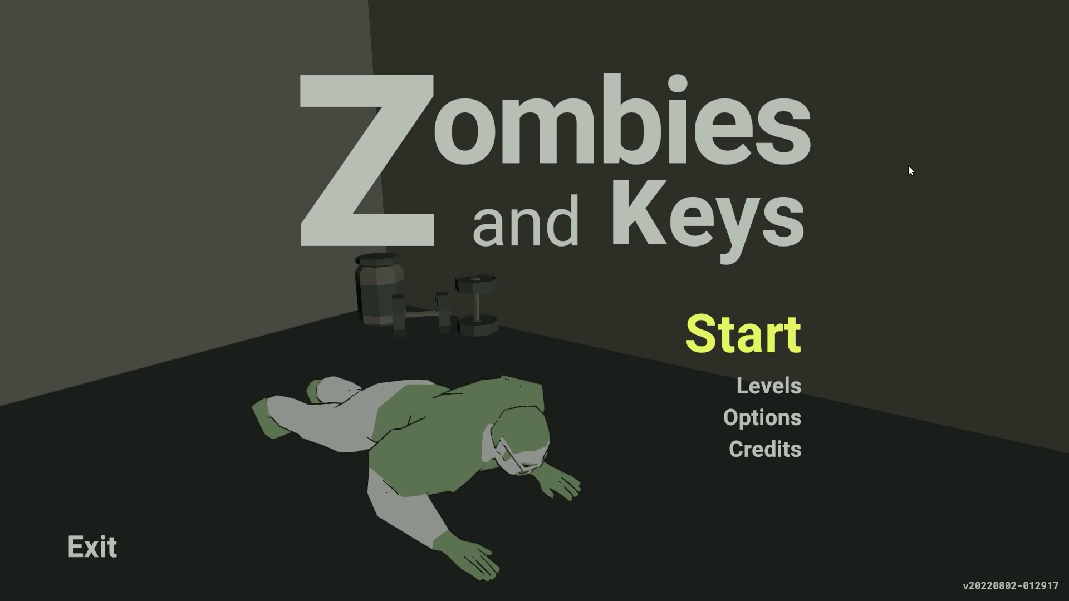
Start a new game, collect the key from the table, and walk out the door.
{"action": "left_click", "coordinate": [783, 330]}
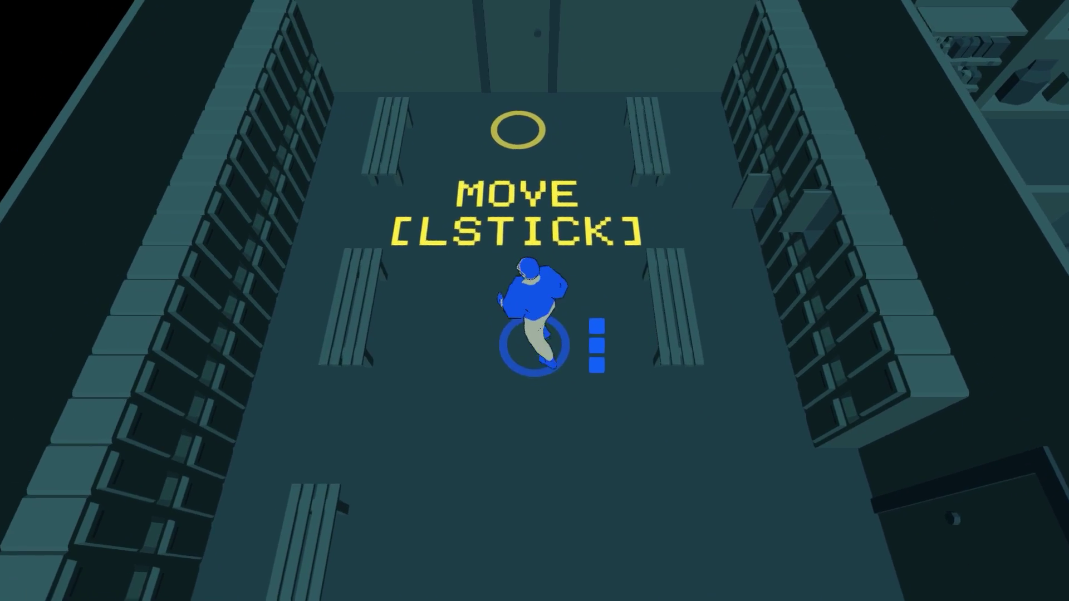
{"action": "key", "text": "w"}
{"action": "key", "text": "w"}
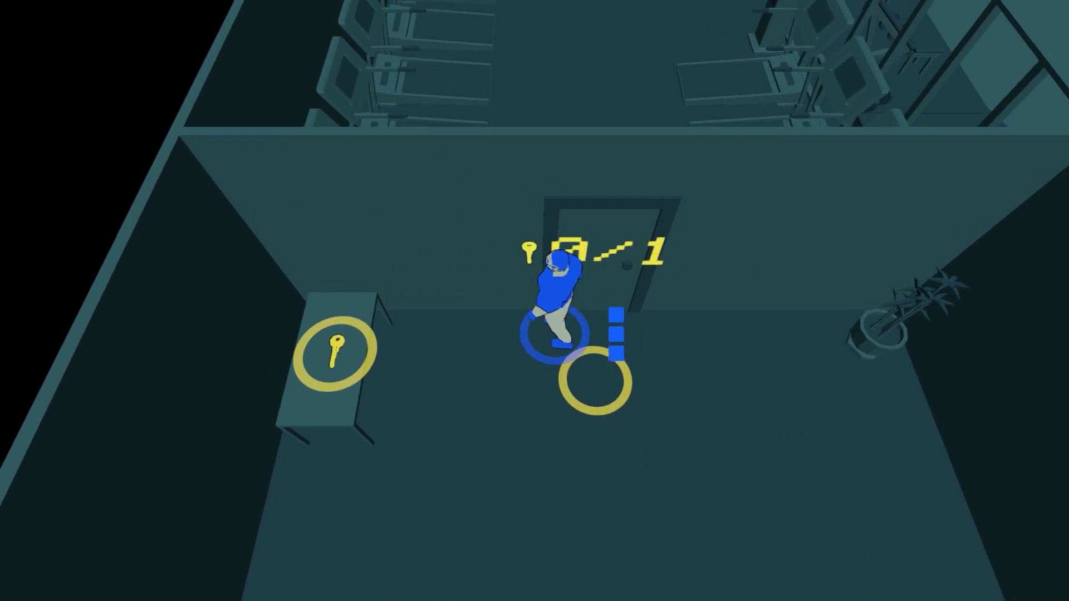
{"action": "key", "text": "a"}
{"action": "key", "text": "d"}
{"action": "key", "text": "w"}
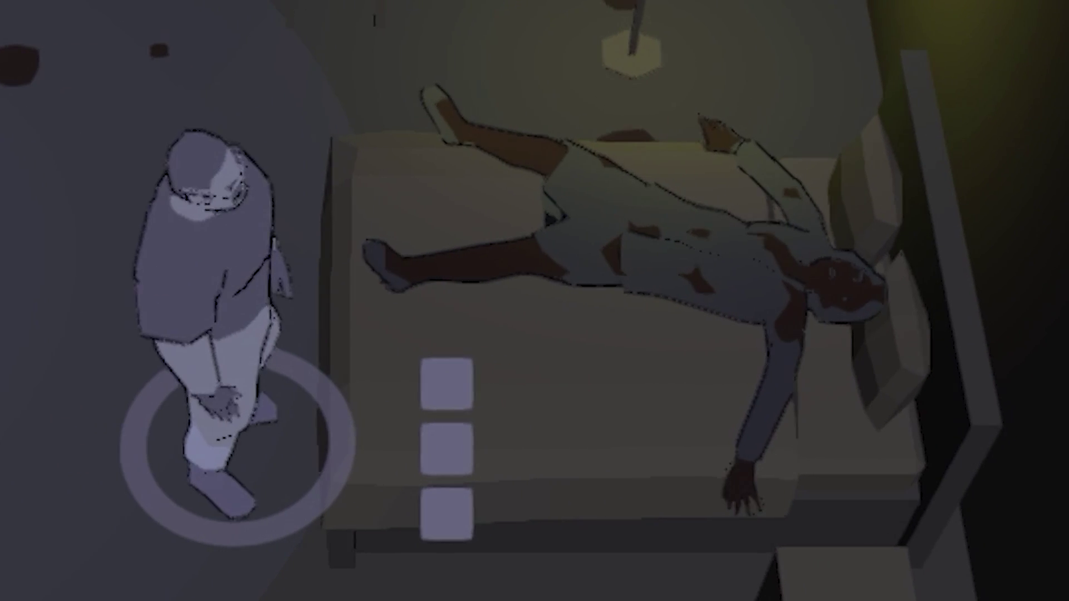
Walk to the yellow ring, drop over the wall, and engage the street zombies.
{"action": "key", "text": "a"}
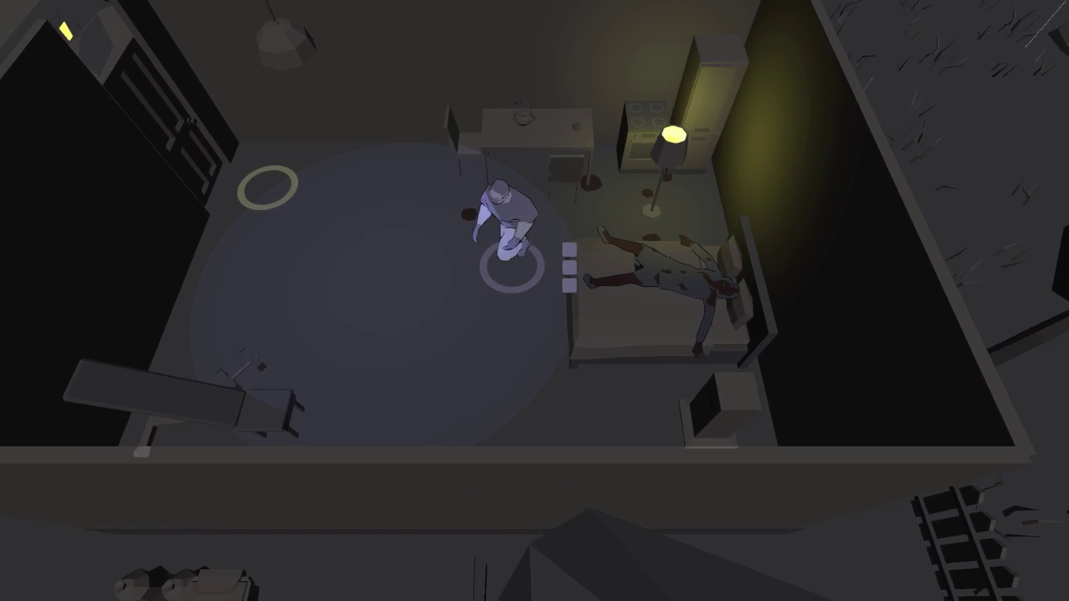
{"action": "key", "text": "a"}
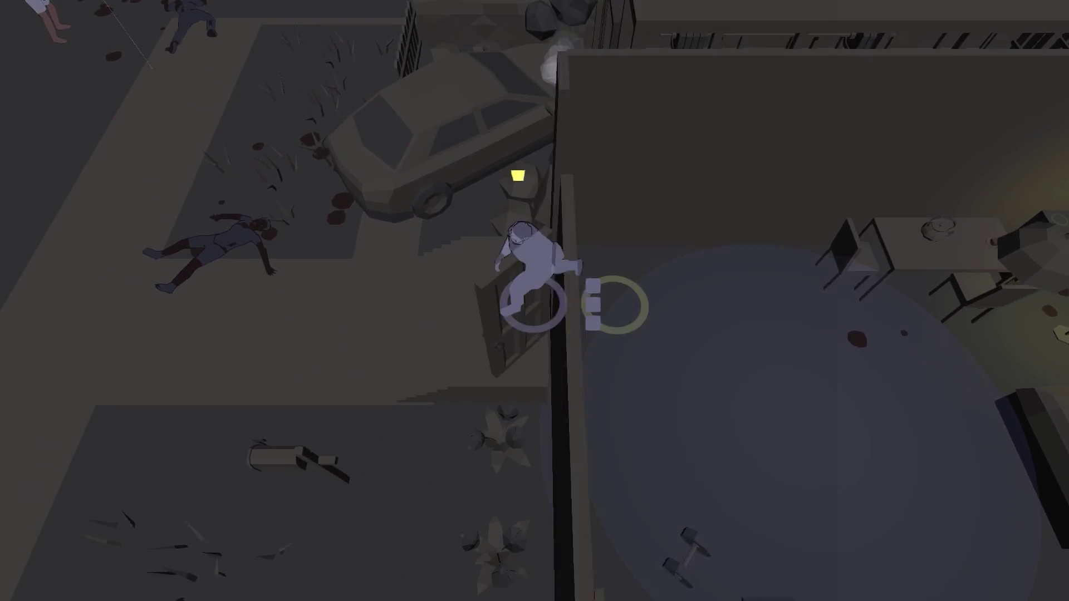
{"action": "key", "text": "a"}
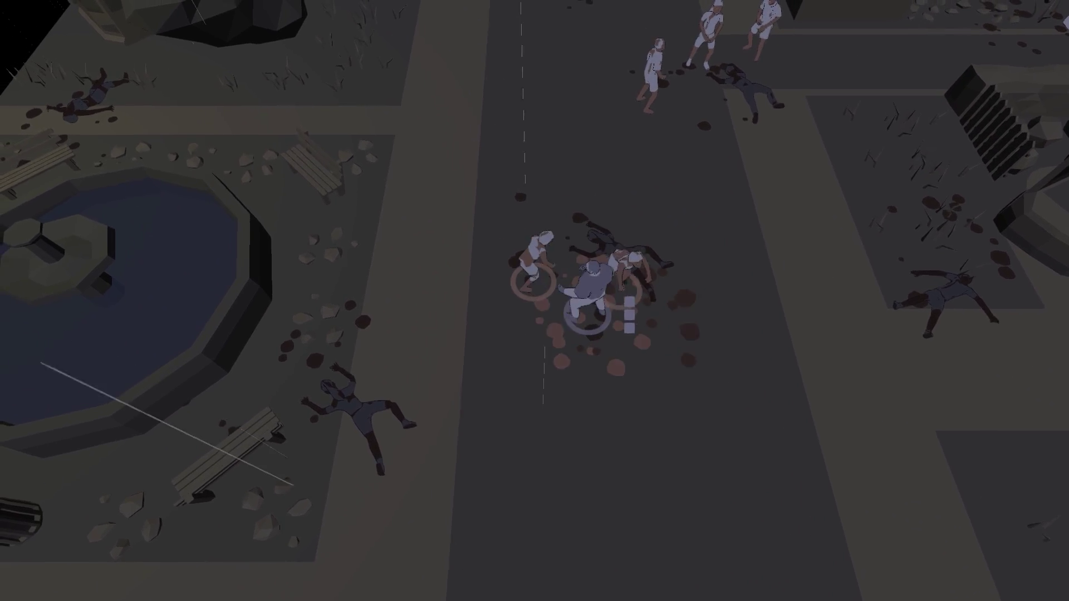
Retreat down the street, then head back up toward the three remaining zombies.
{"action": "key", "text": "s"}
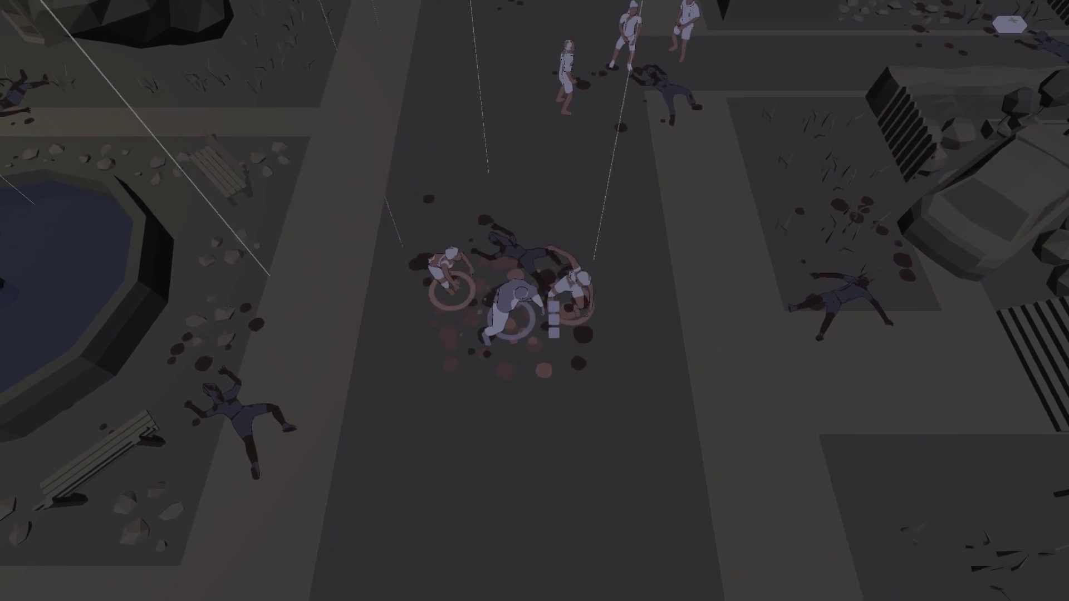
{"action": "key", "text": "w"}
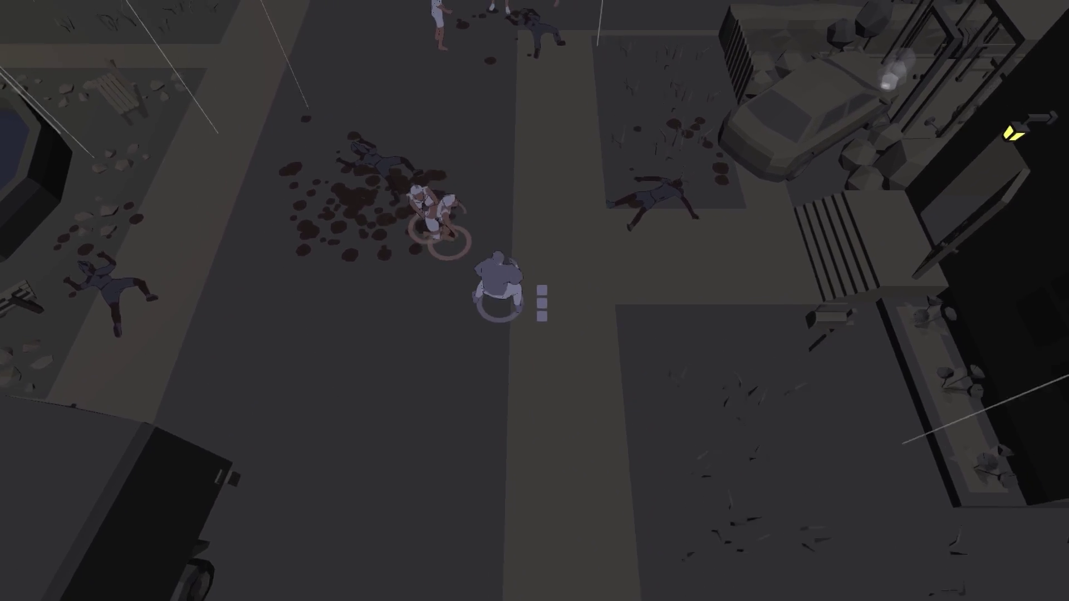
{"action": "key", "text": "s"}
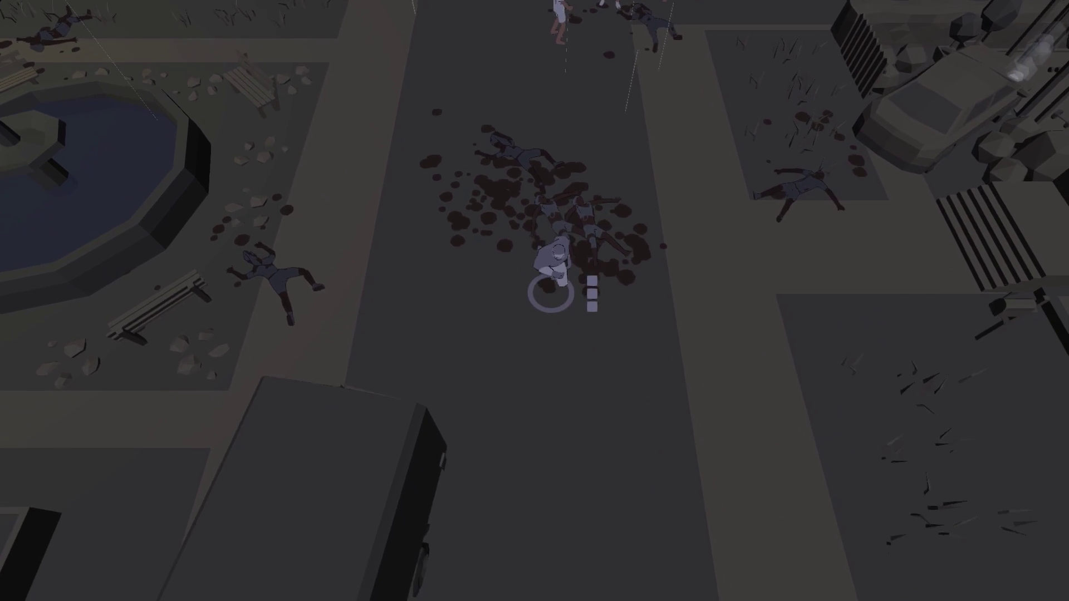
{"action": "key", "text": "s"}
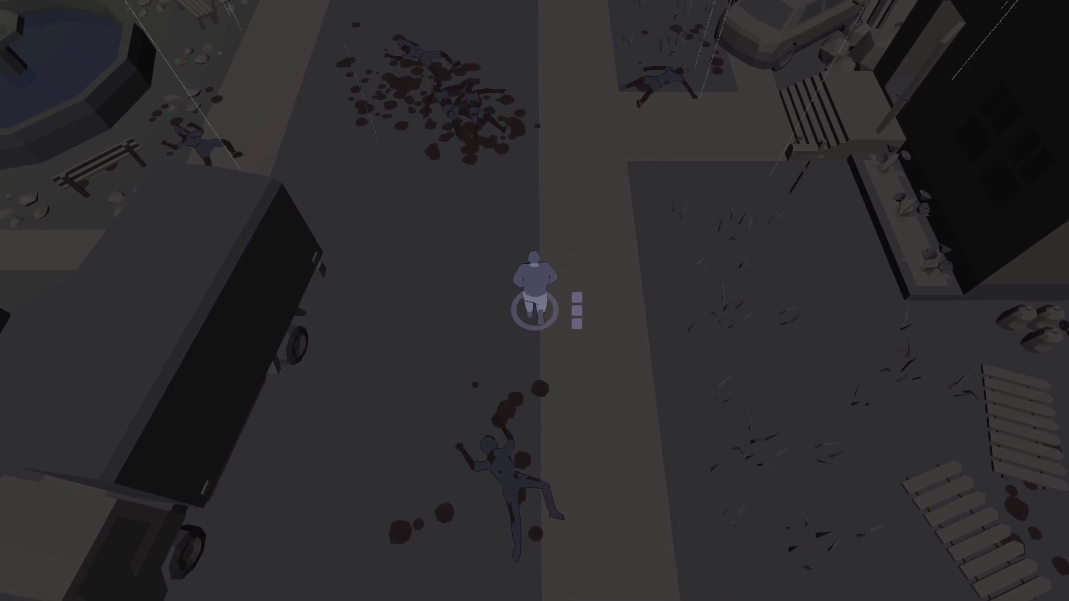
{"action": "key", "text": "w"}
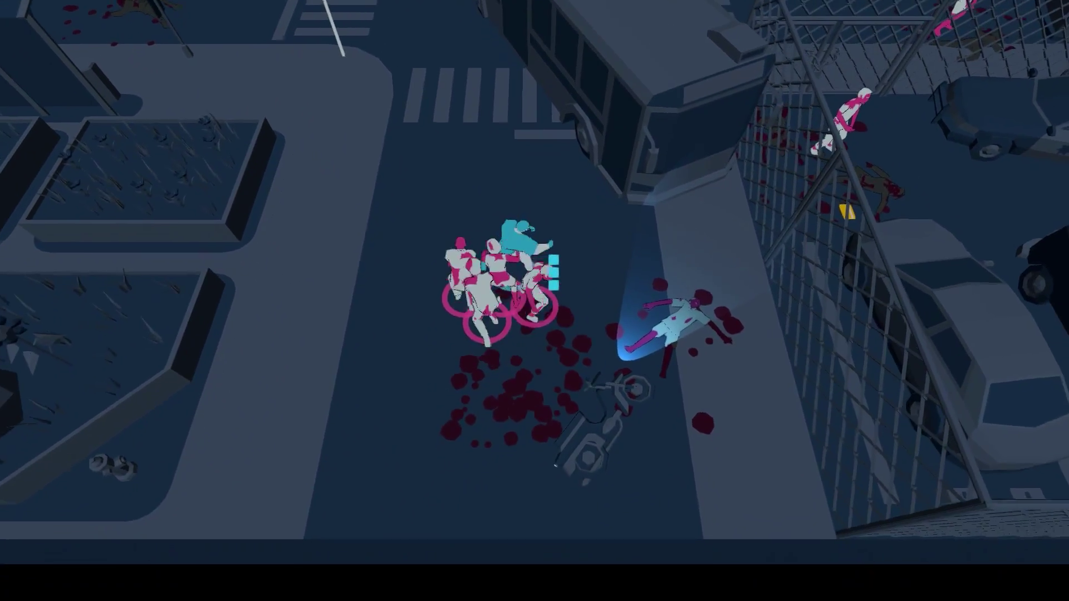
Slip past the zombie cluster and take the yield sign.
{"action": "key", "text": "d"}
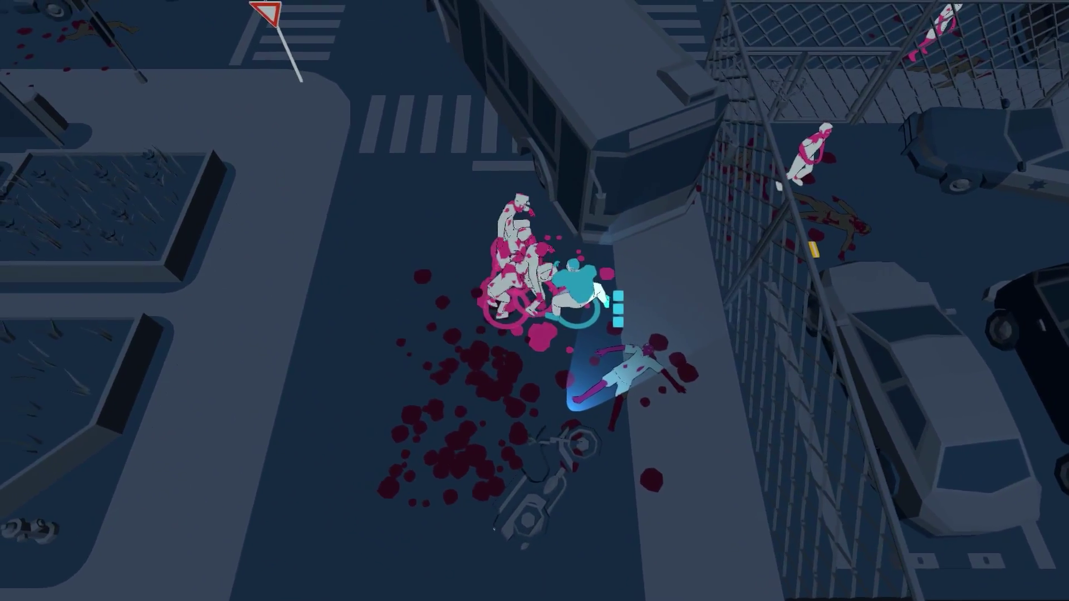
{"action": "key", "text": "a"}
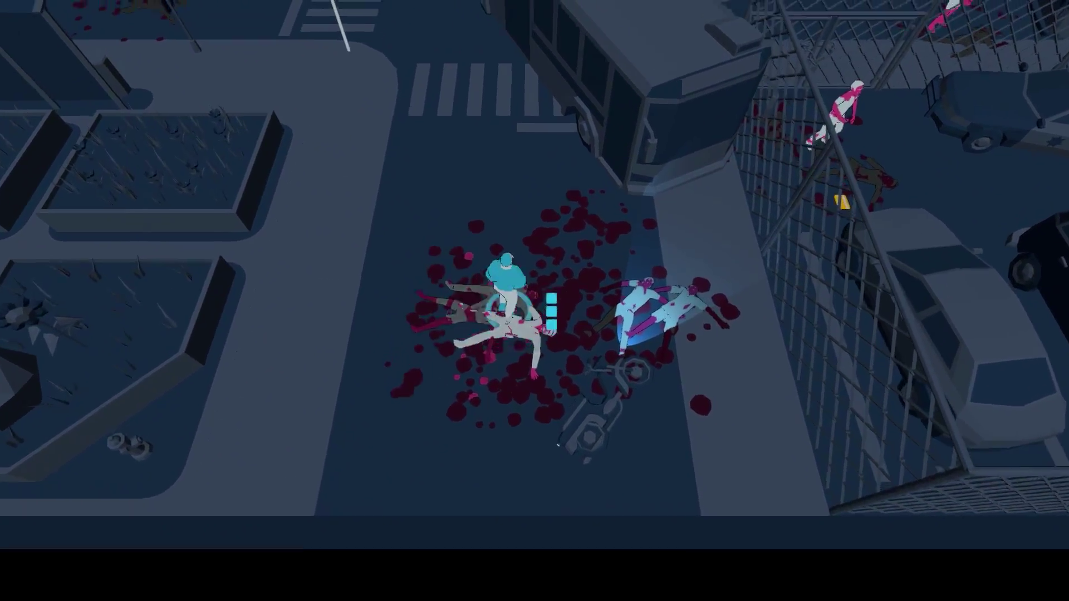
{"action": "key", "text": "w"}
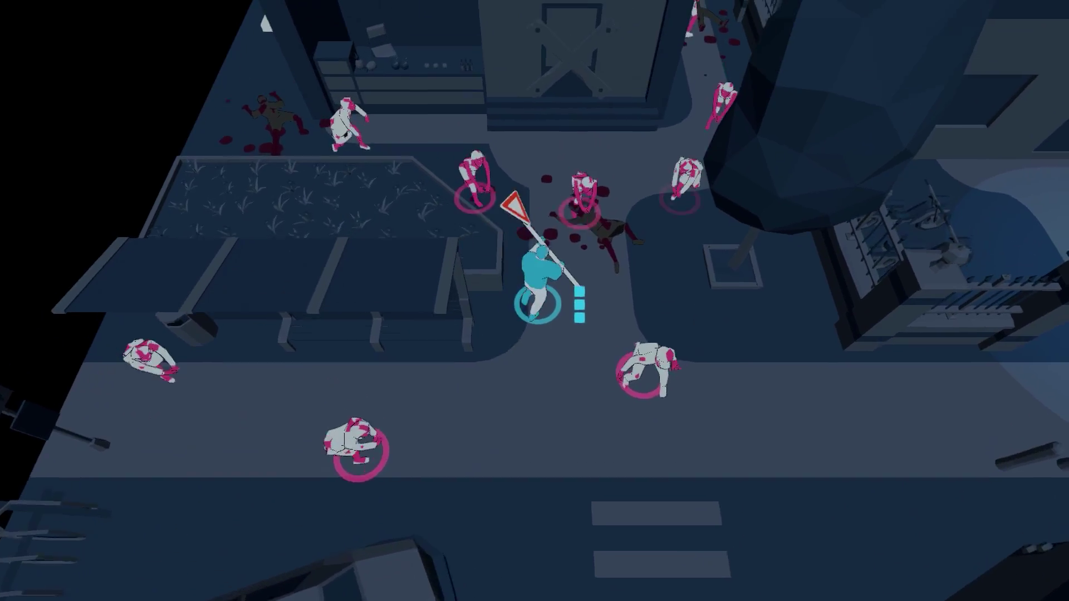
{"action": "key", "text": "s"}
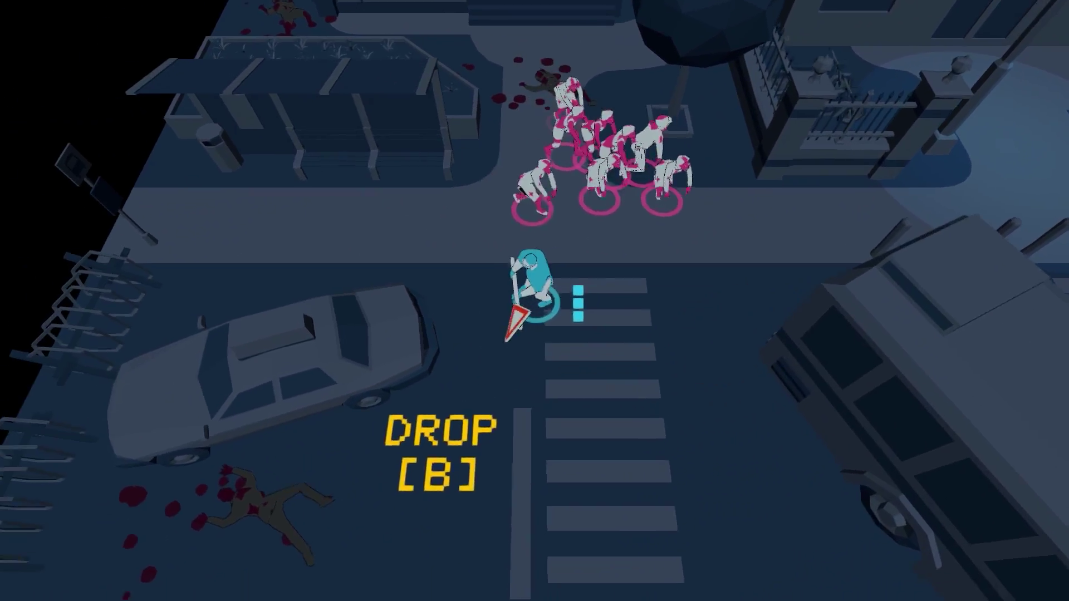
Fight the zombie crowd with the sign and kill the pink zombie in the alley.
{"action": "key", "text": "w"}
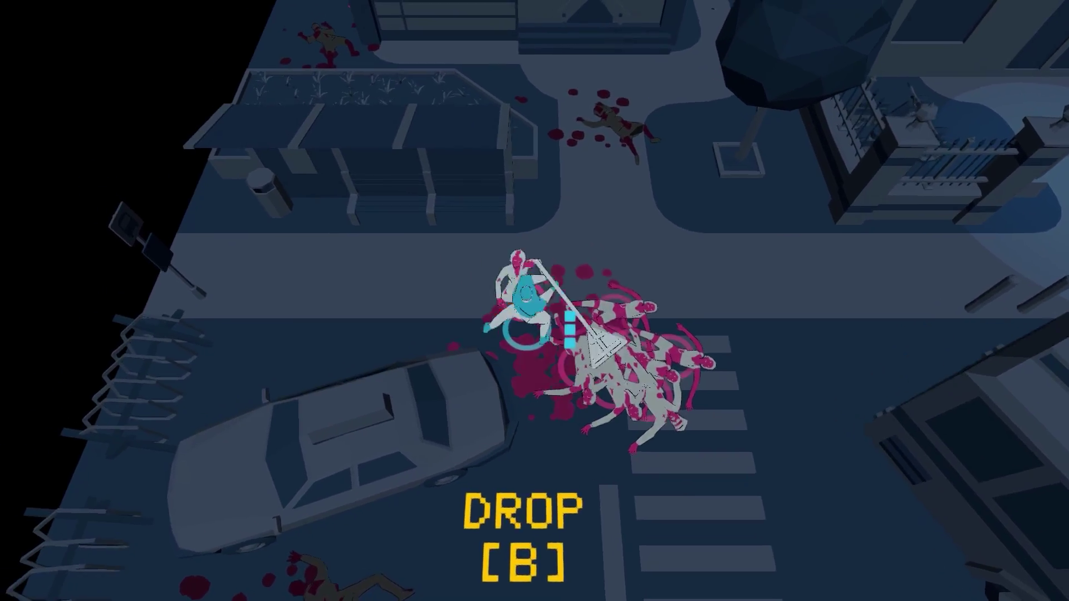
{"action": "key", "text": "w"}
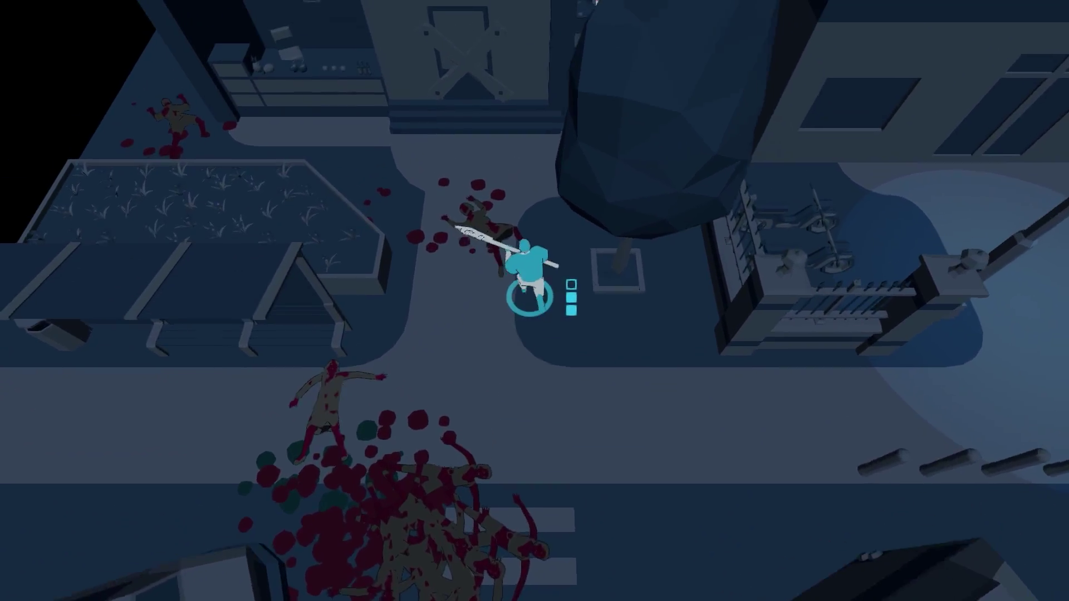
{"action": "key", "text": "w"}
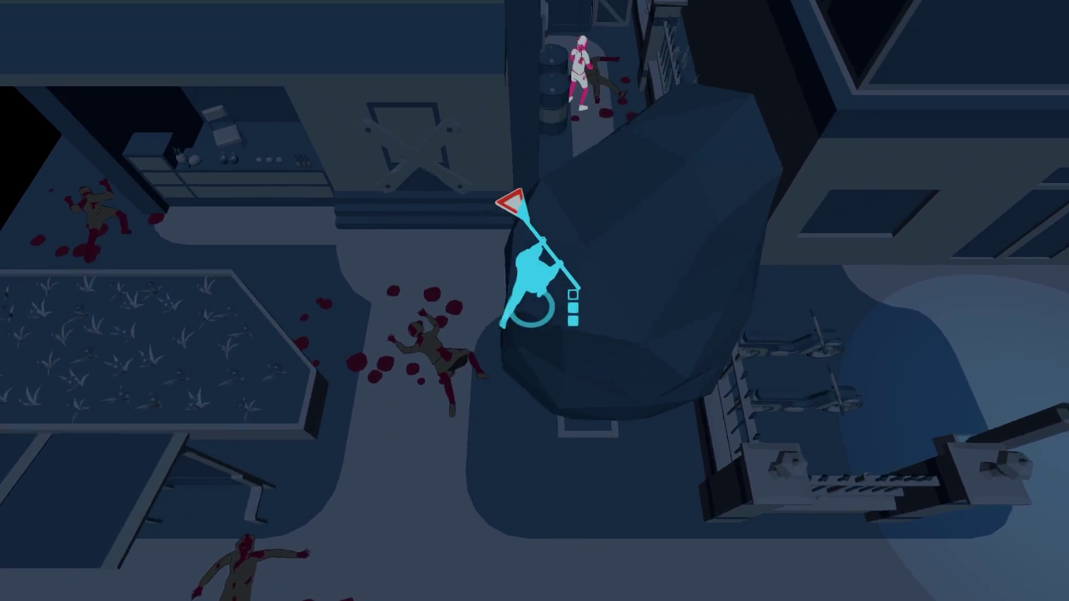
{"action": "key", "text": "w"}
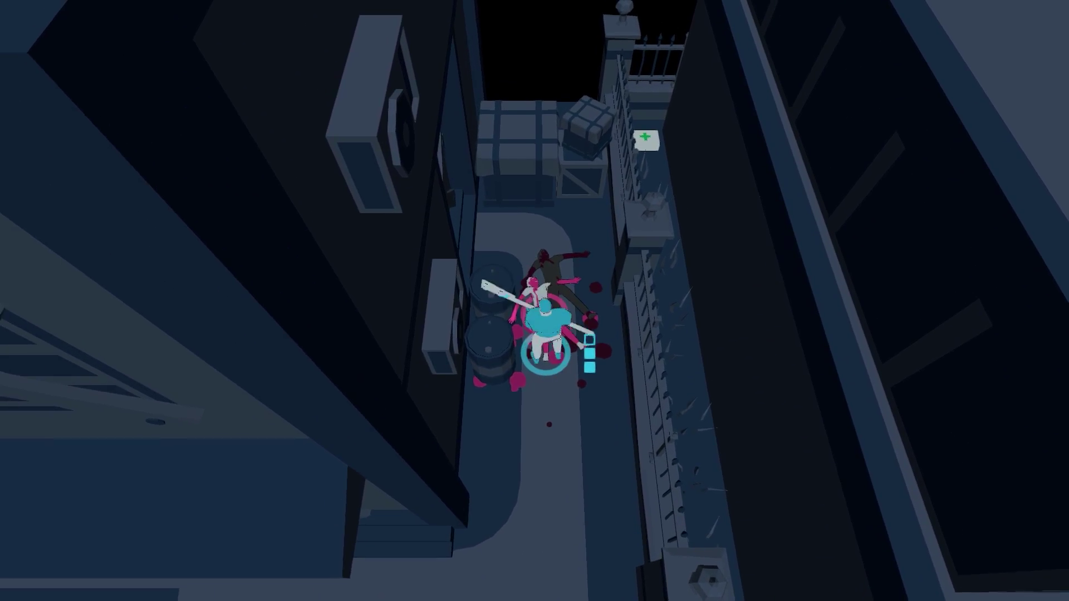
{"action": "key", "text": "w"}
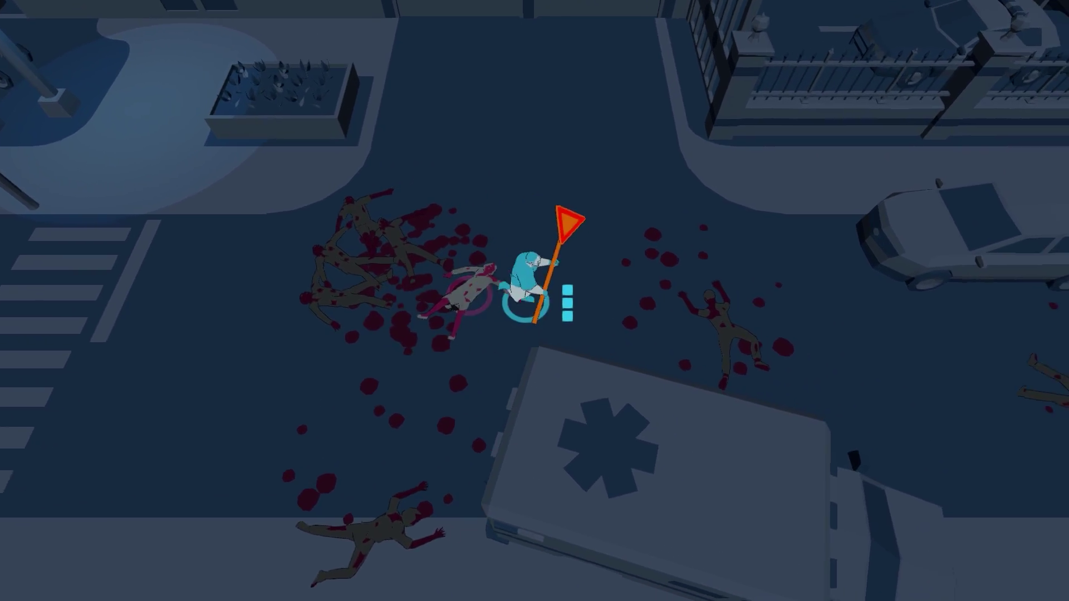
Pass the ambulance and gated yard, fight through the storeroom, and exit.
{"action": "key", "text": "d"}
{"action": "key", "text": "d"}
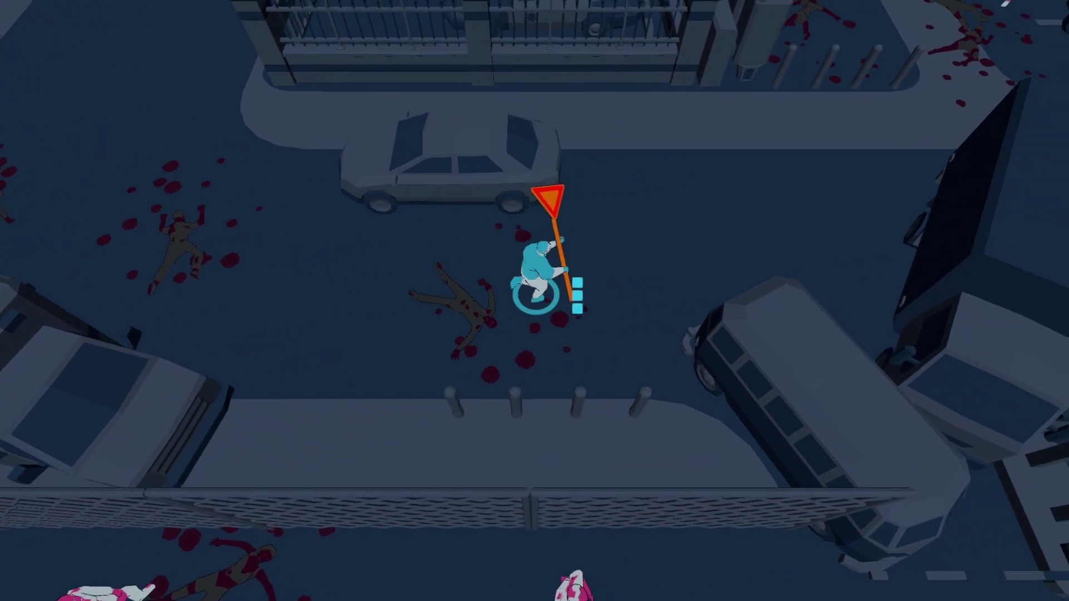
{"action": "key", "text": "w"}
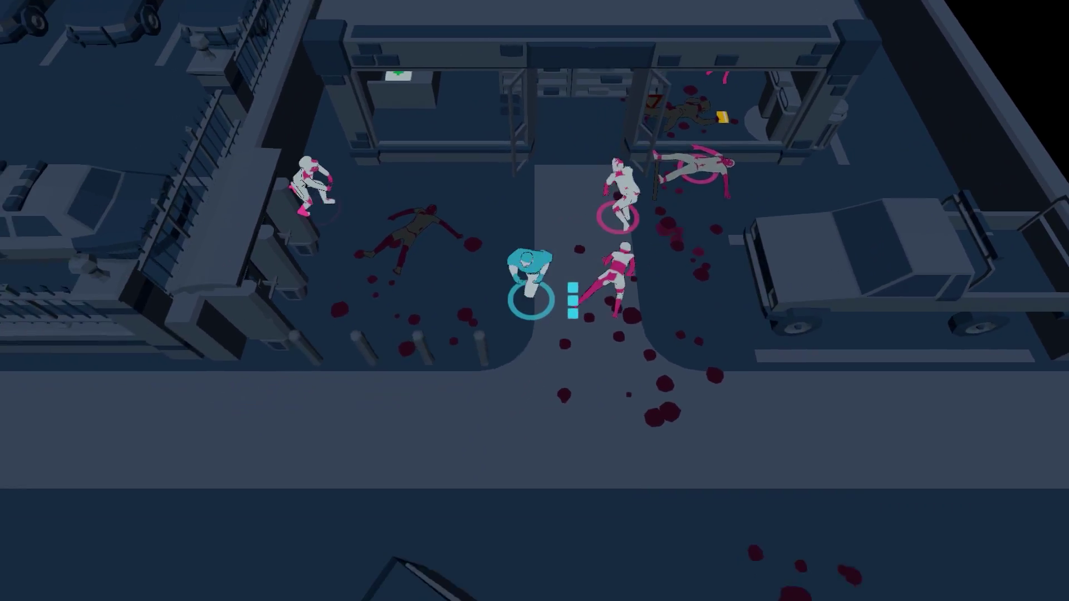
{"action": "key", "text": "s"}
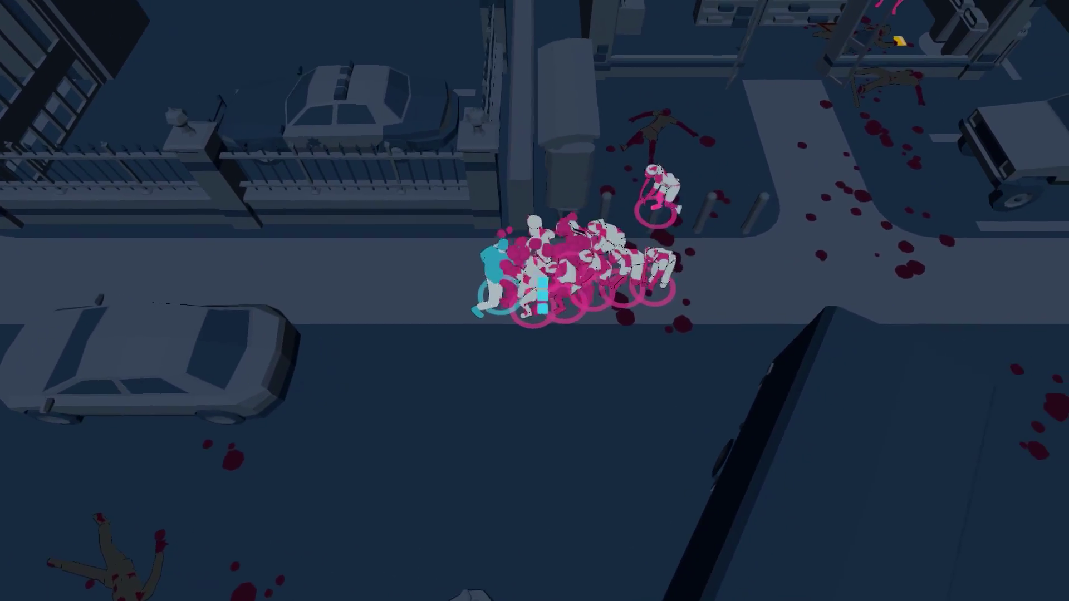
{"action": "key", "text": "a"}
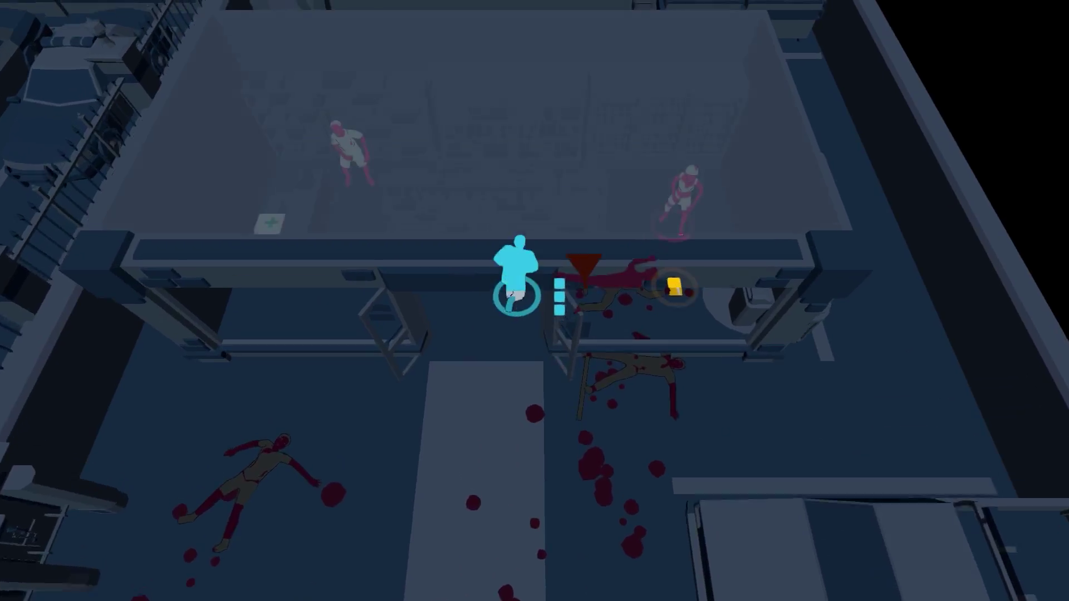
{"action": "key", "text": "w"}
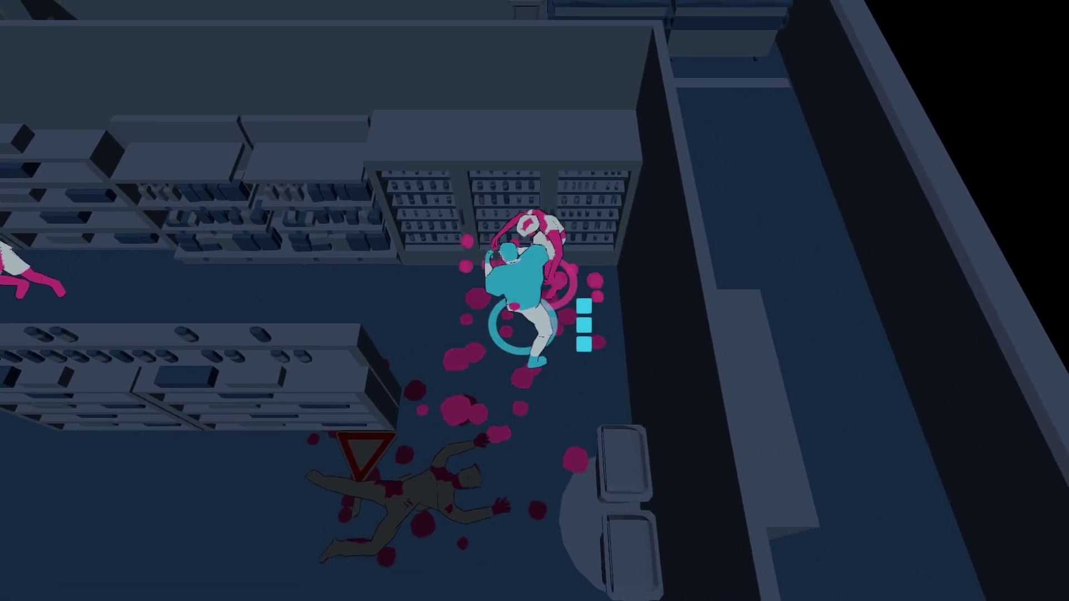
{"action": "key", "text": "a"}
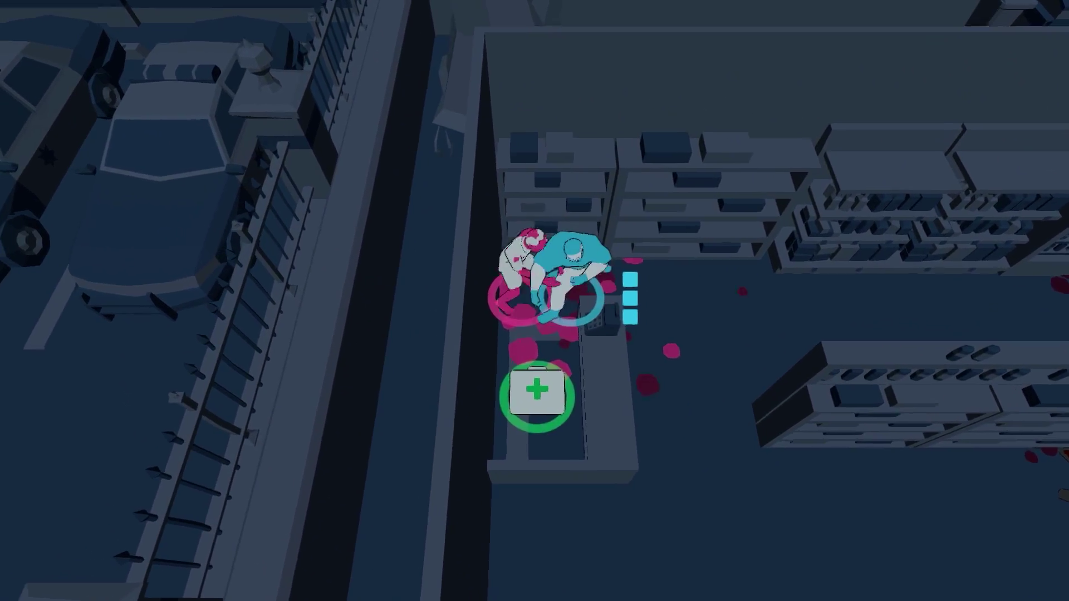
{"action": "key", "text": "s"}
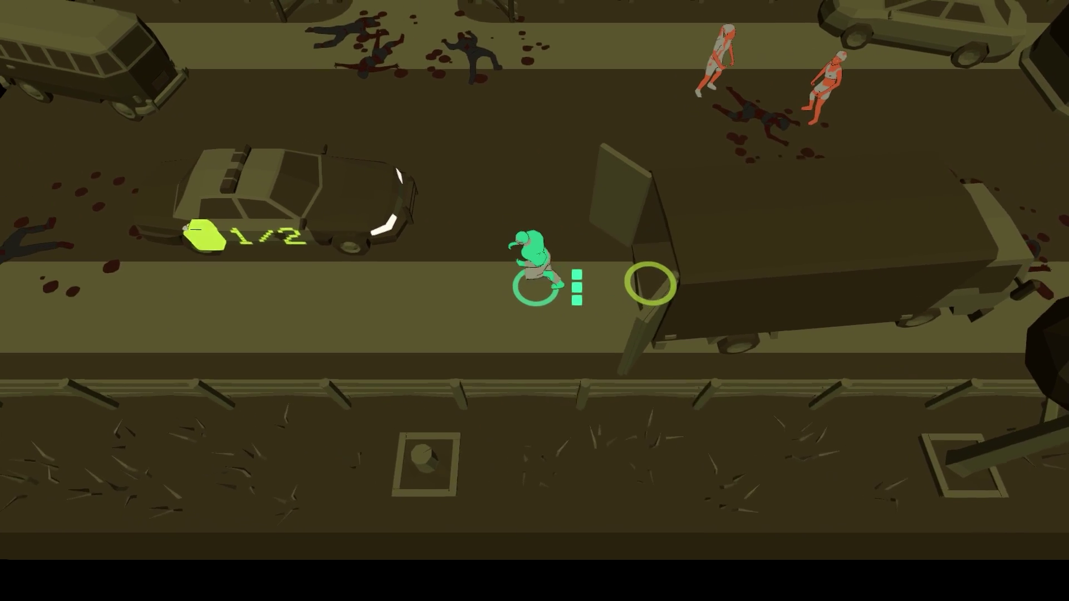
Fight the orange zombies by the car and run along the road toward the sign.
{"action": "left_click", "coordinate": [386, 325]}
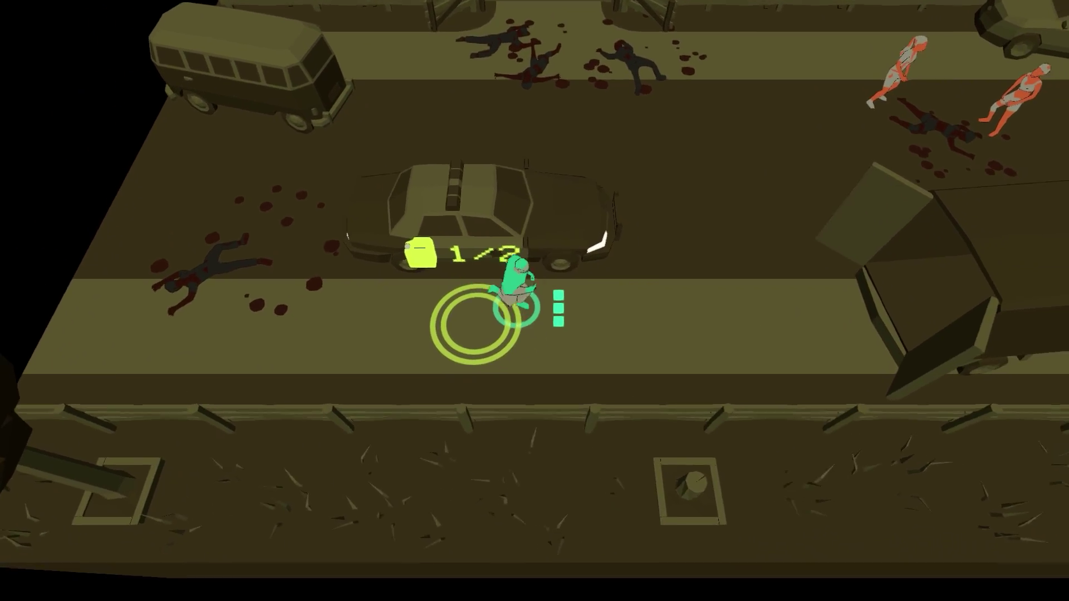
{"action": "key", "text": "w"}
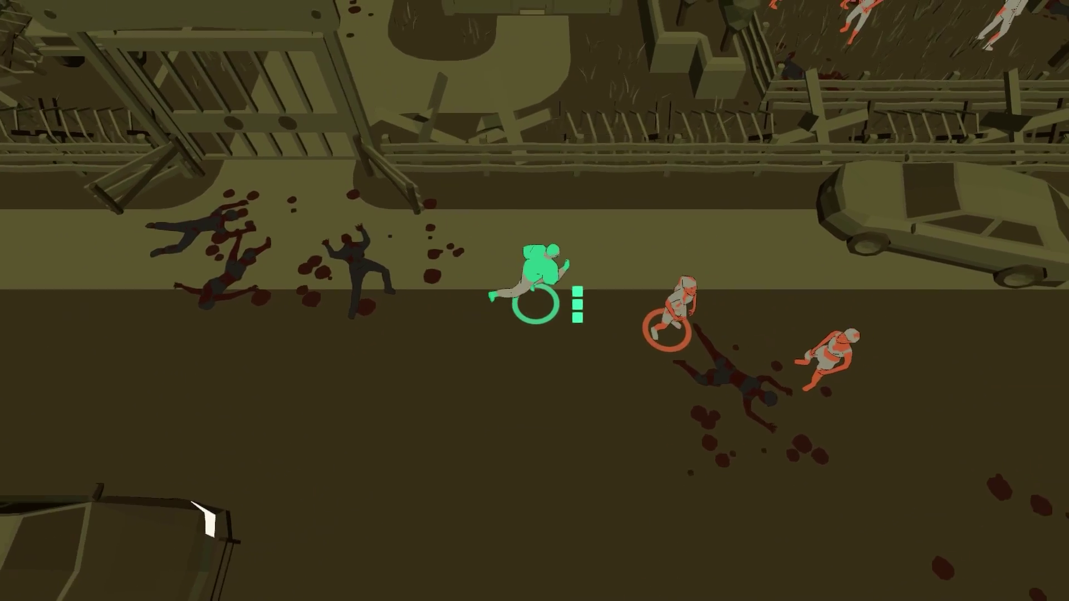
{"action": "key", "text": "d"}
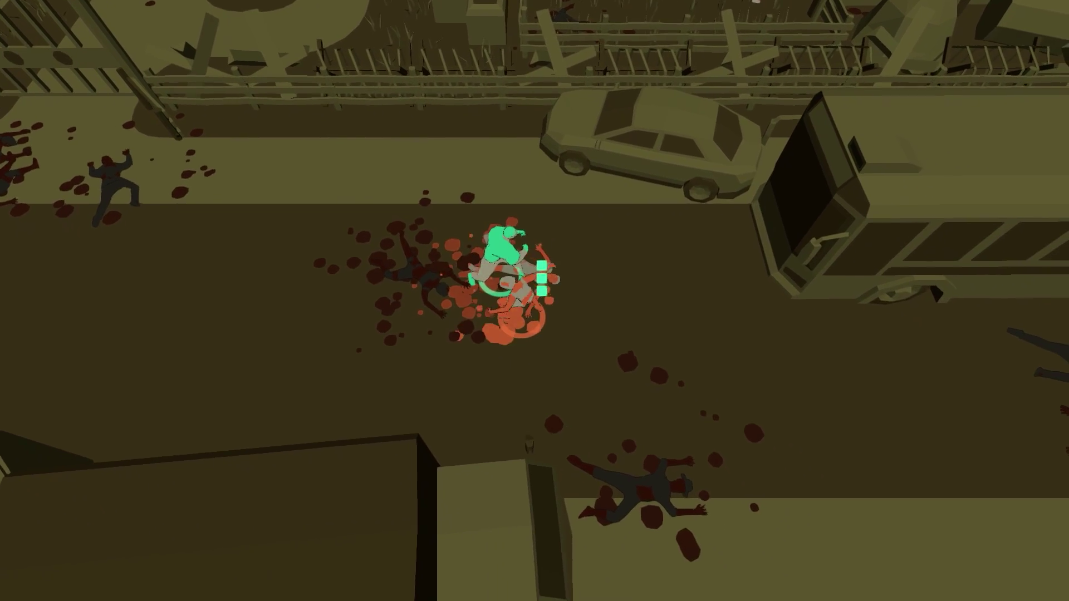
{"action": "key", "text": "d"}
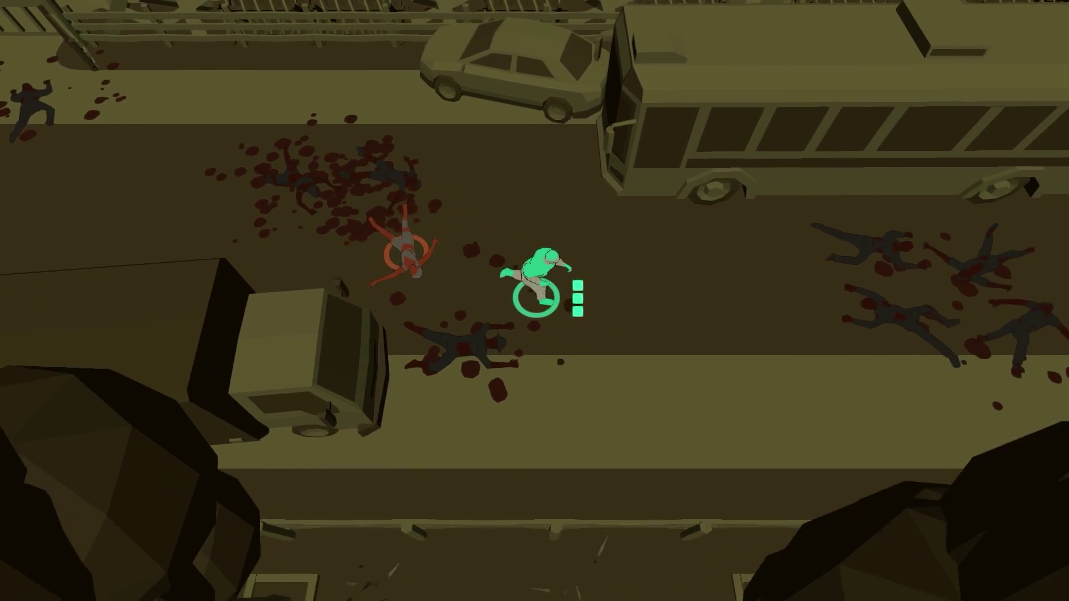
{"action": "key", "text": "d"}
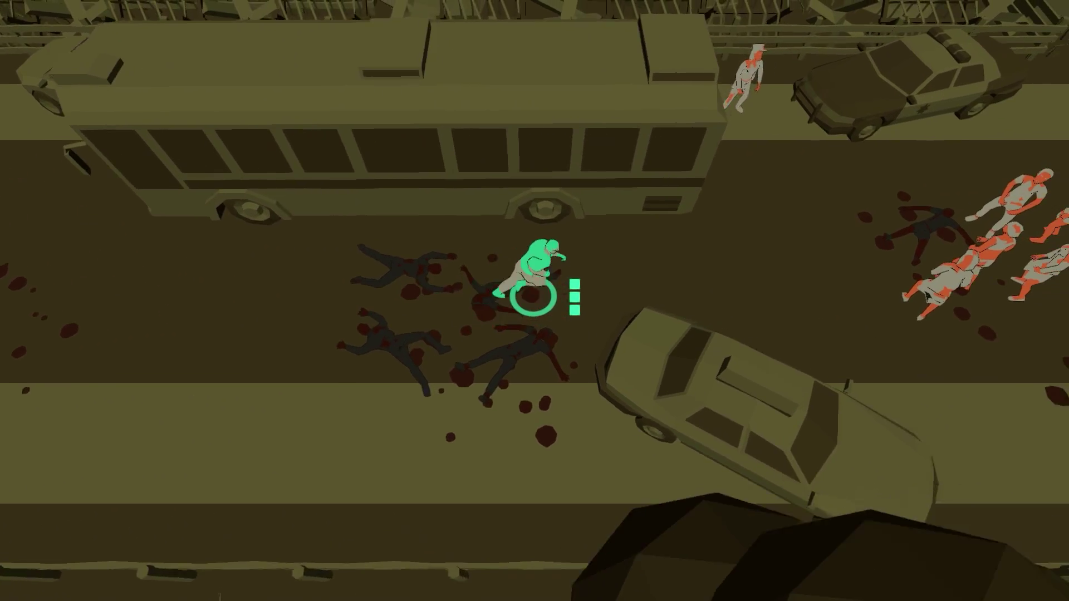
{"action": "key", "text": "d"}
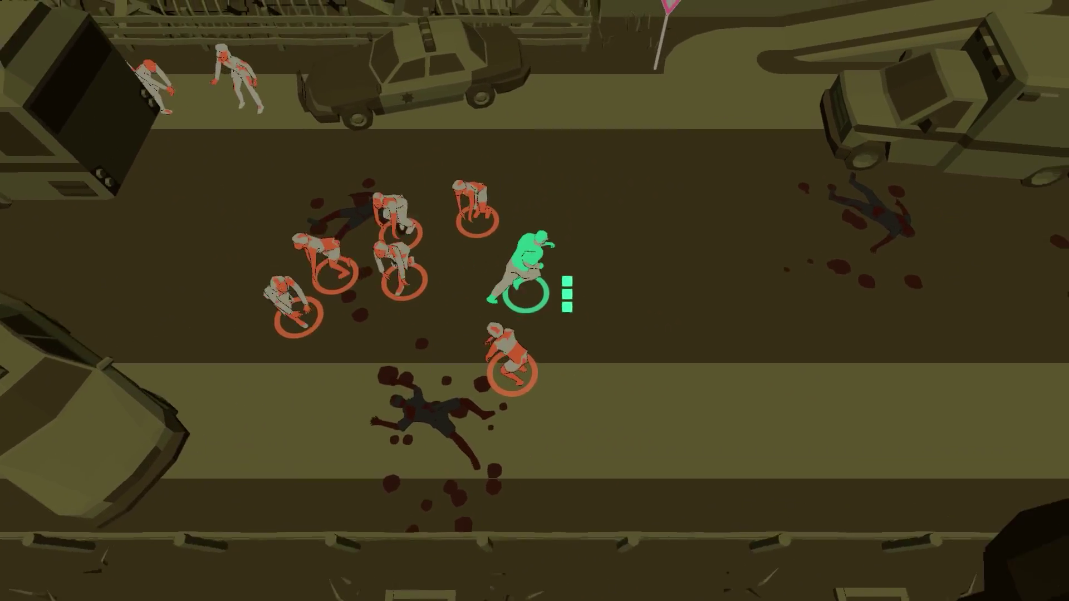
Take the road sign and swing it through the zombie crowd by the bus.
{"action": "key", "text": "e"}
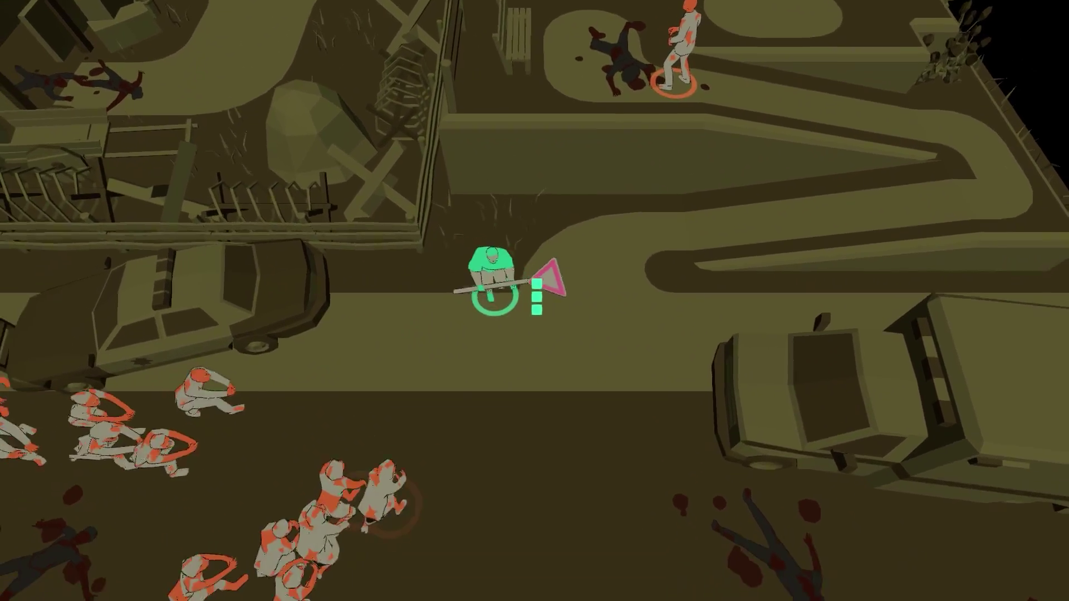
{"action": "key", "text": "s"}
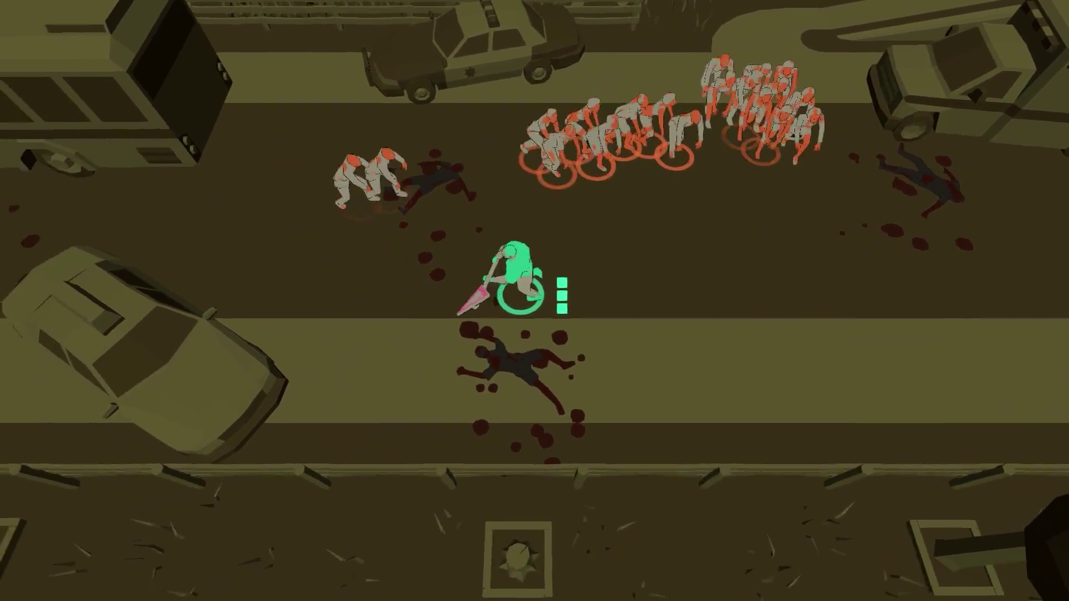
{"action": "key", "text": "d"}
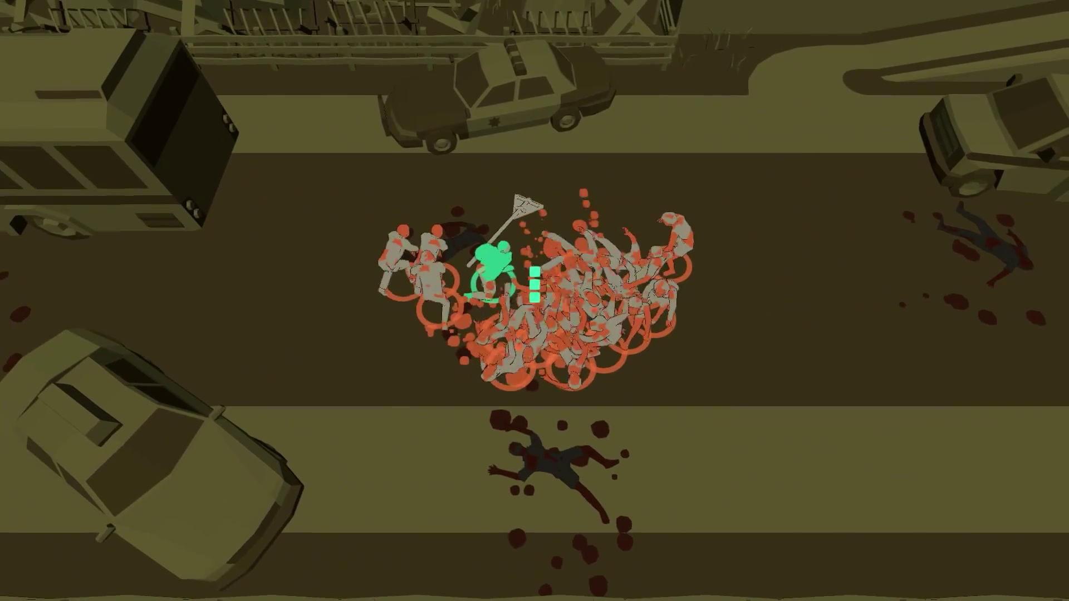
{"action": "key", "text": "d"}
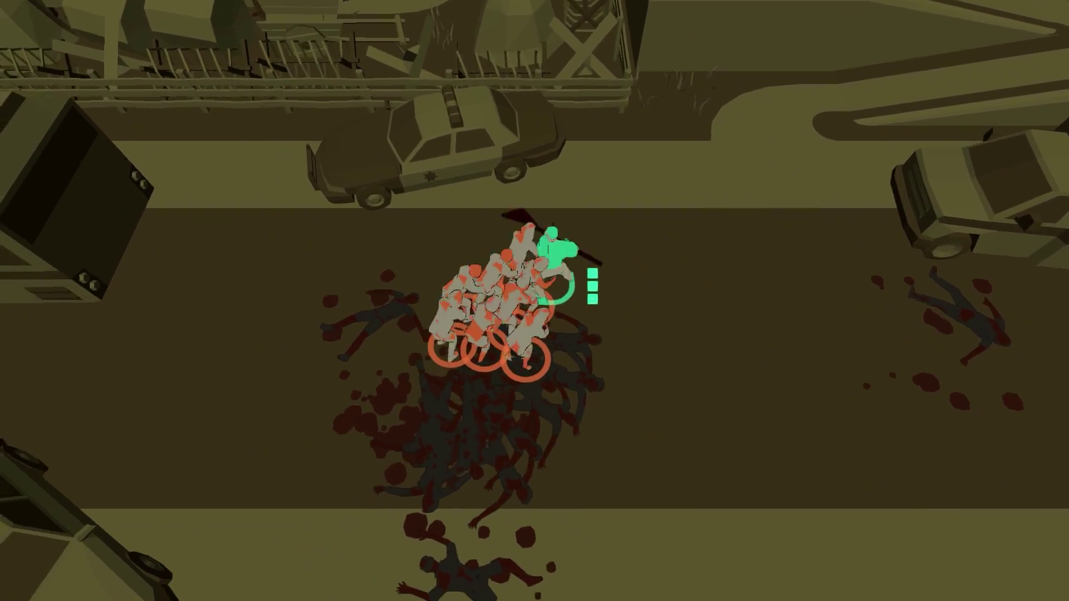
{"action": "key", "text": "w"}
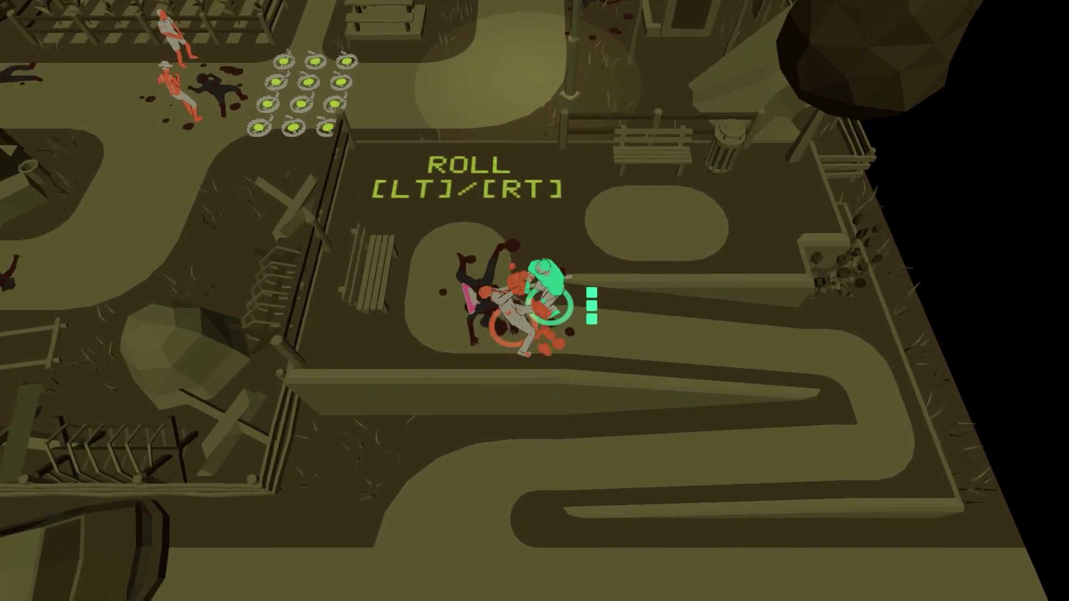
Visit the farmhouse, then cross the yard west past the pickups.
{"action": "key", "text": "w"}
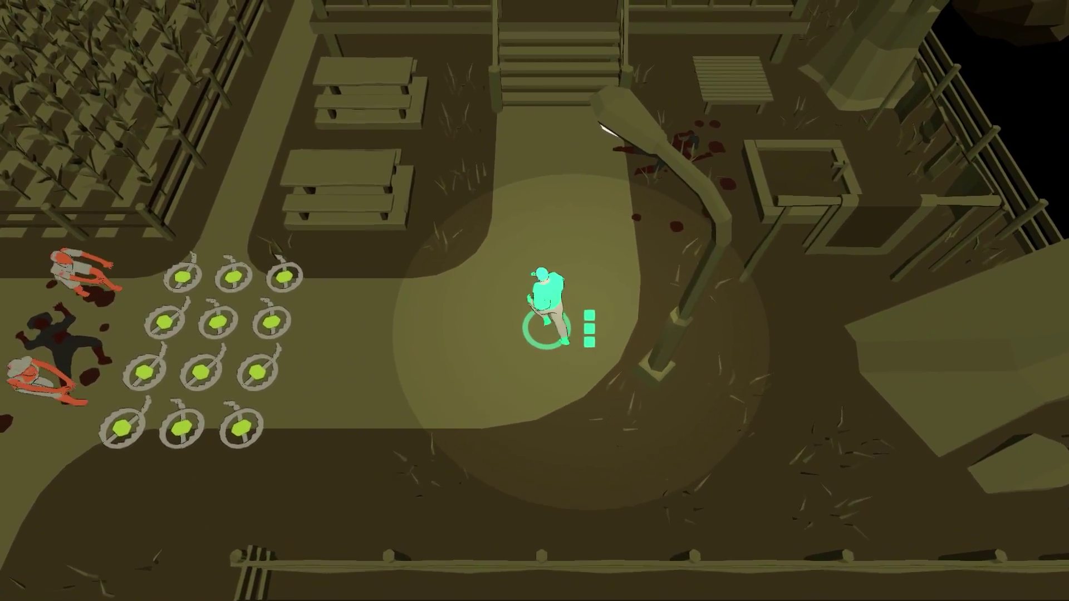
{"action": "key", "text": "w"}
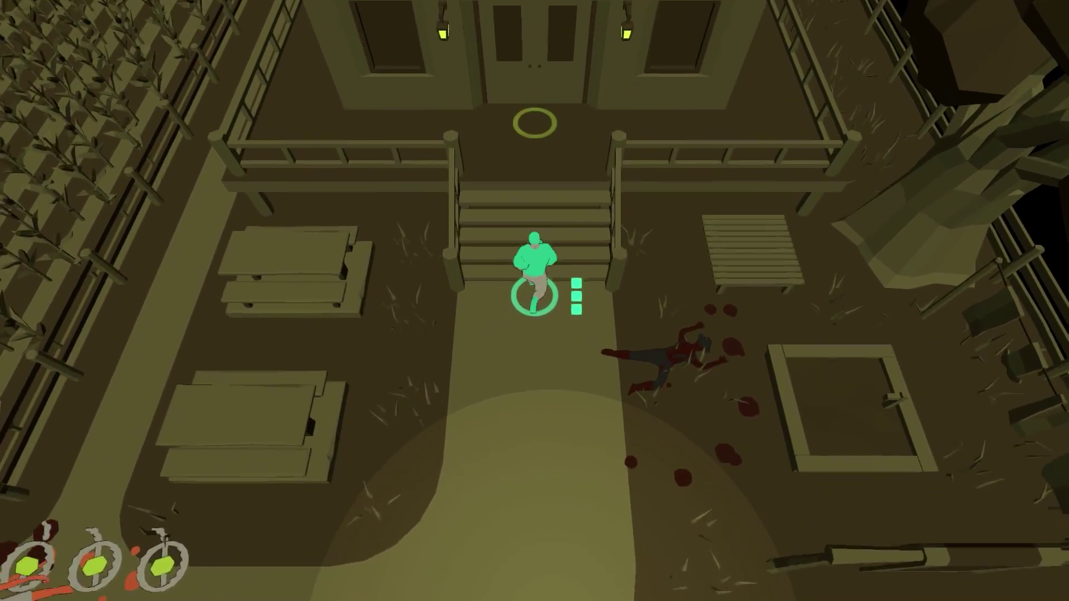
{"action": "key", "text": "w"}
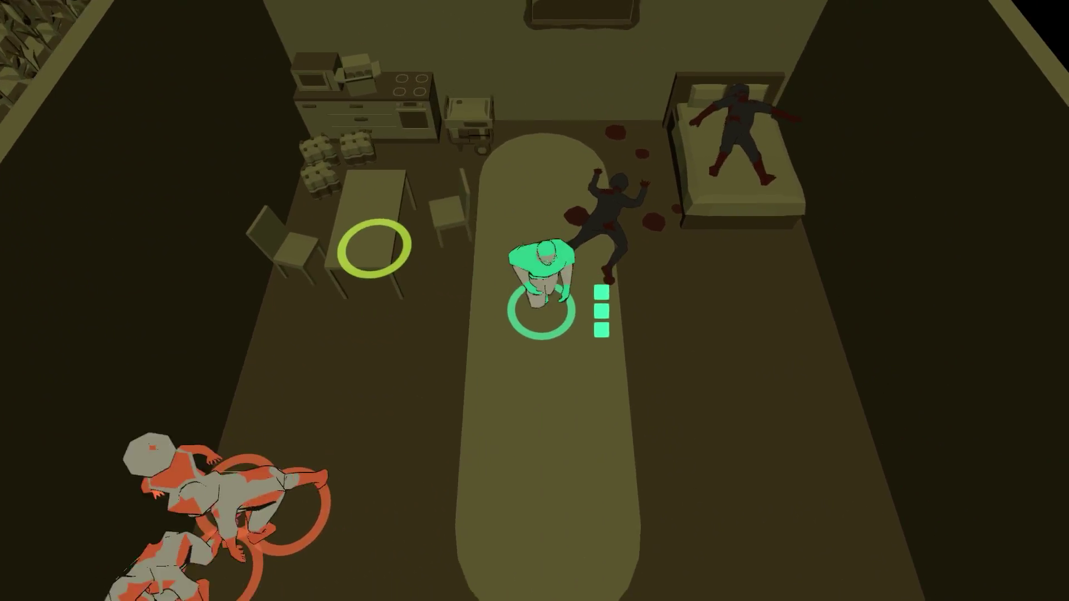
{"action": "key", "text": "s"}
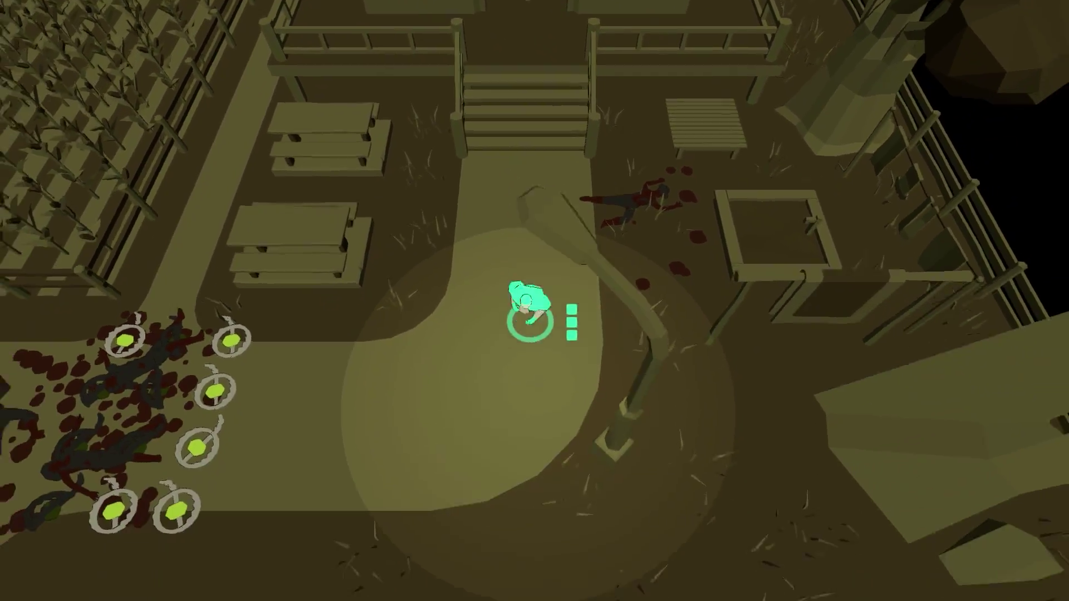
{"action": "key", "text": "a"}
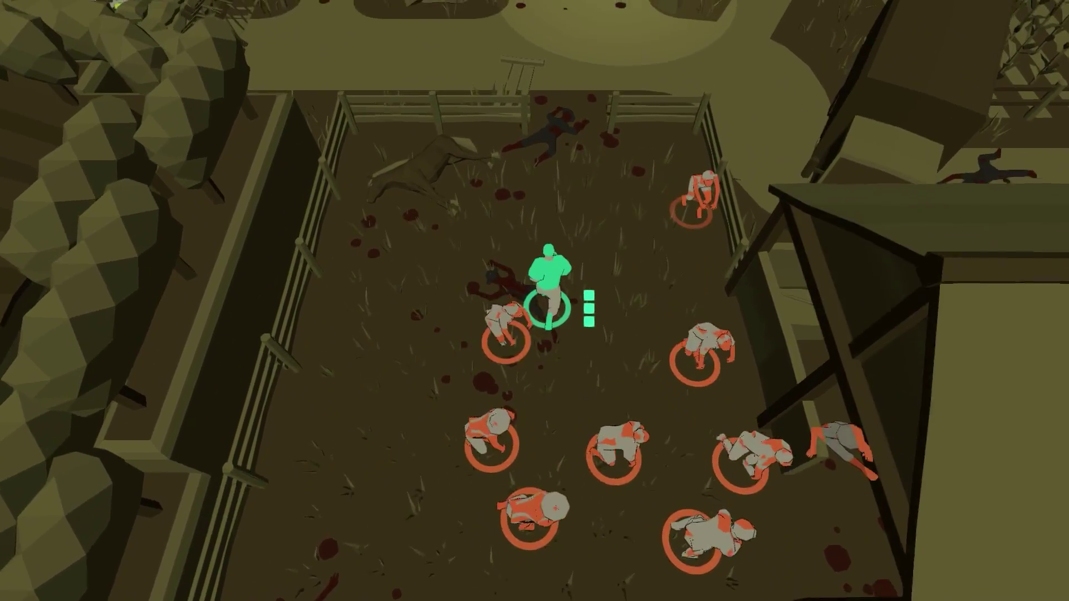
Enter the barn, grab the jerry can and medkit, and fight the zombies there.
{"action": "key", "text": "w"}
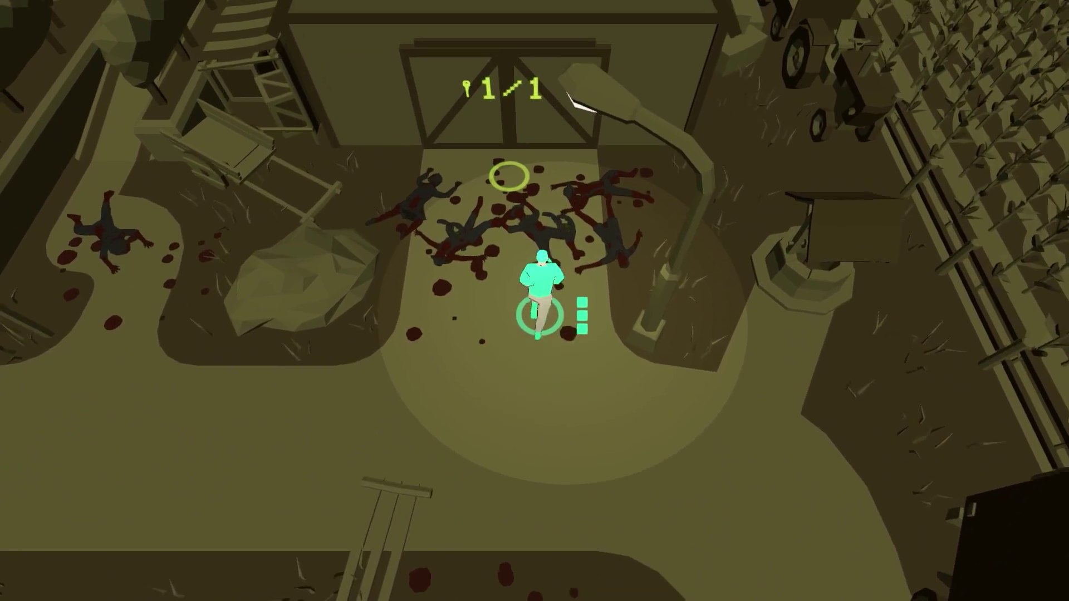
{"action": "key", "text": "w"}
{"action": "key", "text": "w"}
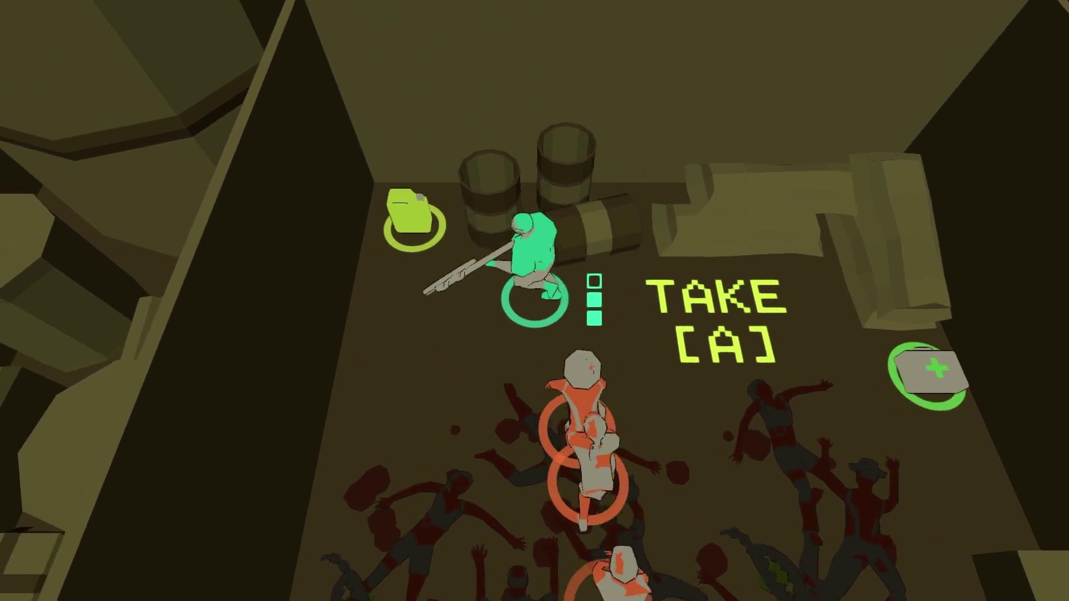
{"action": "key", "text": "a"}
{"action": "key", "text": "d"}
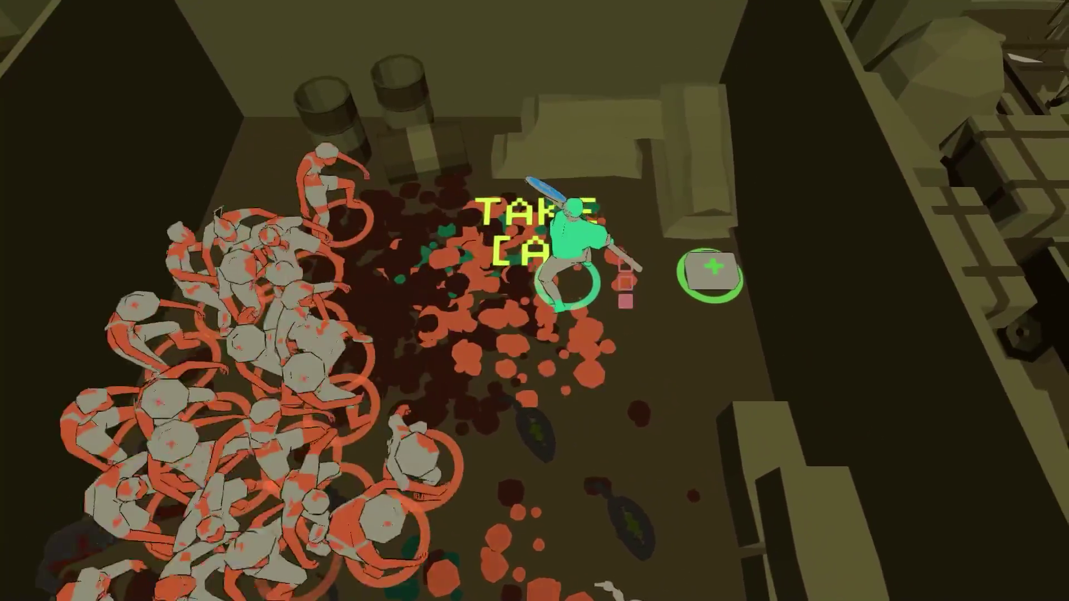
{"action": "key", "text": "d"}
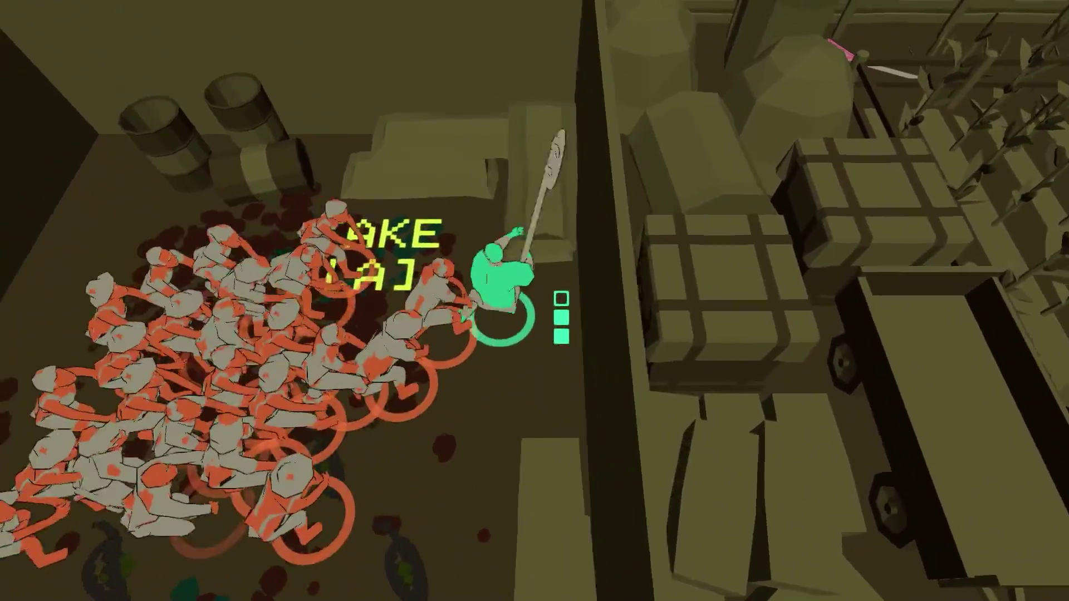
{"action": "key", "text": "d"}
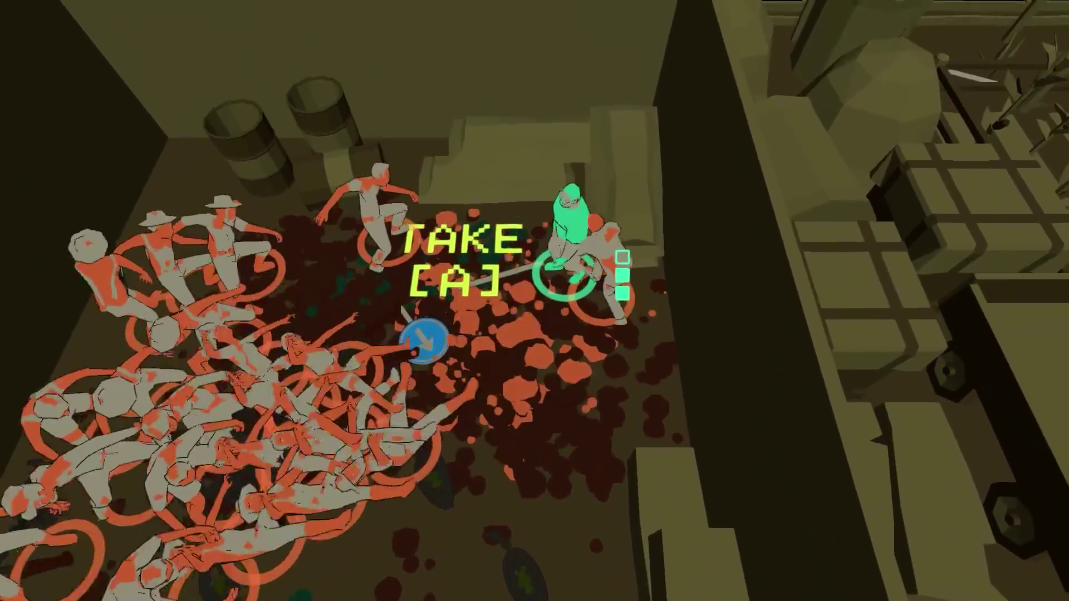
Flee south through the pen, then loop east and north to the pile of bodies.
{"action": "key", "text": "s"}
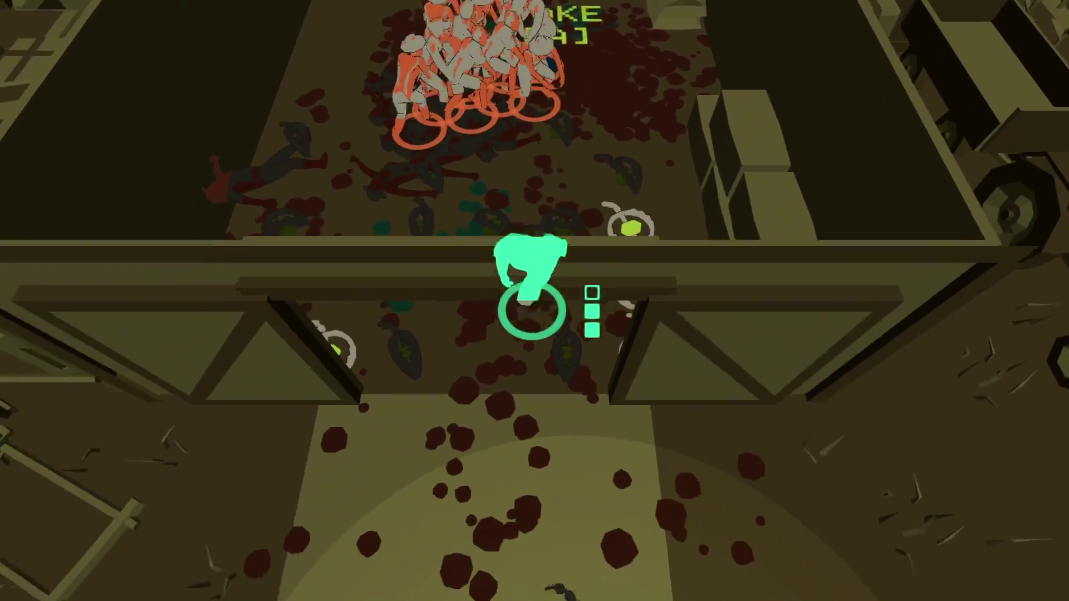
{"action": "key", "text": "s"}
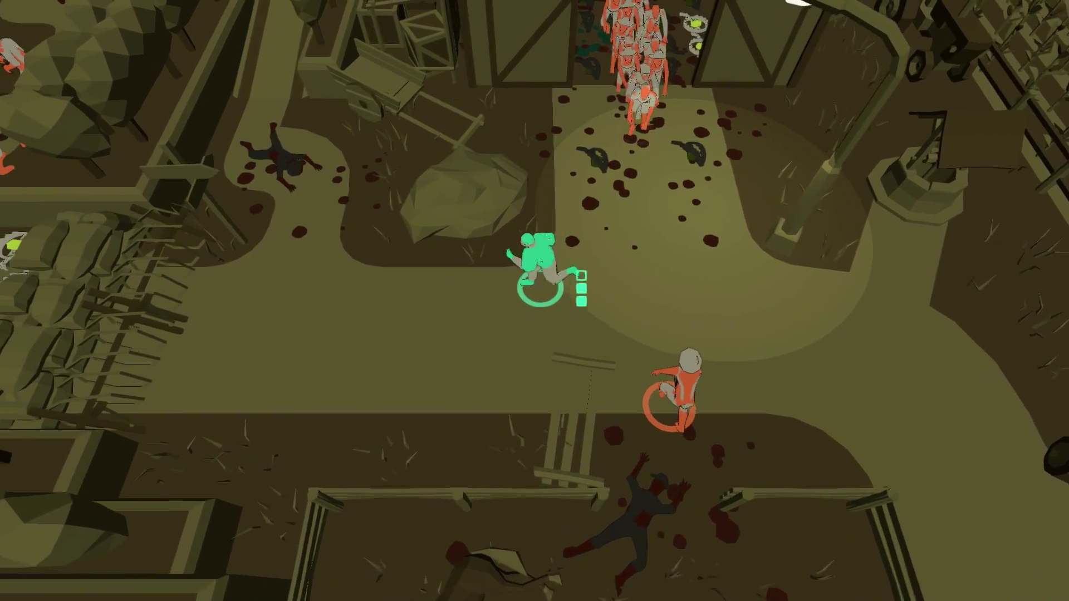
{"action": "key", "text": "s"}
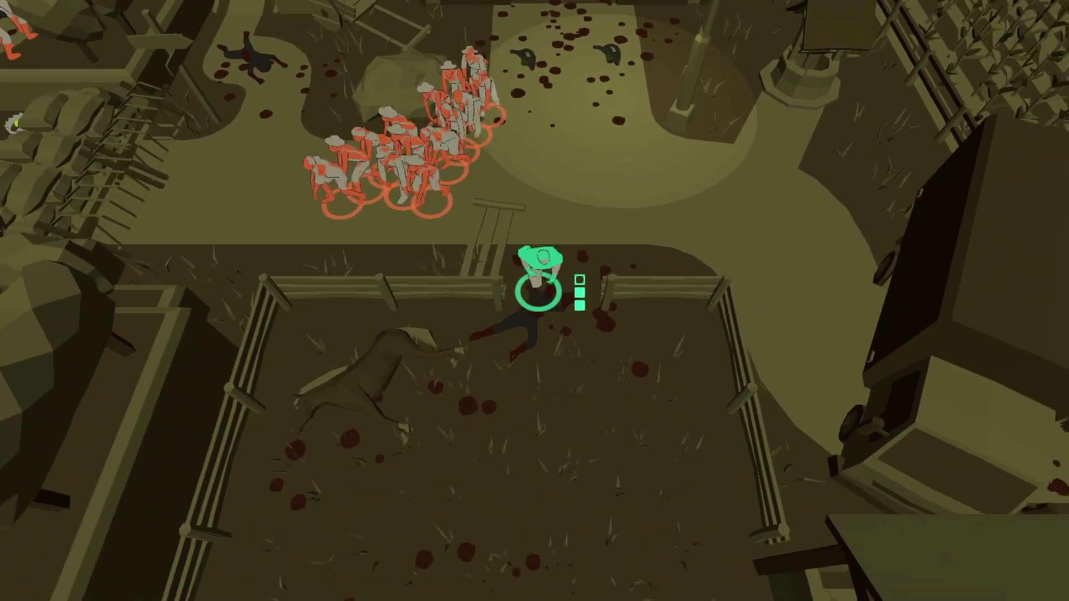
{"action": "key", "text": "s"}
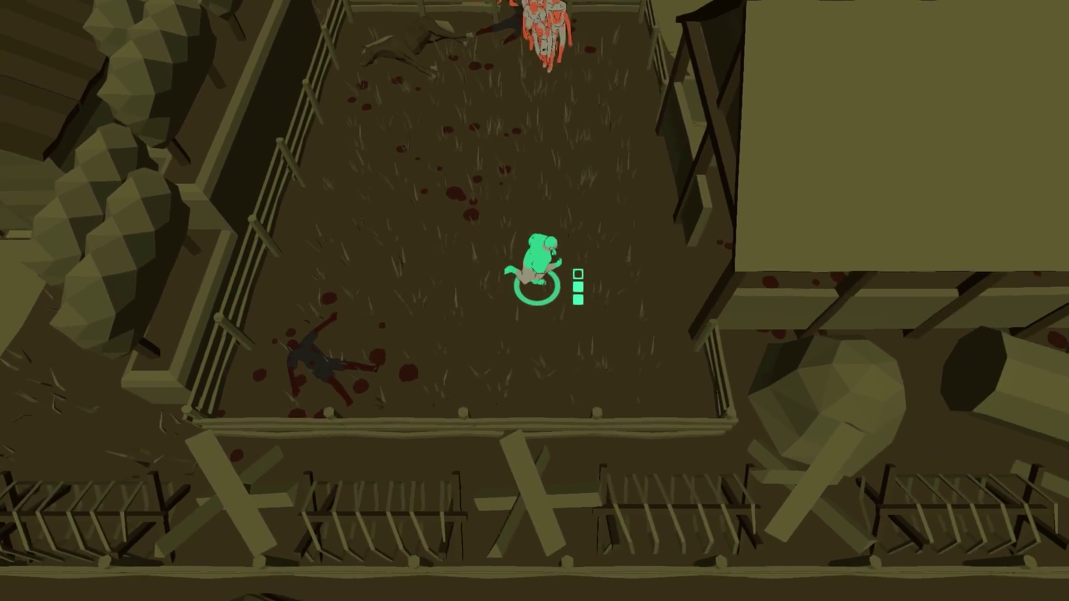
{"action": "key", "text": "d"}
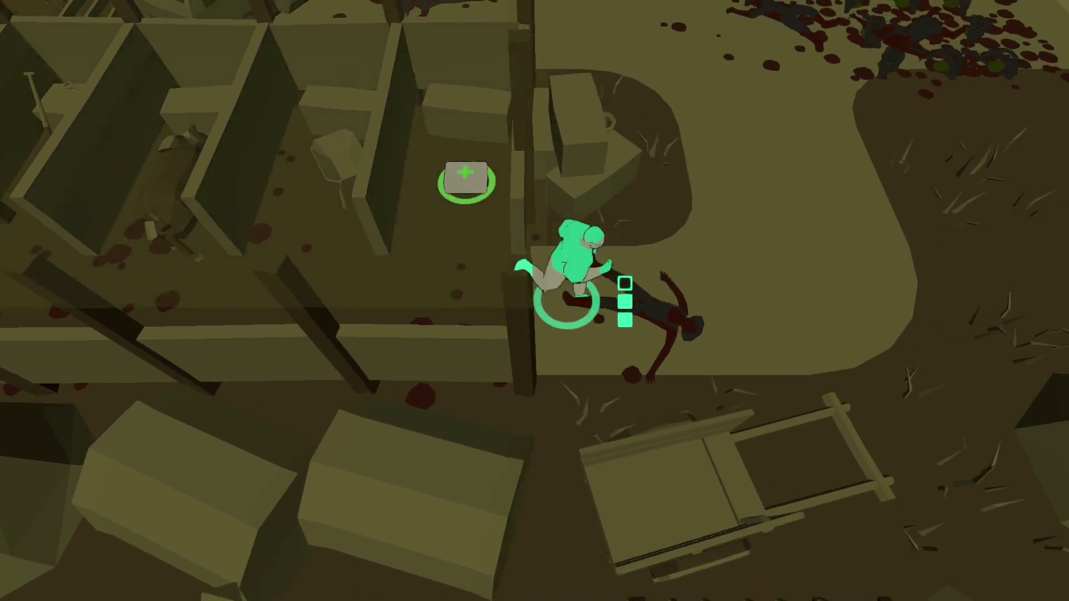
{"action": "key", "text": "w"}
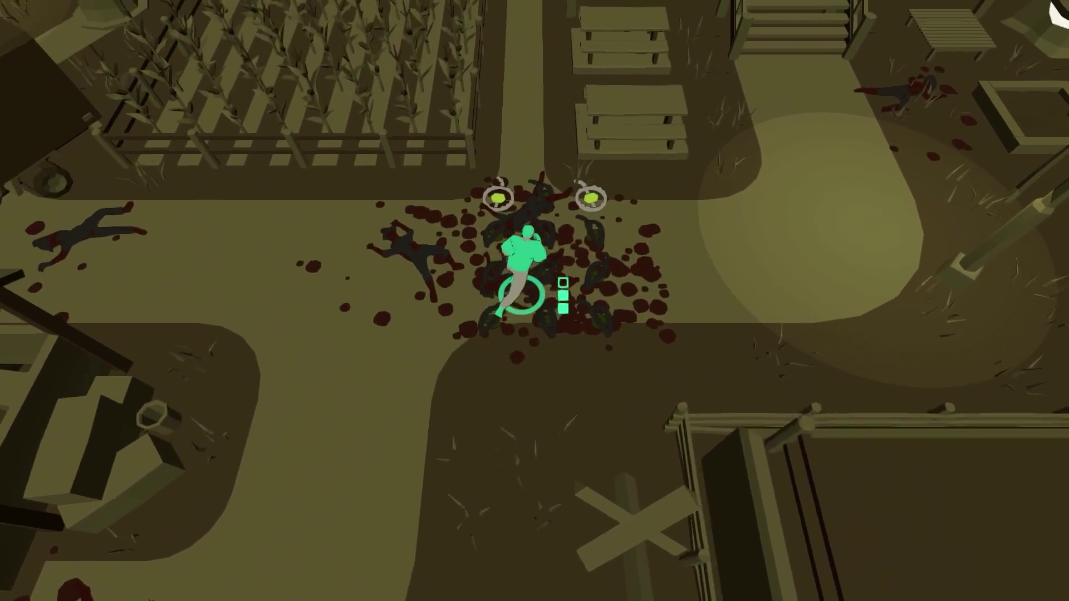
Run up the field path, take the pink flag, and swing it at a zombie.
{"action": "key", "text": "w"}
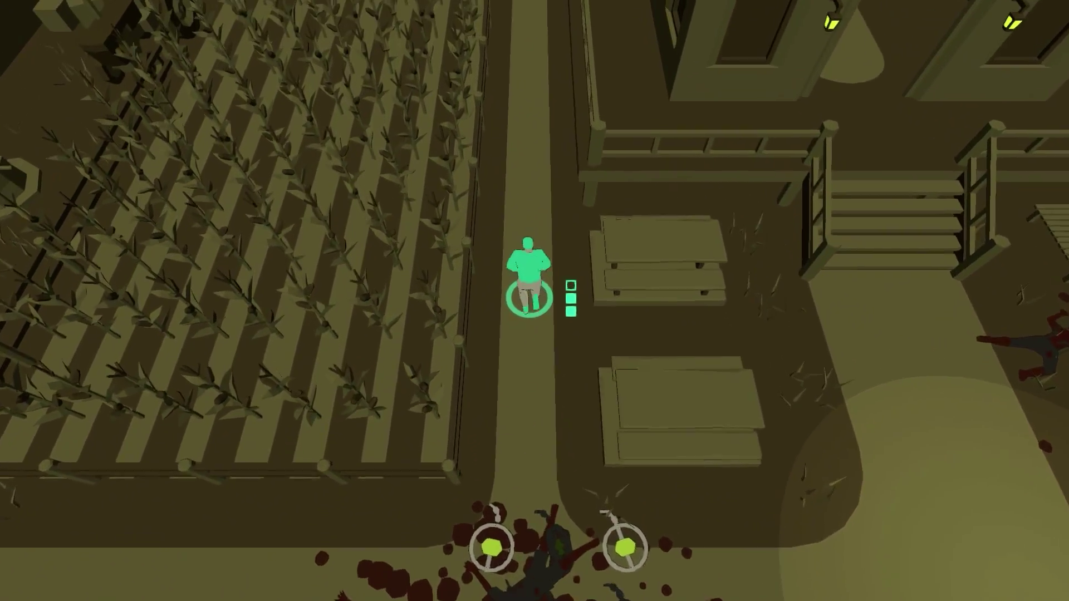
{"action": "key", "text": "w"}
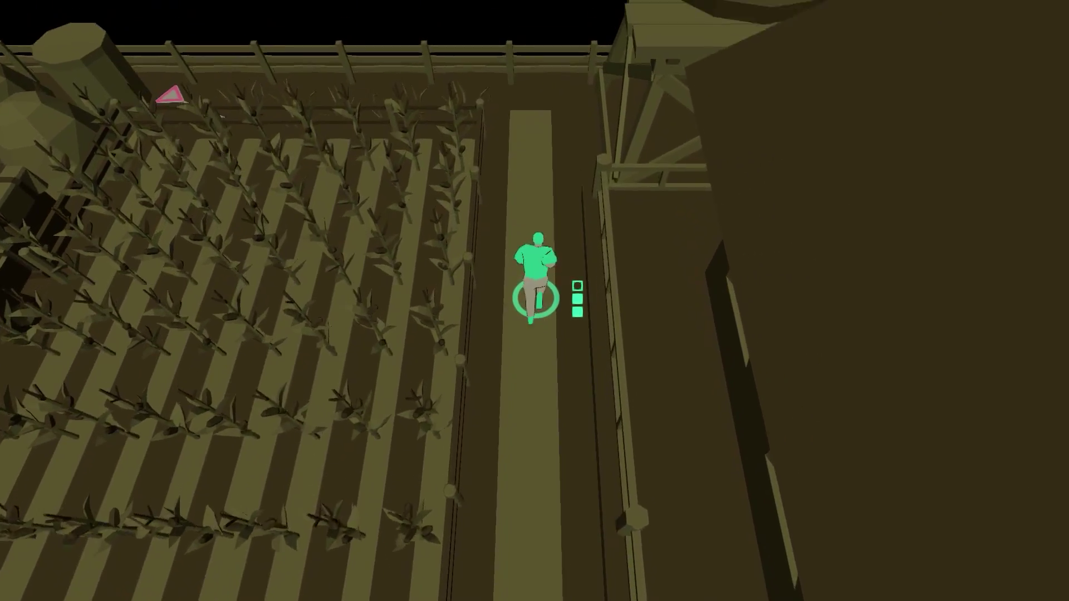
{"action": "key", "text": "a"}
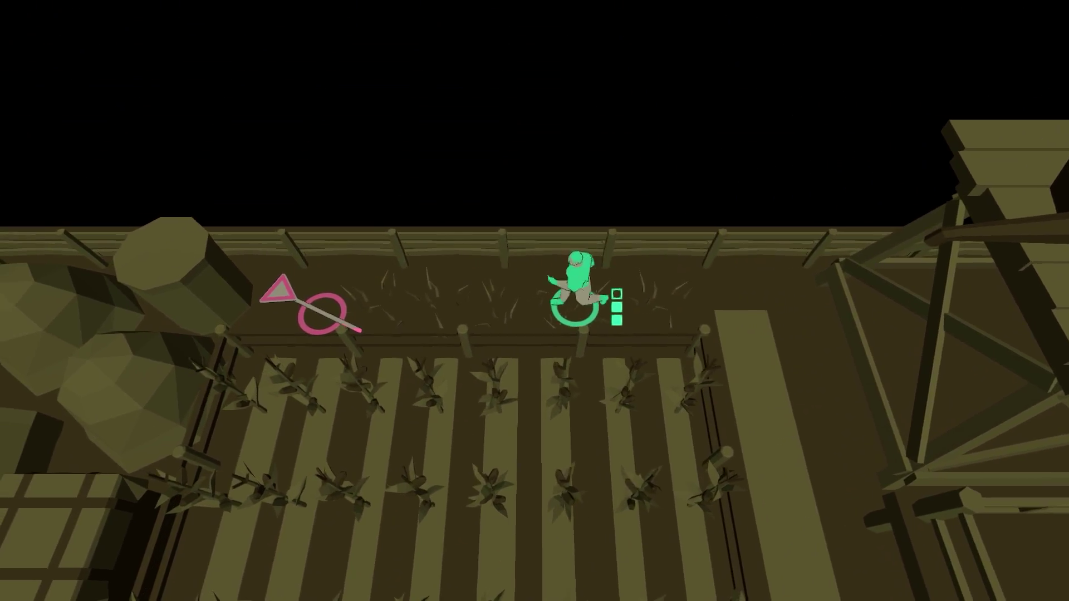
{"action": "key", "text": "a"}
{"action": "key", "text": "d"}
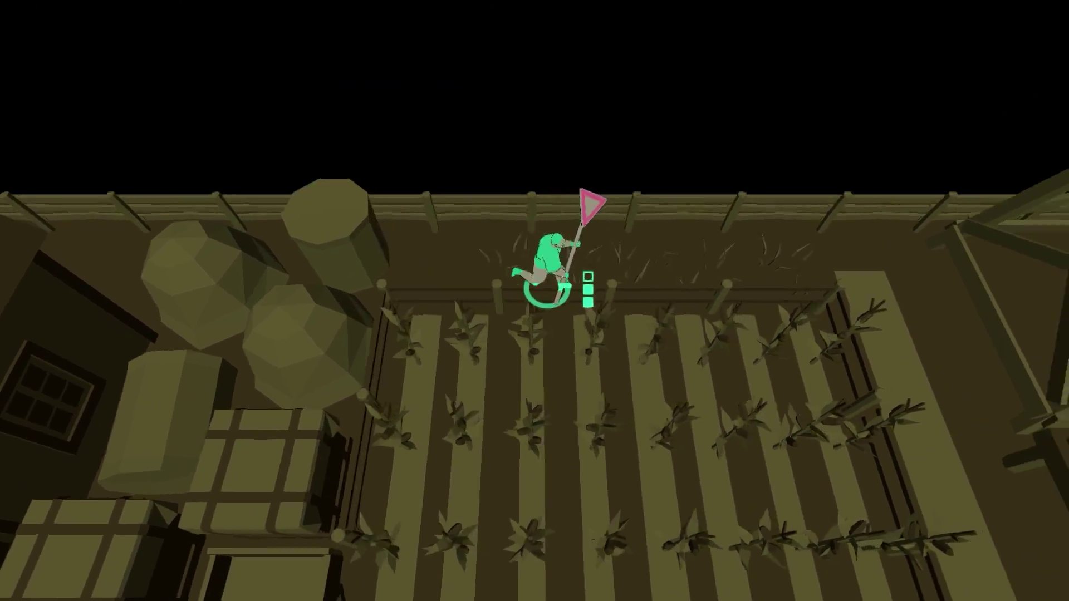
{"action": "key", "text": "d"}
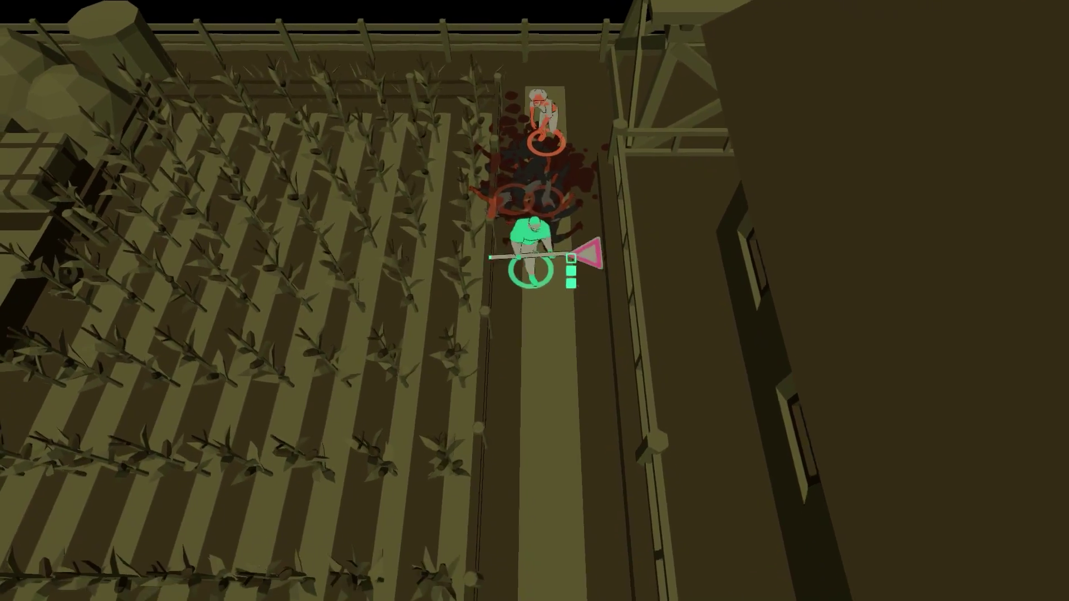
{"action": "key", "text": "w"}
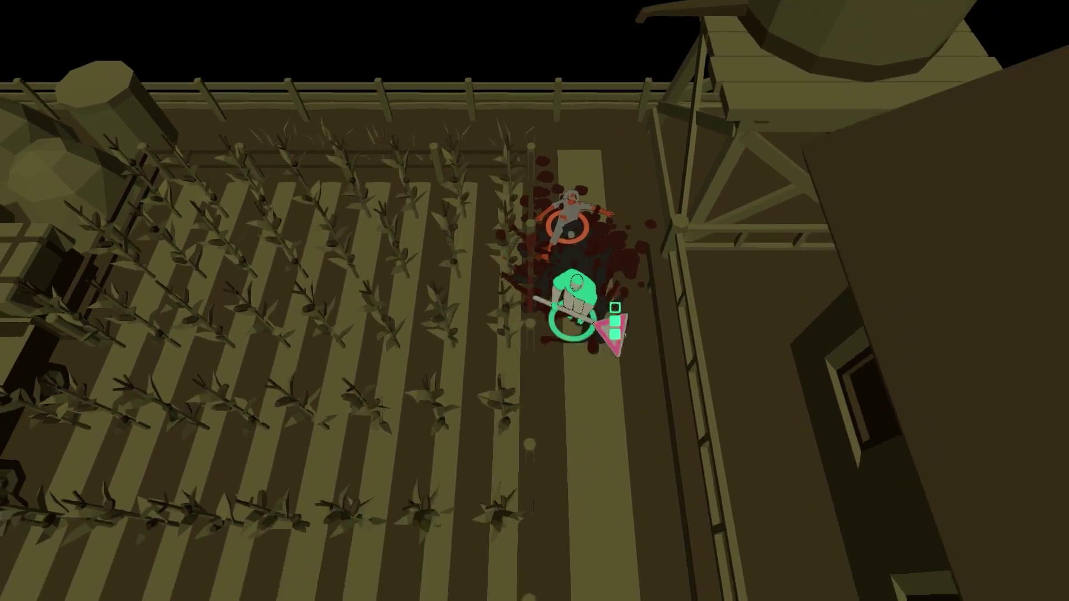
Head south past the farmhouse and building, killing zombies along the fence line.
{"action": "key", "text": "s"}
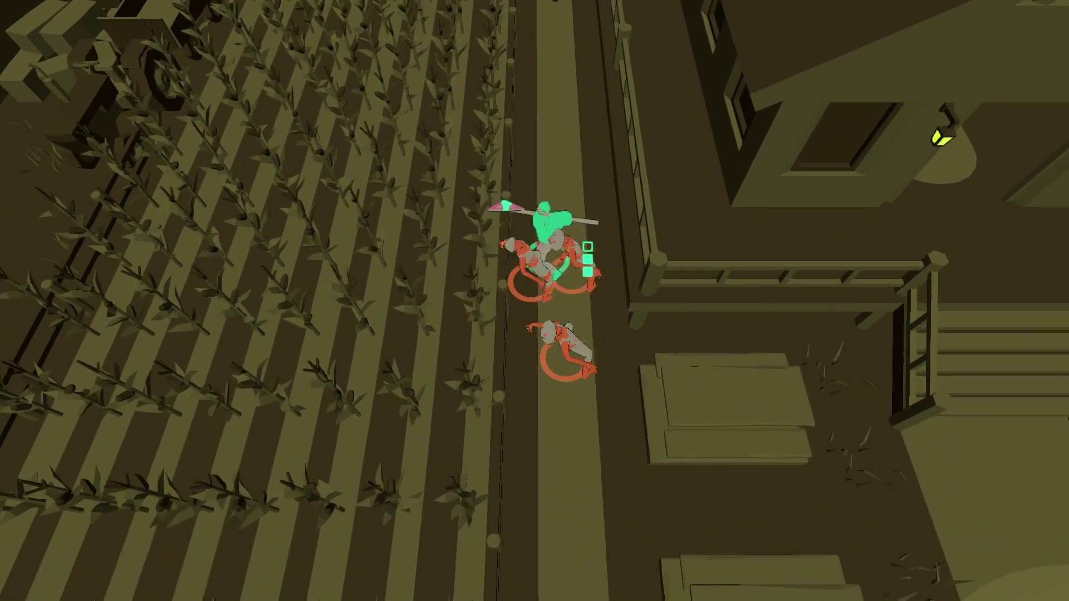
{"action": "key", "text": "s"}
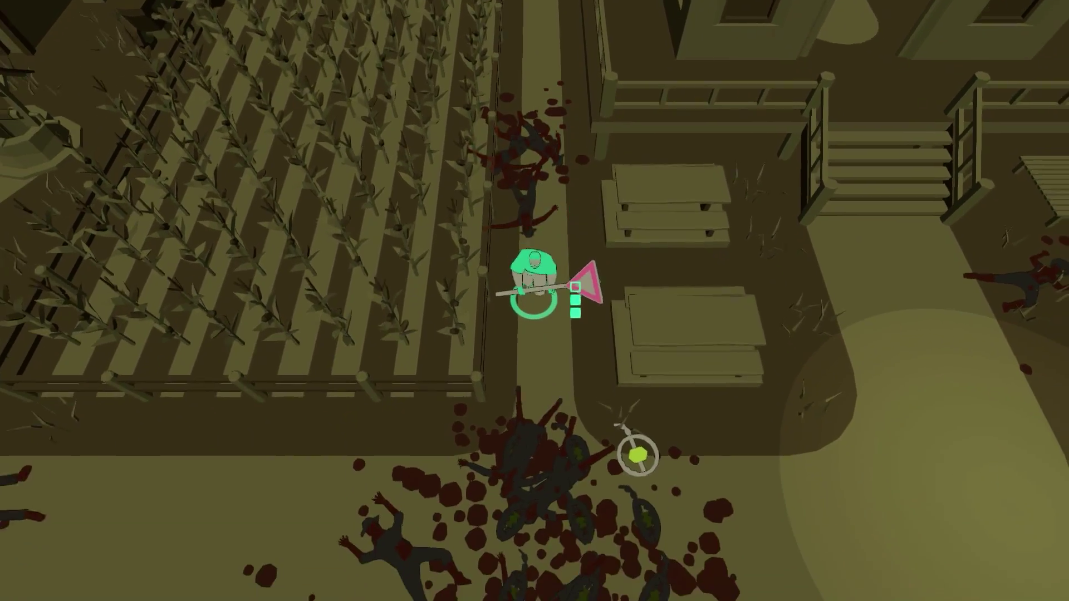
{"action": "key", "text": "s"}
{"action": "key", "text": "a"}
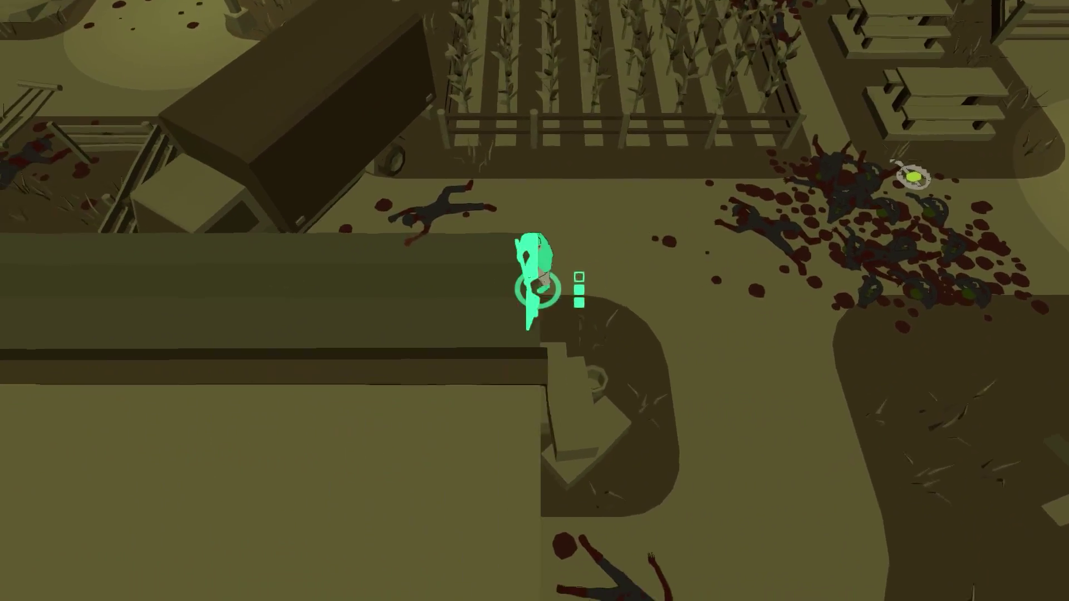
{"action": "key", "text": "s"}
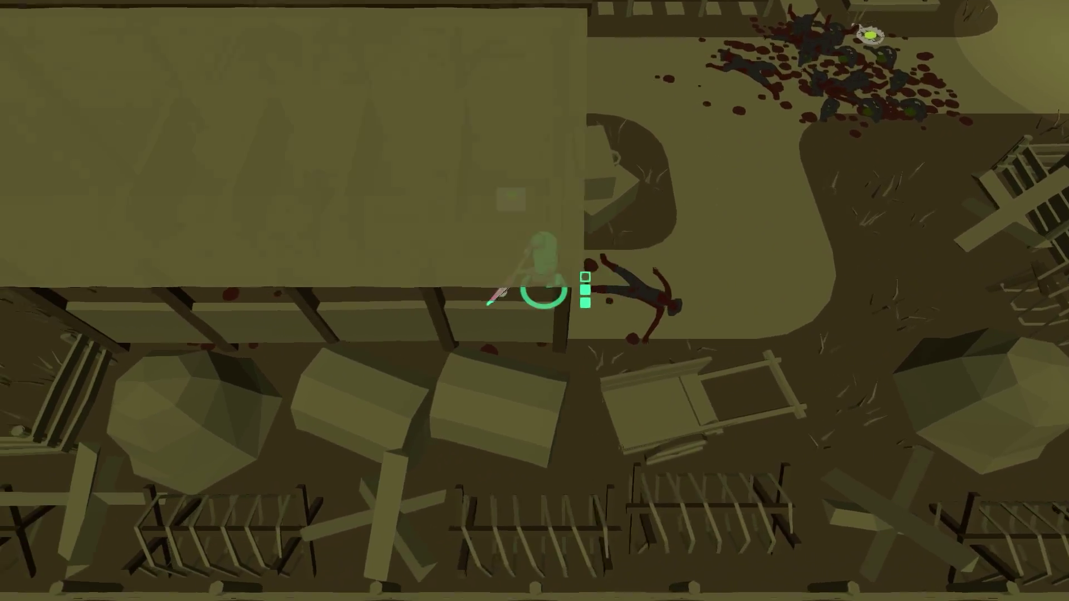
{"action": "key", "text": "s"}
{"action": "key", "text": "a"}
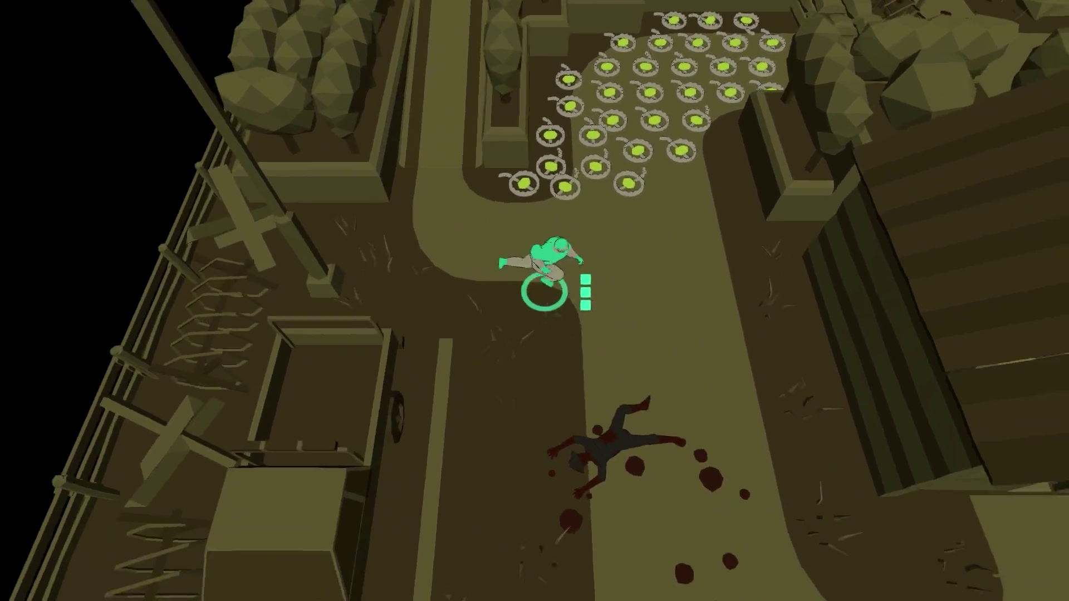
Head to the cabin gate and follow the hedge maze path away from zombies.
{"action": "key", "text": "s"}
{"action": "key", "text": "d"}
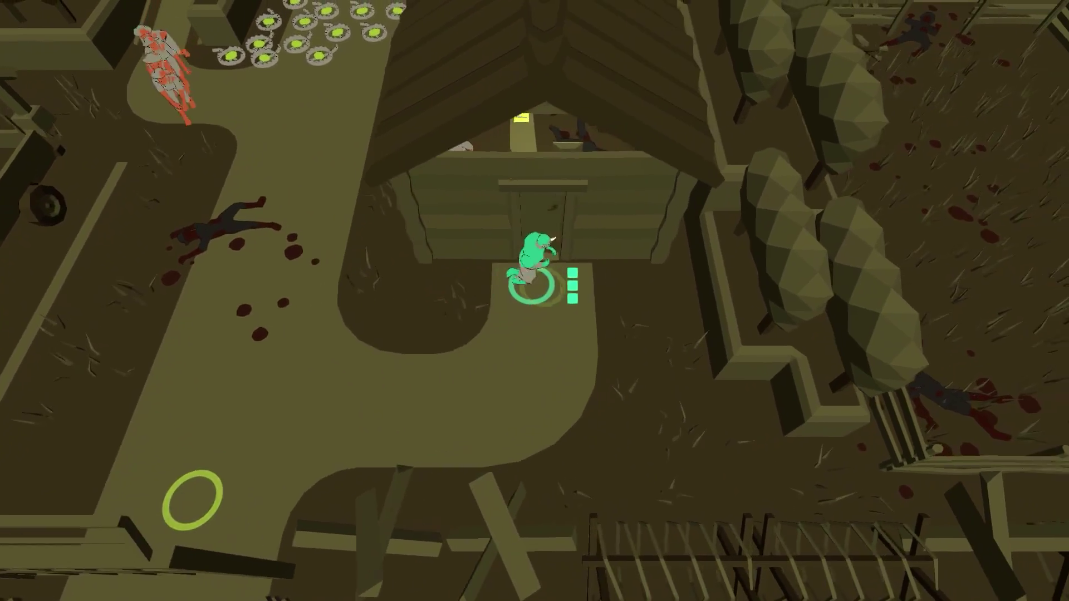
{"action": "key", "text": "s"}
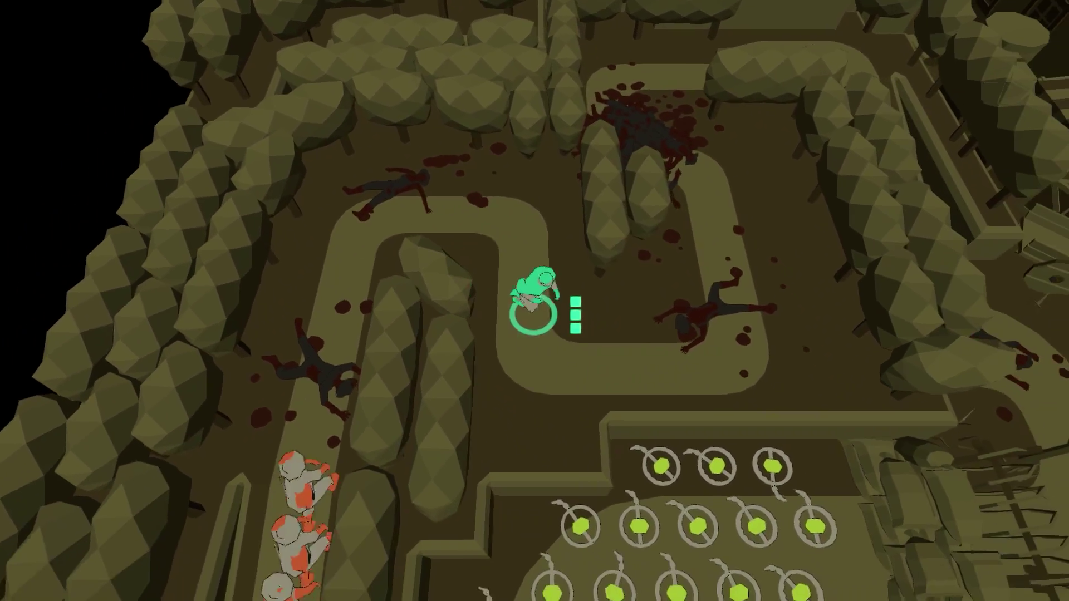
{"action": "key", "text": "d"}
{"action": "key", "text": "a"}
{"action": "key", "text": "a"}
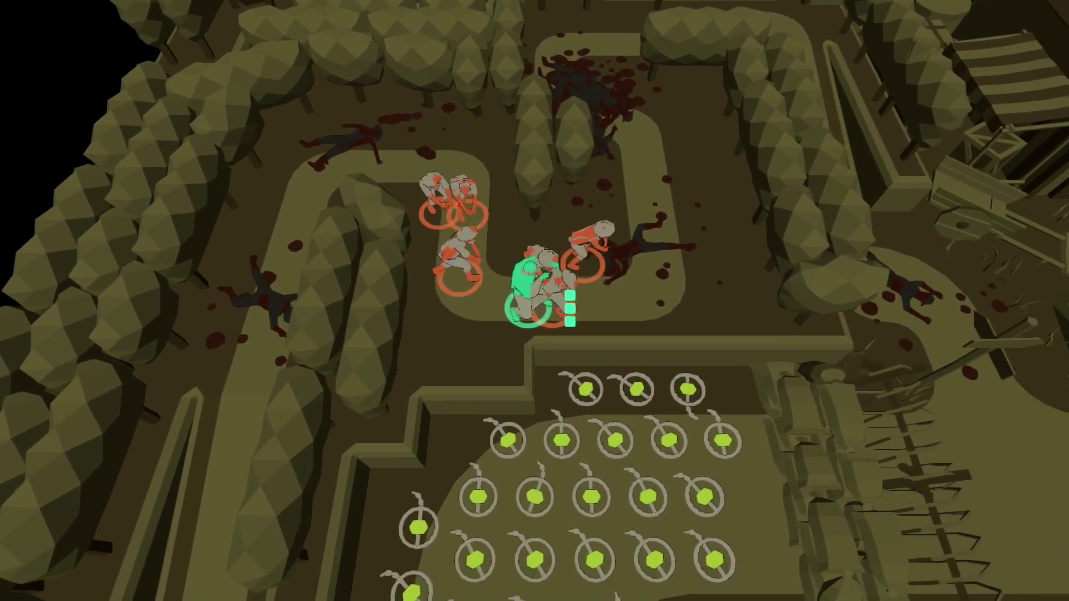
{"action": "key", "text": "w"}
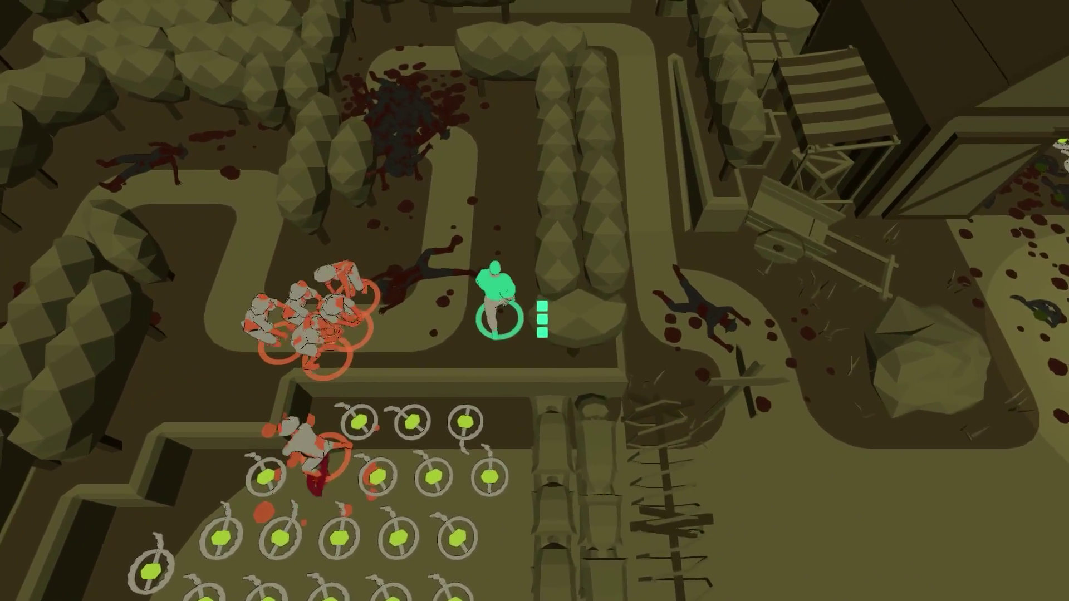
{"action": "key", "text": "a"}
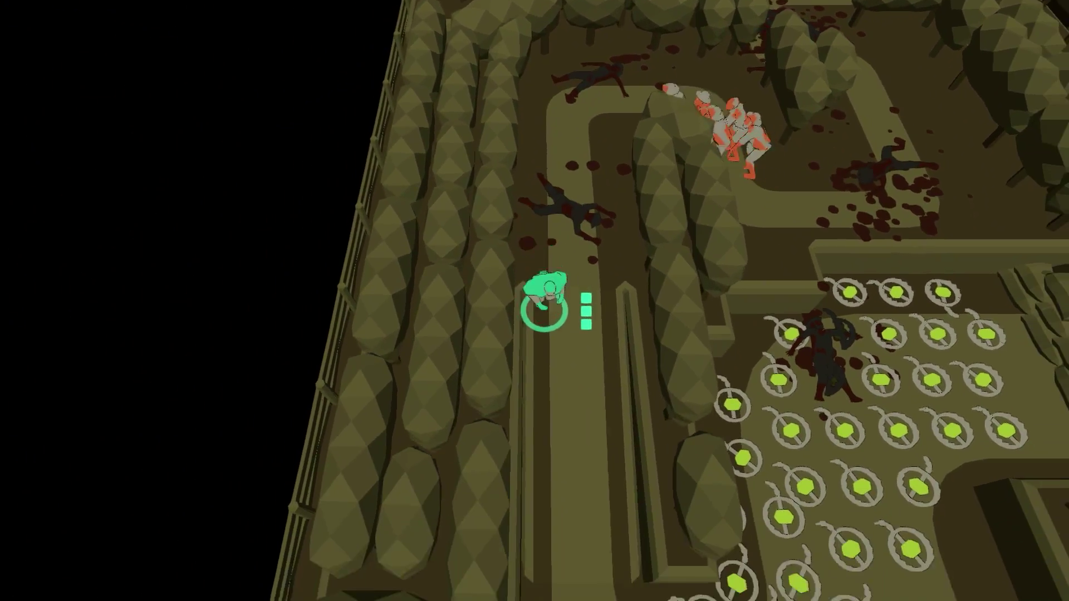
Enter the barn to grab the item, then walk west beside the parked car.
{"action": "key", "text": "d"}
{"action": "key", "text": "w"}
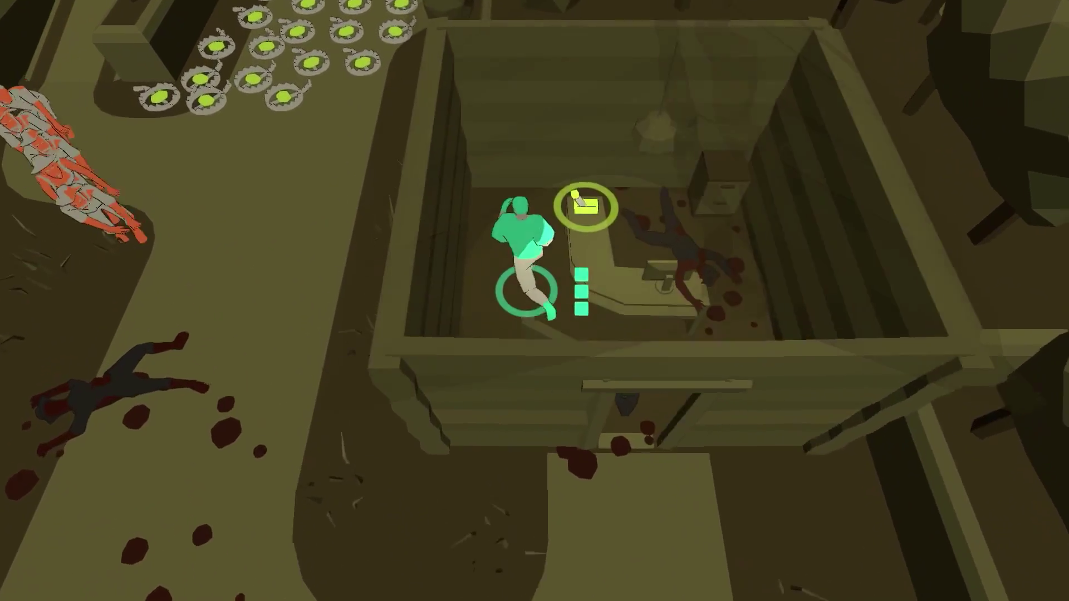
{"action": "key", "text": "s"}
{"action": "key", "text": "s"}
{"action": "key", "text": "s"}
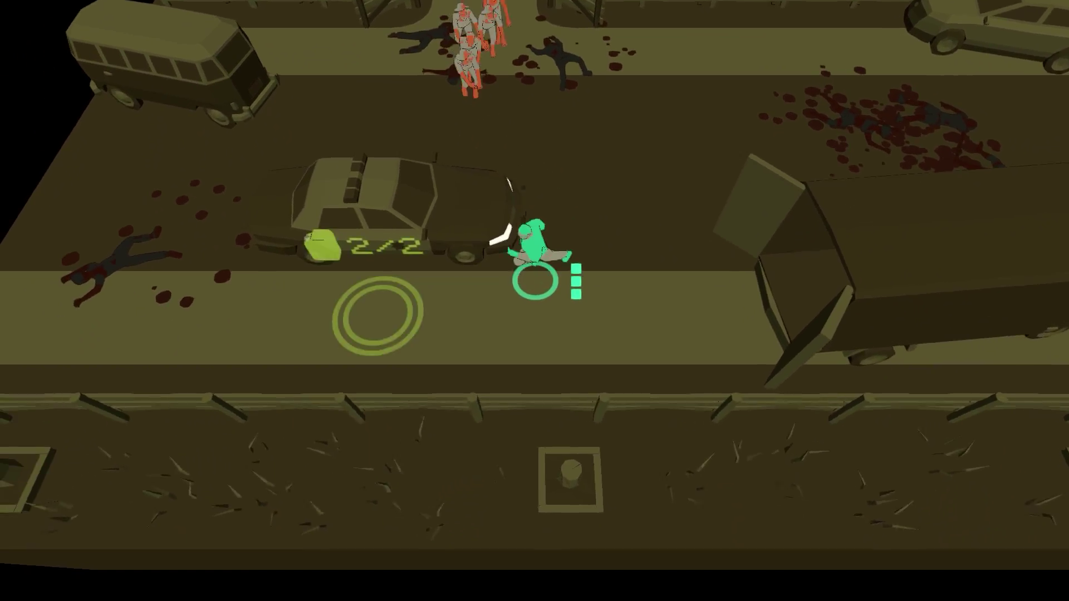
{"action": "key", "text": "a"}
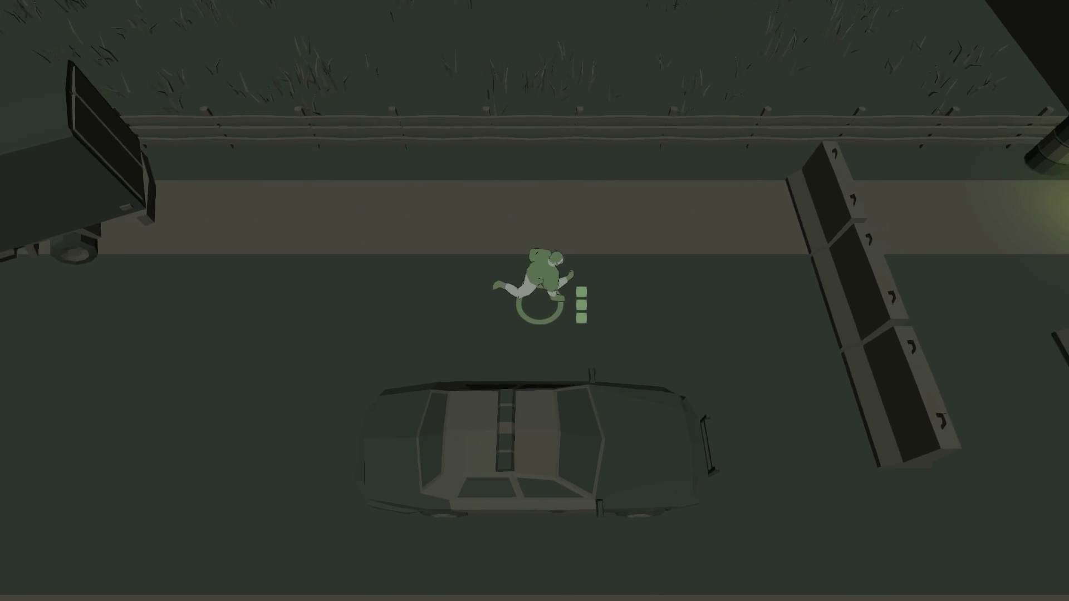
Move past the car and lamp post, escape the zombies, and pick up the glowing key.
{"action": "key", "text": "s"}
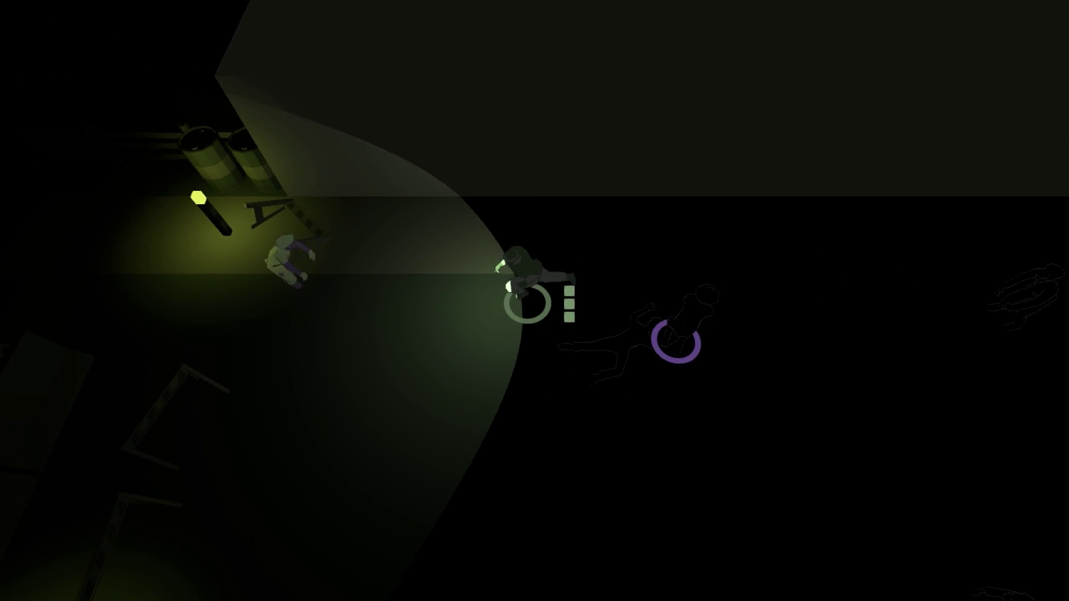
{"action": "key", "text": "w"}
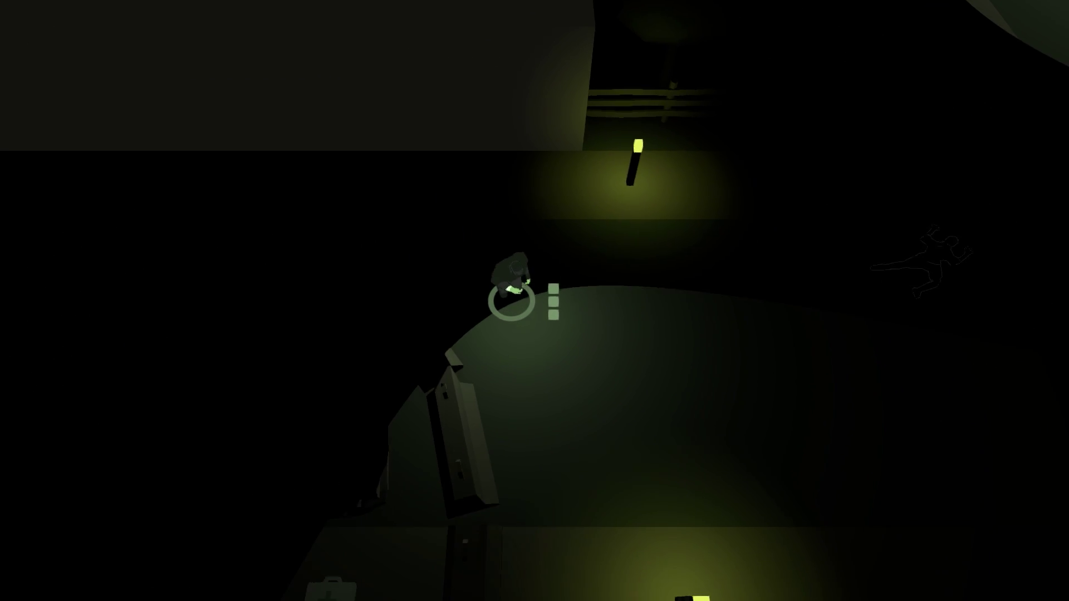
{"action": "key", "text": "d"}
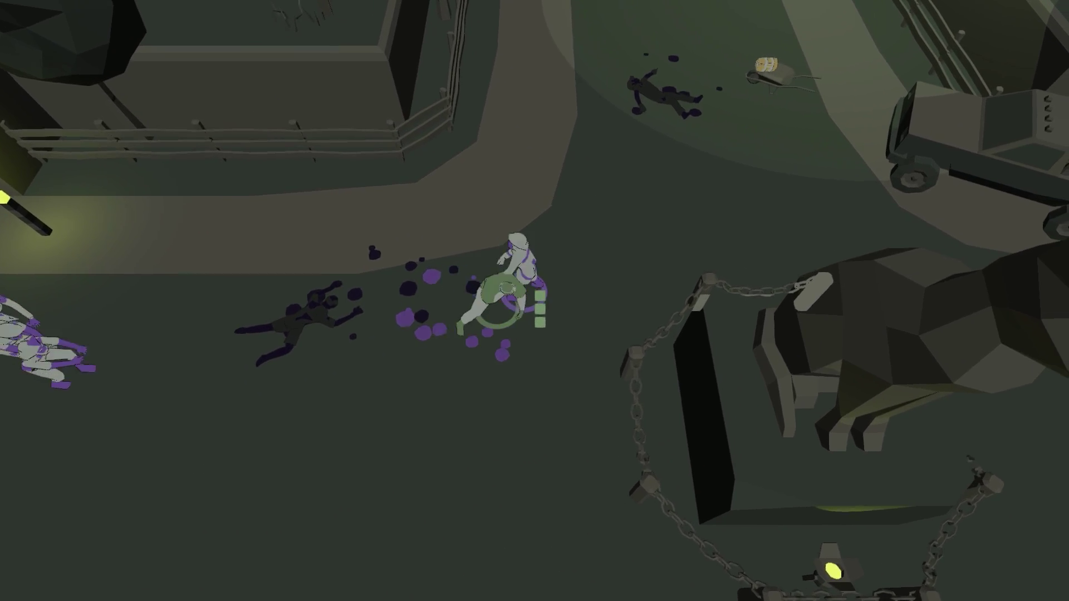
{"action": "key", "text": "w"}
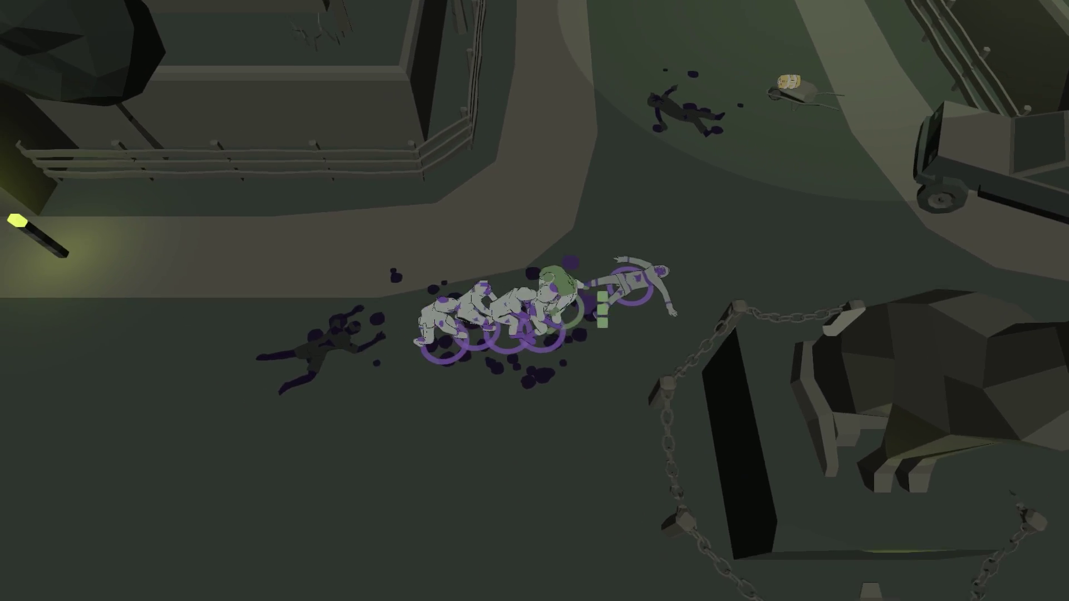
{"action": "key", "text": "w"}
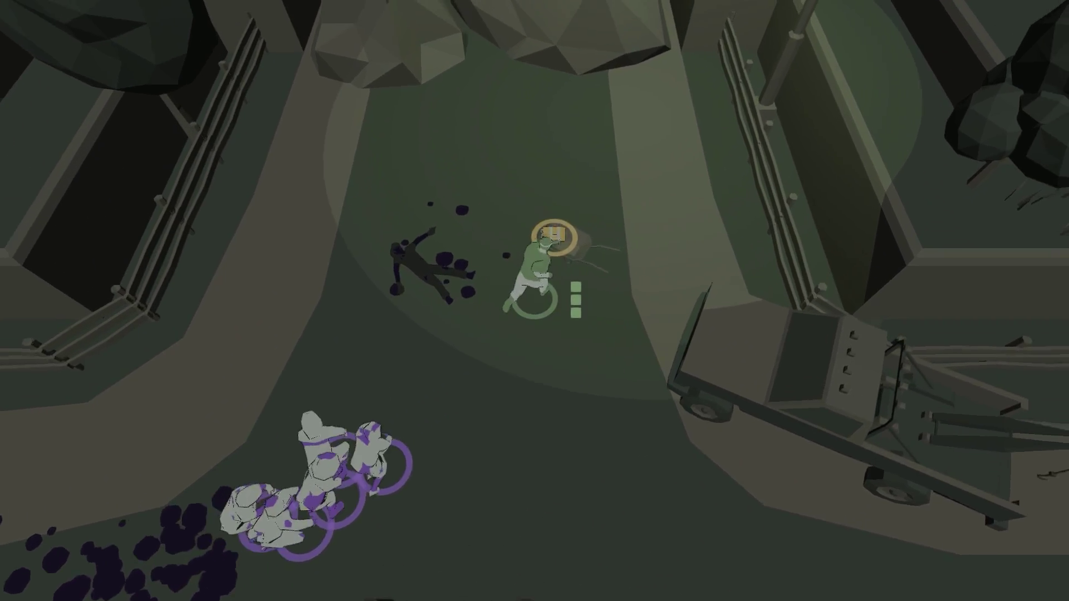
Fight the purple zombie group, then back away left as they follow.
{"action": "key", "text": "w"}
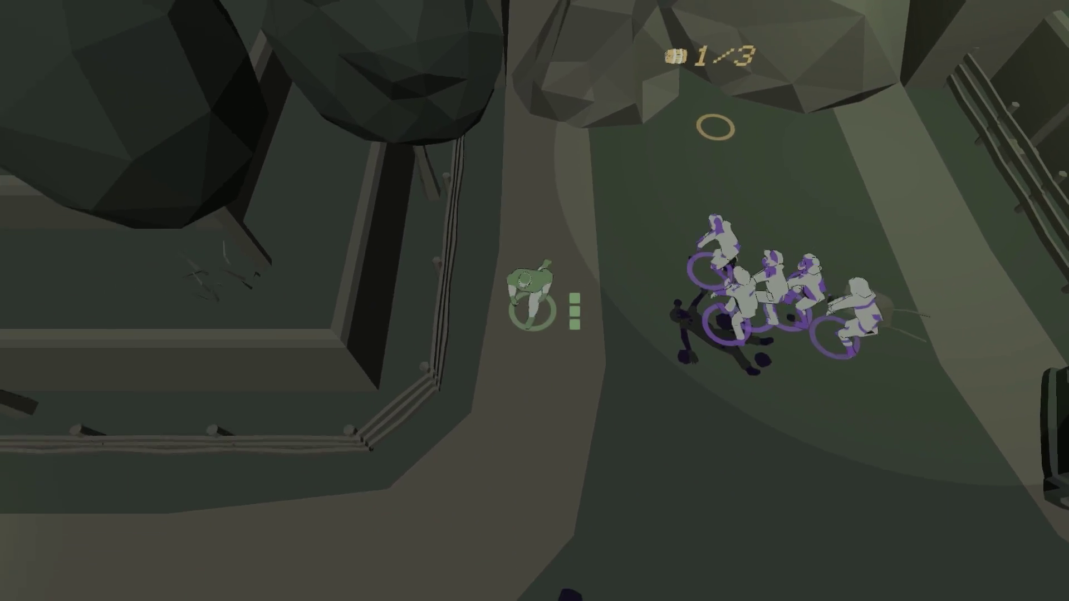
{"action": "key", "text": "w"}
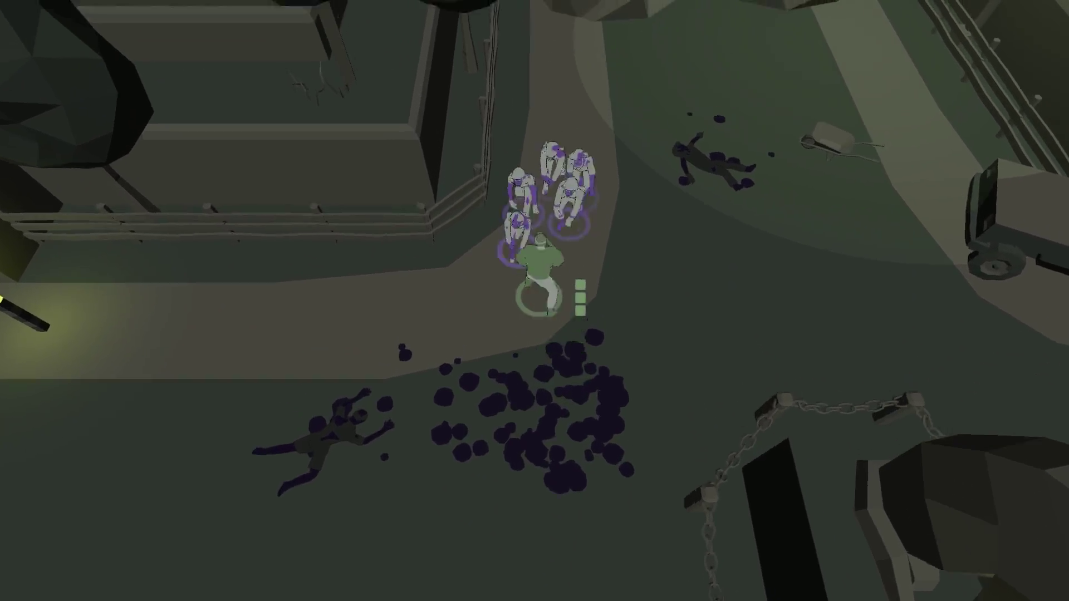
{"action": "key", "text": "s"}
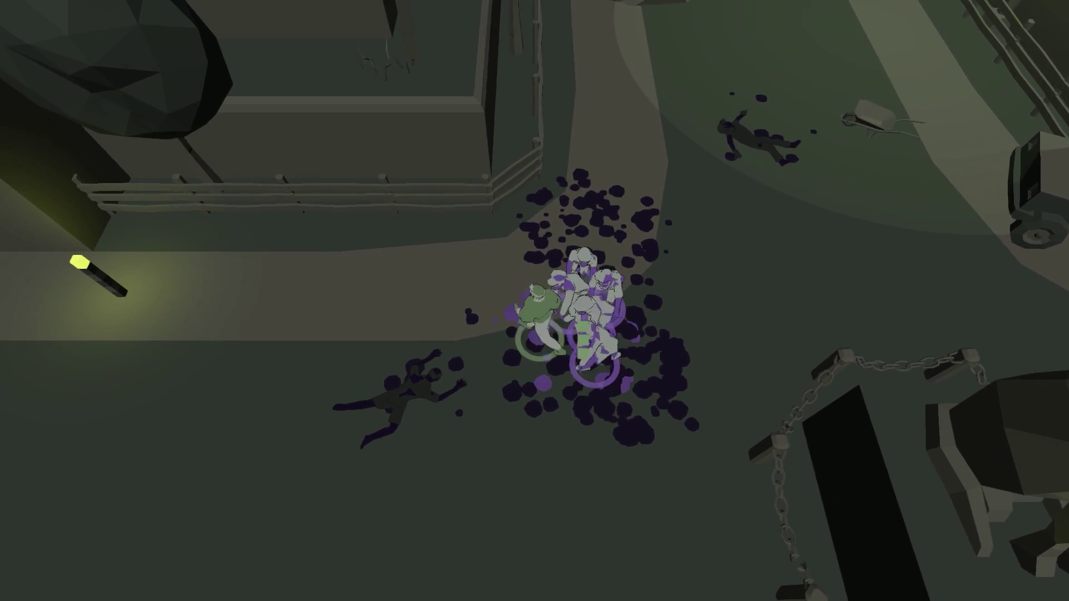
{"action": "key", "text": "a"}
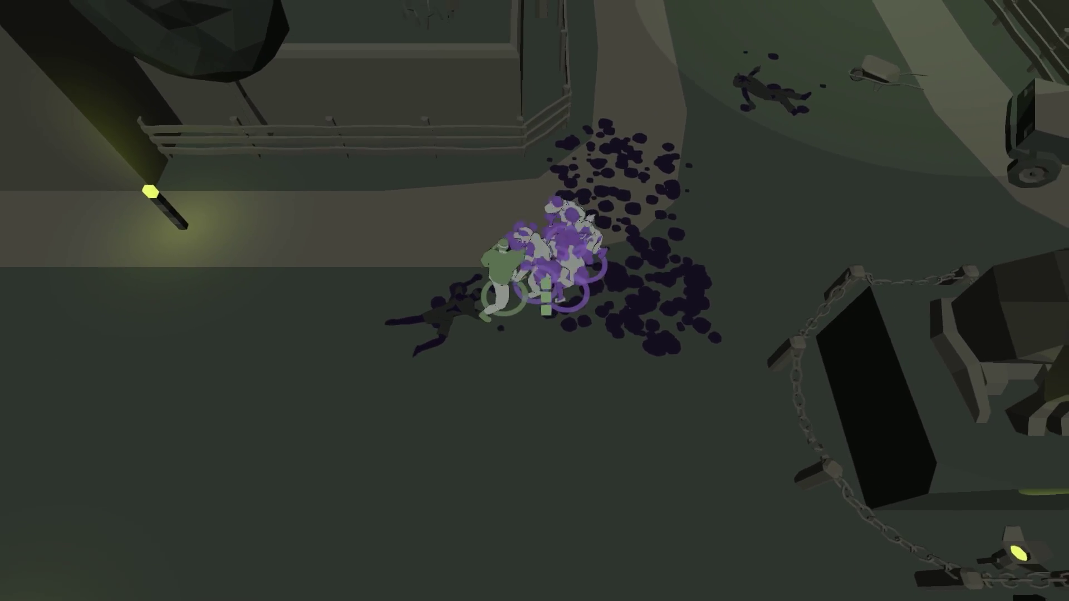
{"action": "key", "text": "a"}
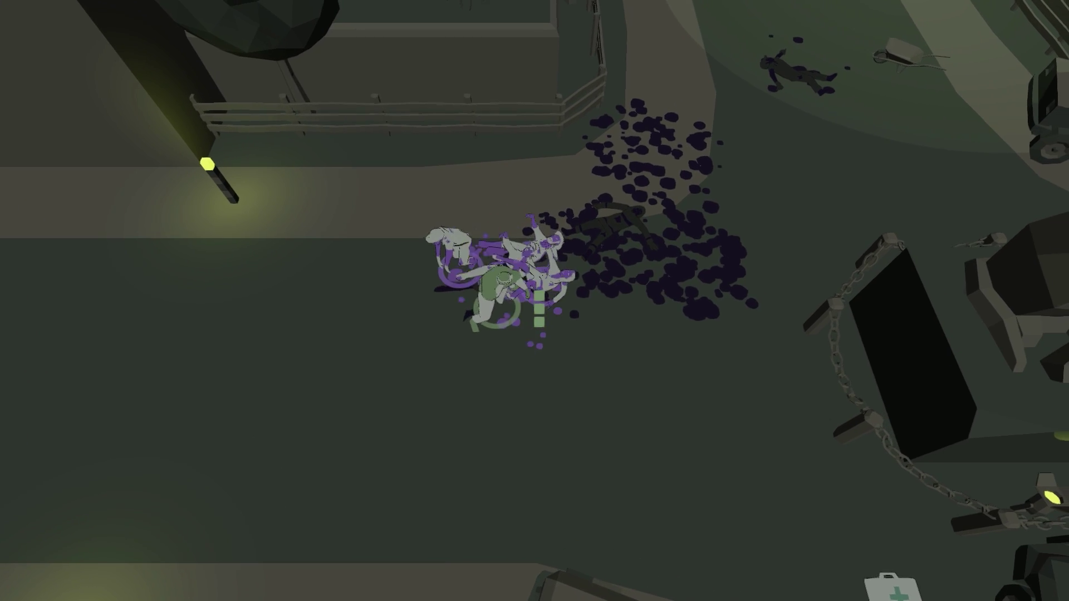
Fight through the remaining purple zombies and reach the forest clearing.
{"action": "key", "text": "d"}
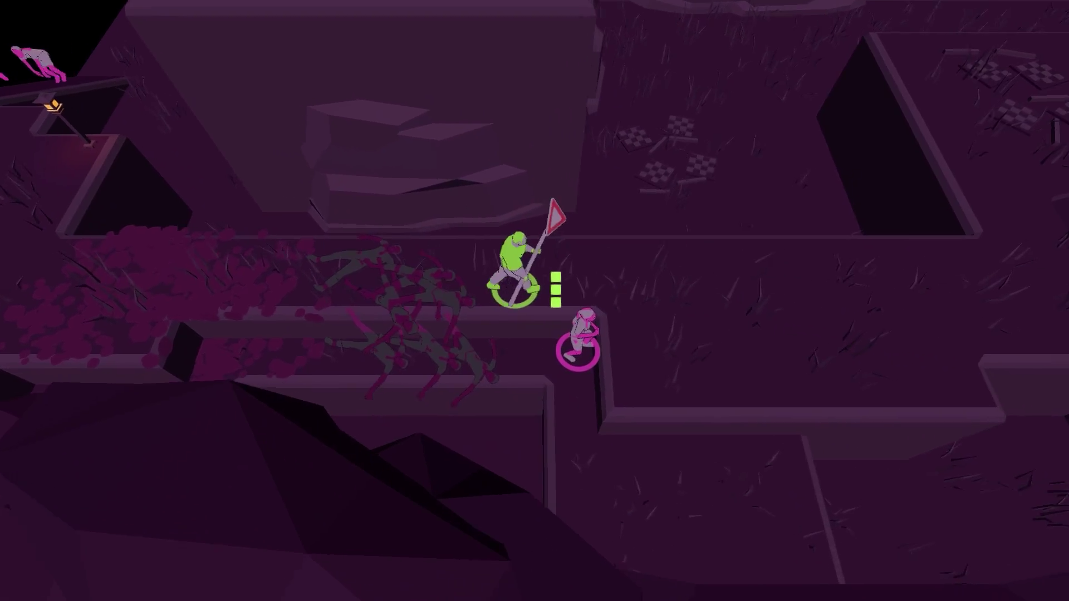
{"action": "key", "text": "d"}
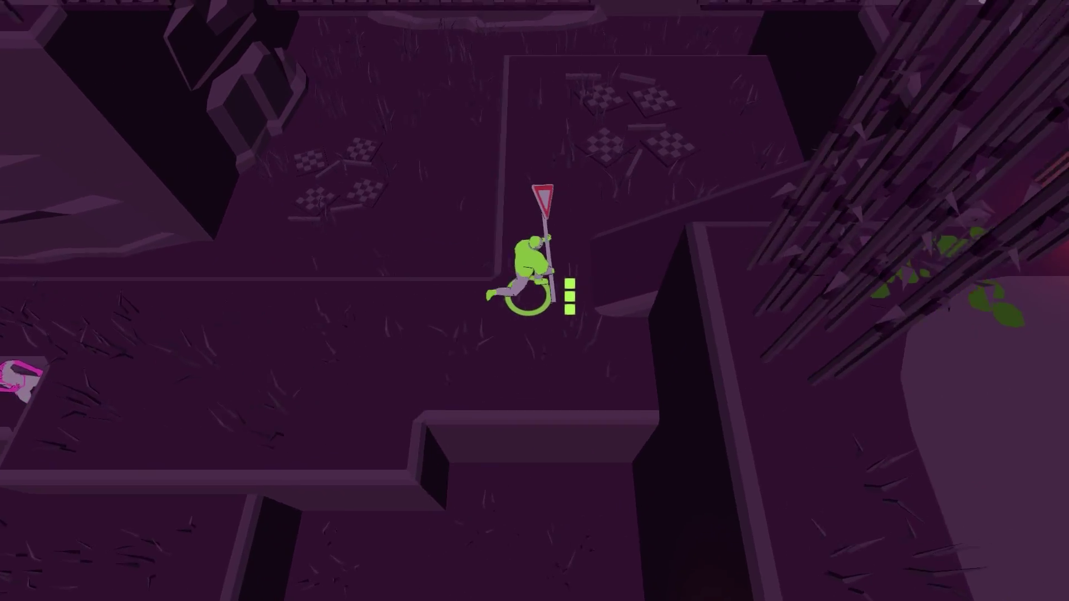
Cross the spike field to the bridge, fend off pink zombies, and collect a key.
{"action": "key", "text": "w"}
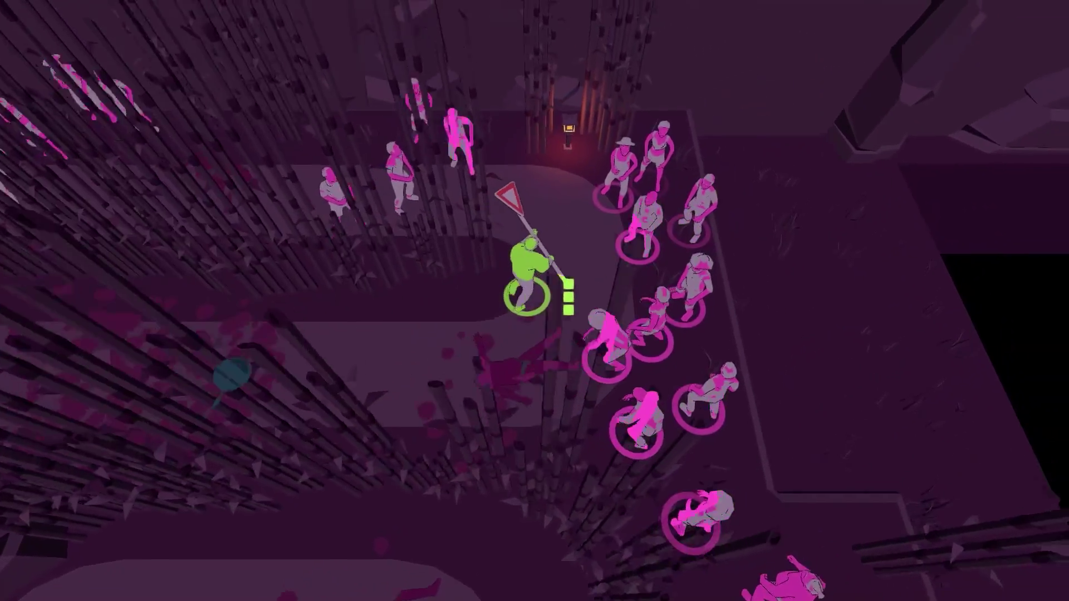
{"action": "key", "text": "a"}
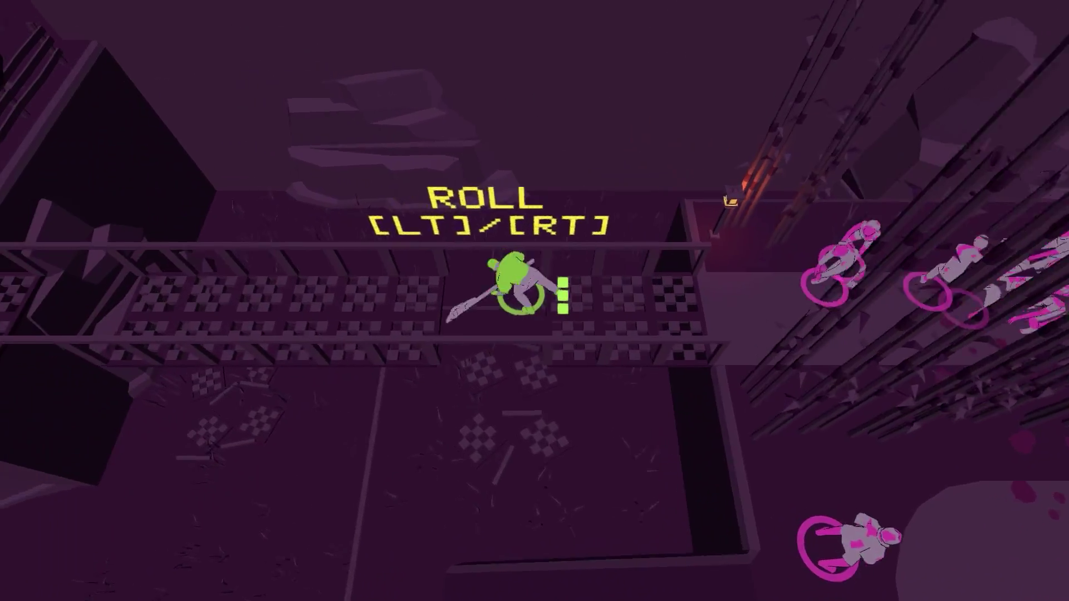
{"action": "key", "text": "a"}
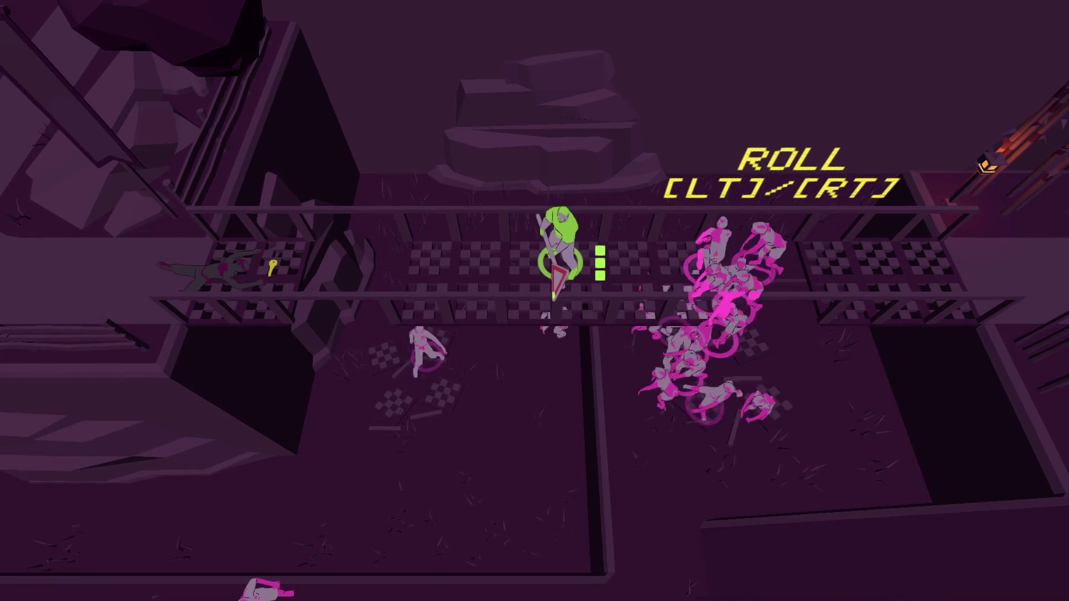
{"action": "key", "text": "d"}
{"action": "key", "text": "a"}
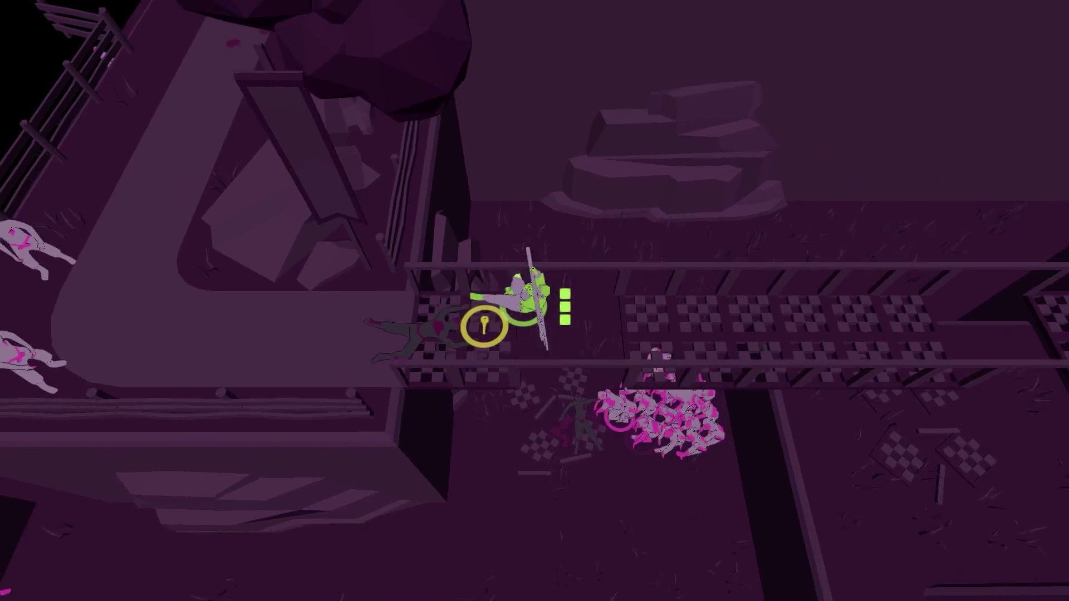
{"action": "key", "text": "a"}
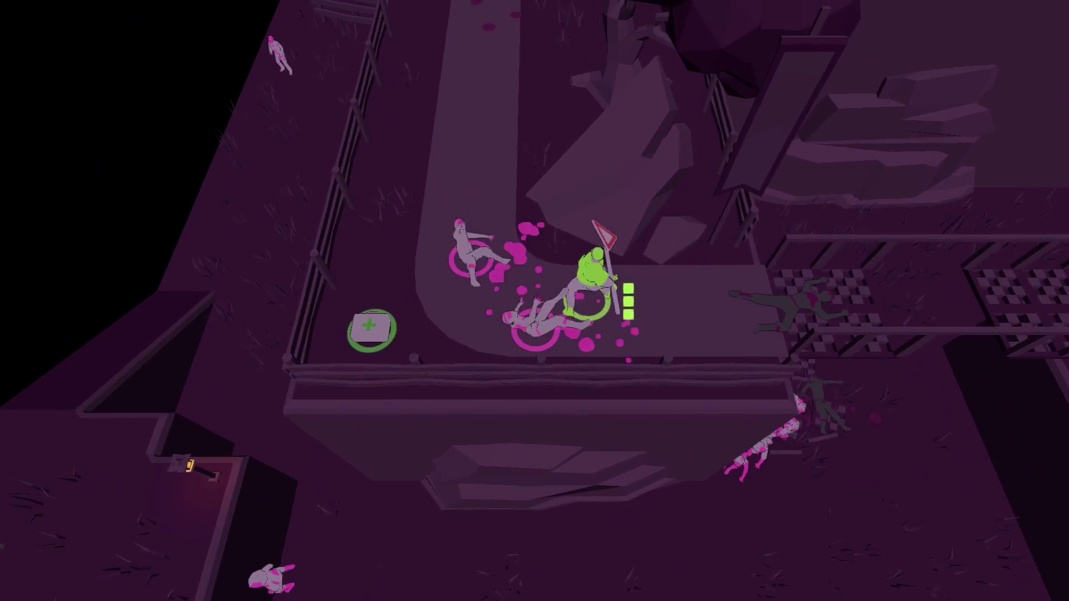
Follow the path past pink zombies and collect the second key near the gate (2/3).
{"action": "key", "text": "a"}
{"action": "key", "text": "w"}
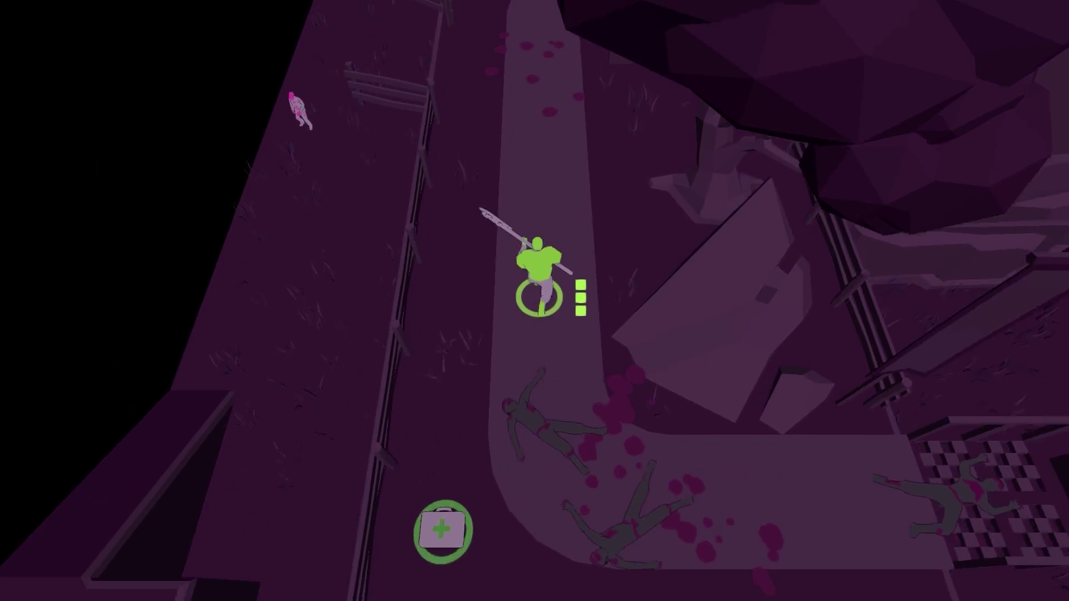
{"action": "key", "text": "w"}
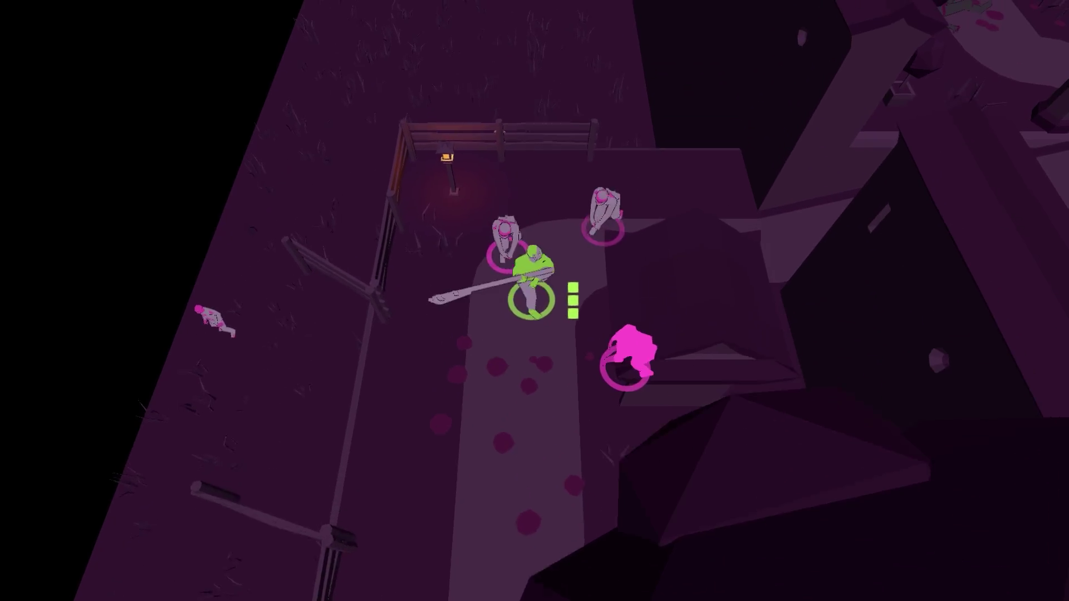
{"action": "key", "text": "d"}
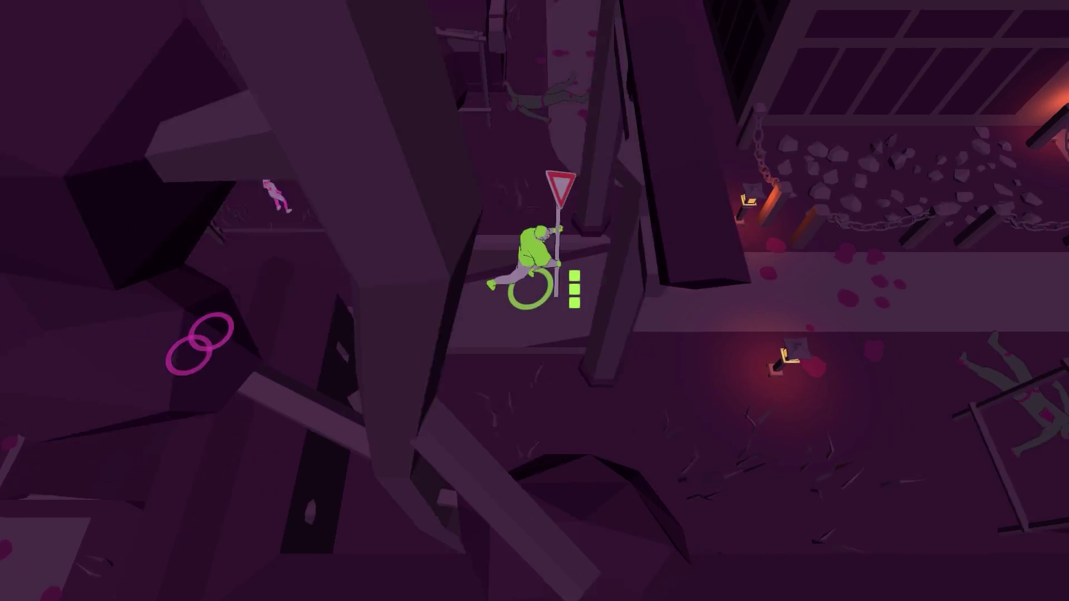
{"action": "key", "text": "d"}
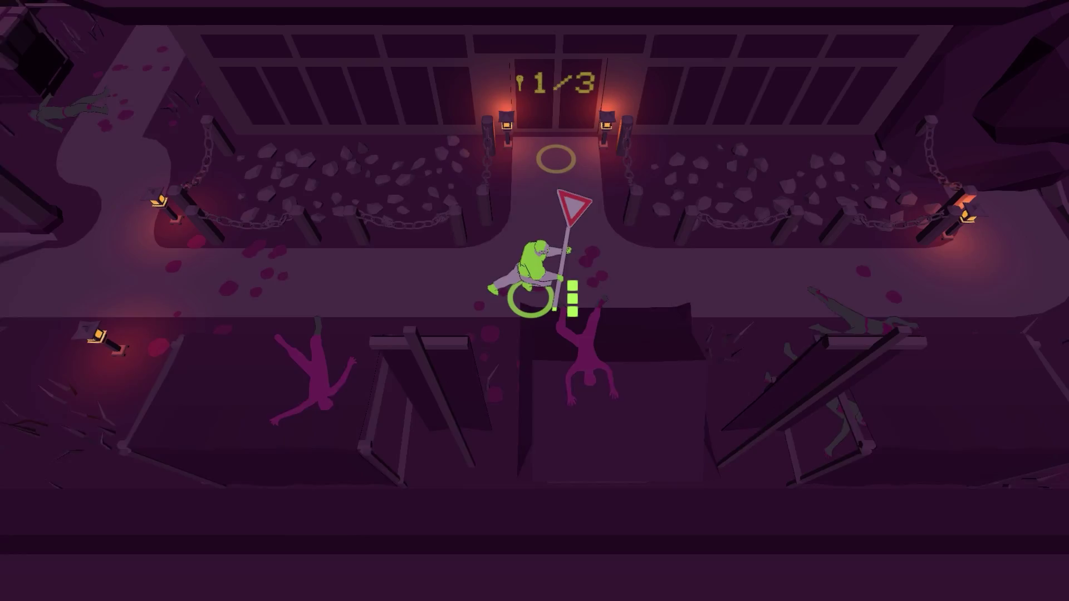
{"action": "key", "text": "s"}
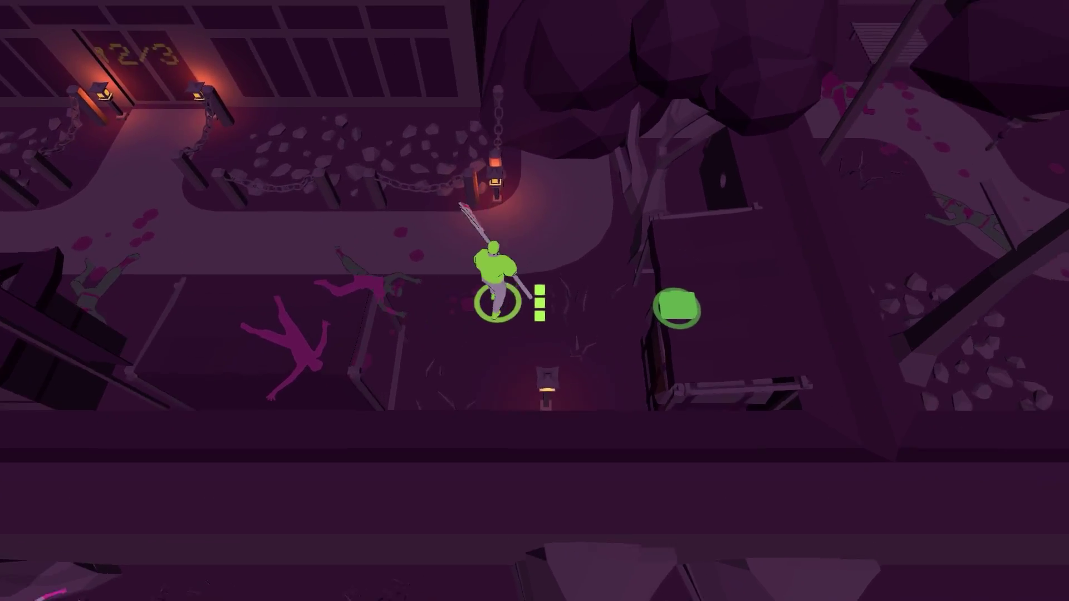
{"action": "key", "text": "w"}
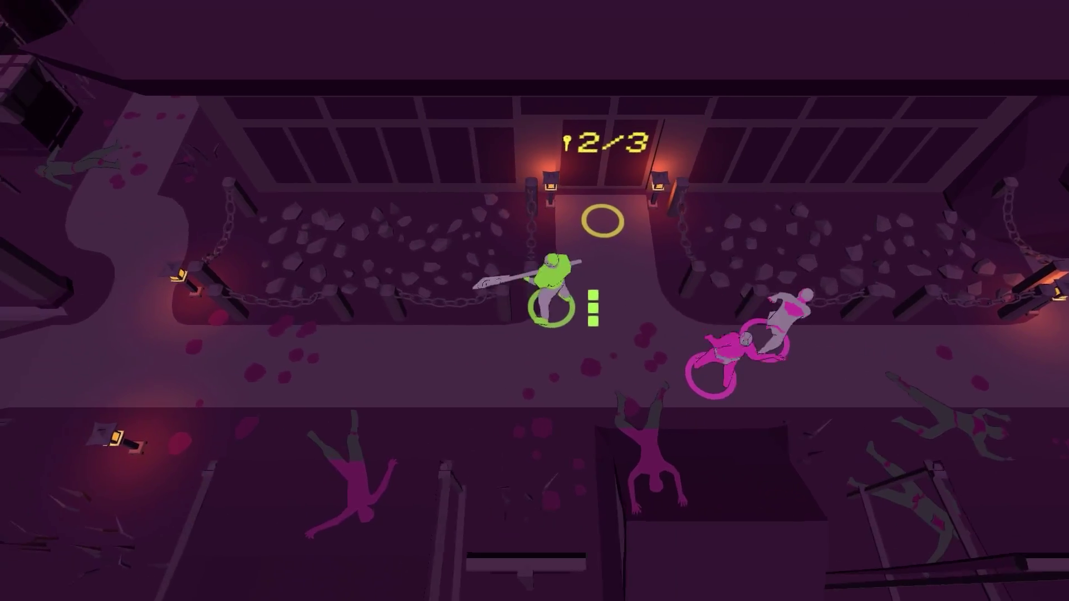
Collect the third key at the corridor's end and return to the street before the gate.
{"action": "key", "text": "a"}
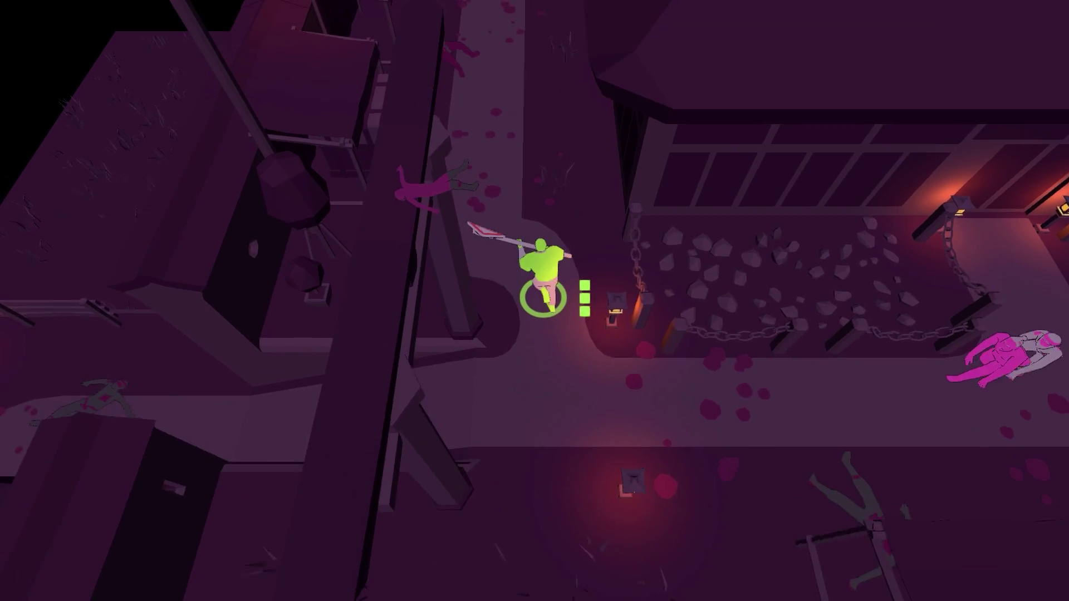
{"action": "key", "text": "w"}
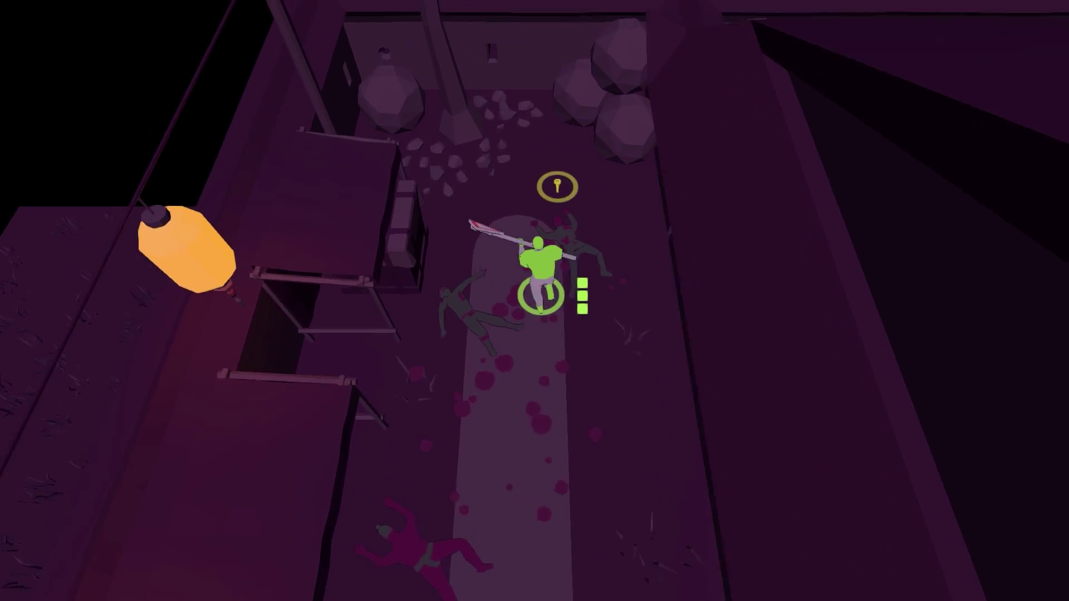
{"action": "key", "text": "w"}
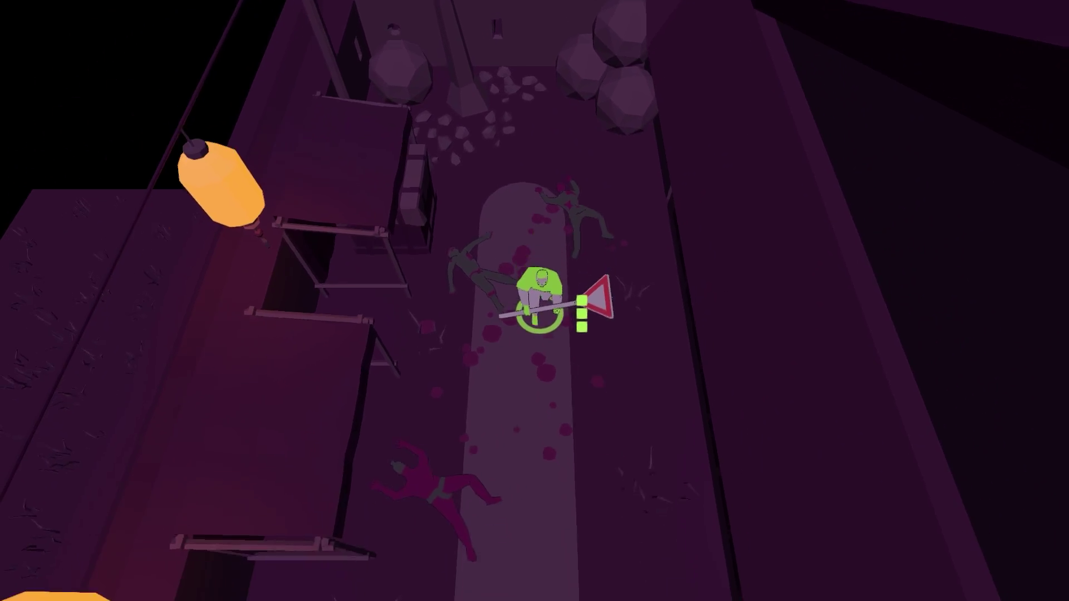
{"action": "key", "text": "s"}
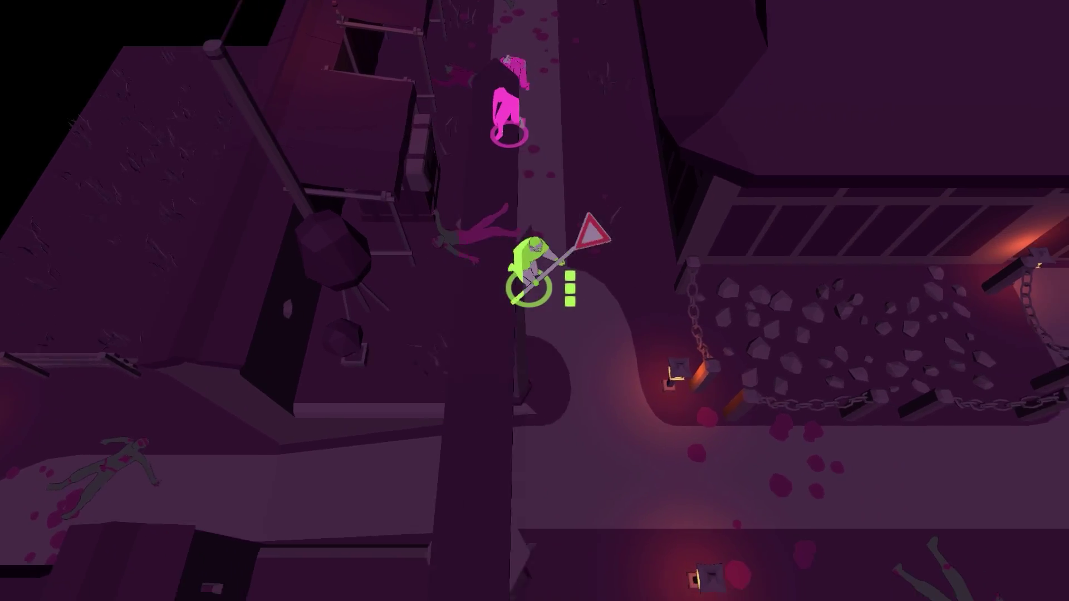
{"action": "key", "text": "s"}
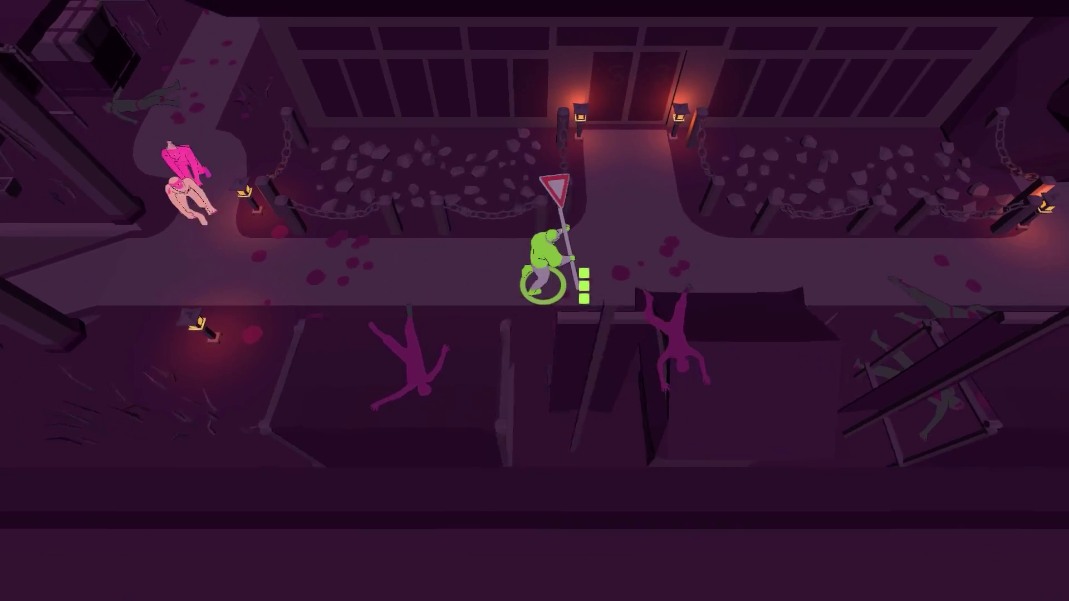
Pass through the 3/3 gate, past the display tables and dark rooms, into the lit room.
{"action": "key", "text": "w"}
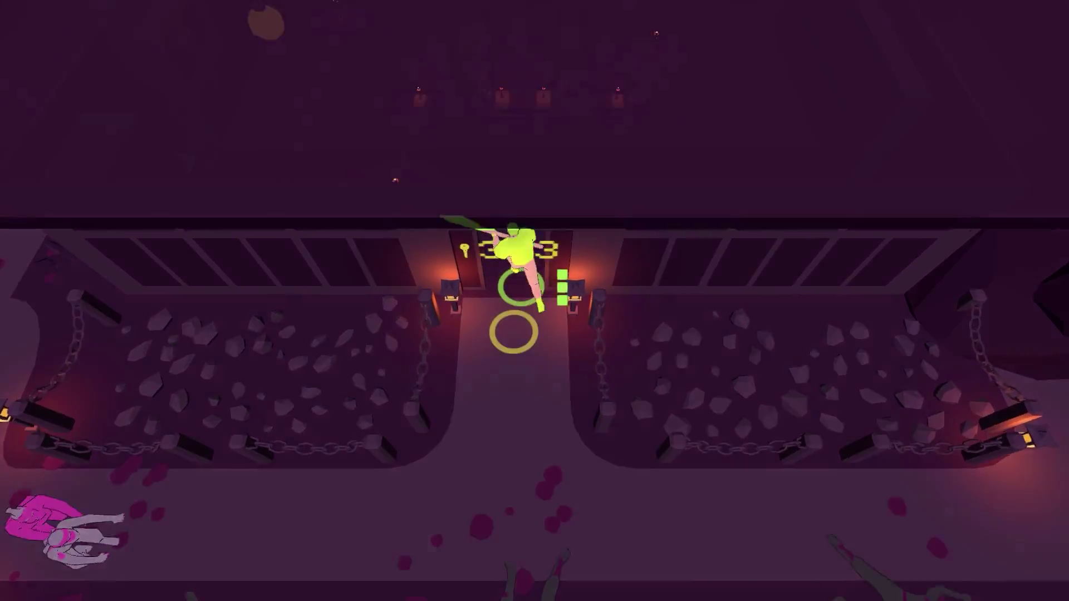
{"action": "key", "text": "d"}
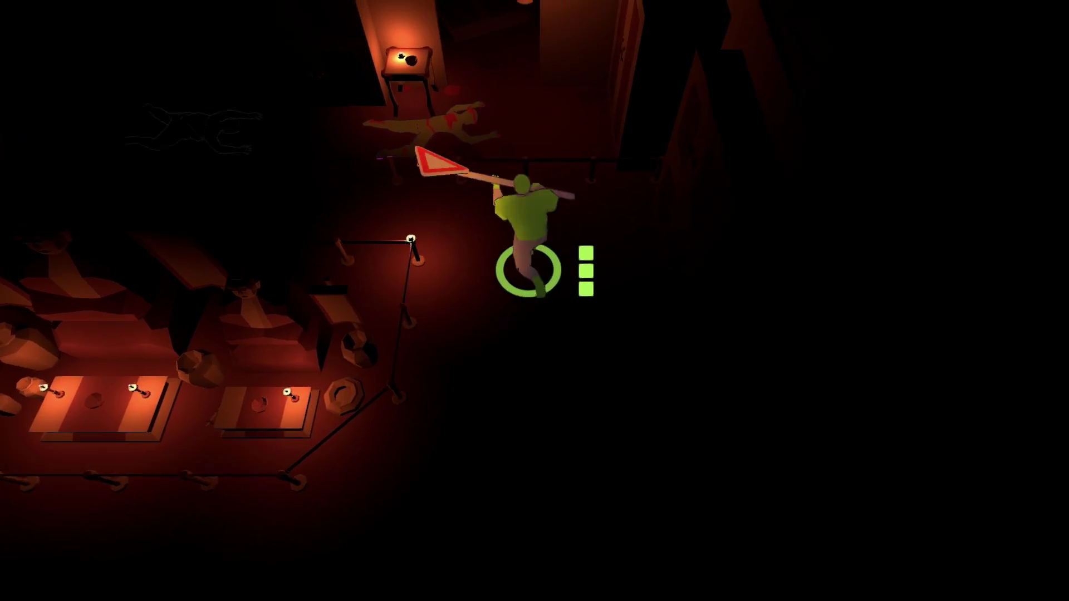
{"action": "key", "text": "w"}
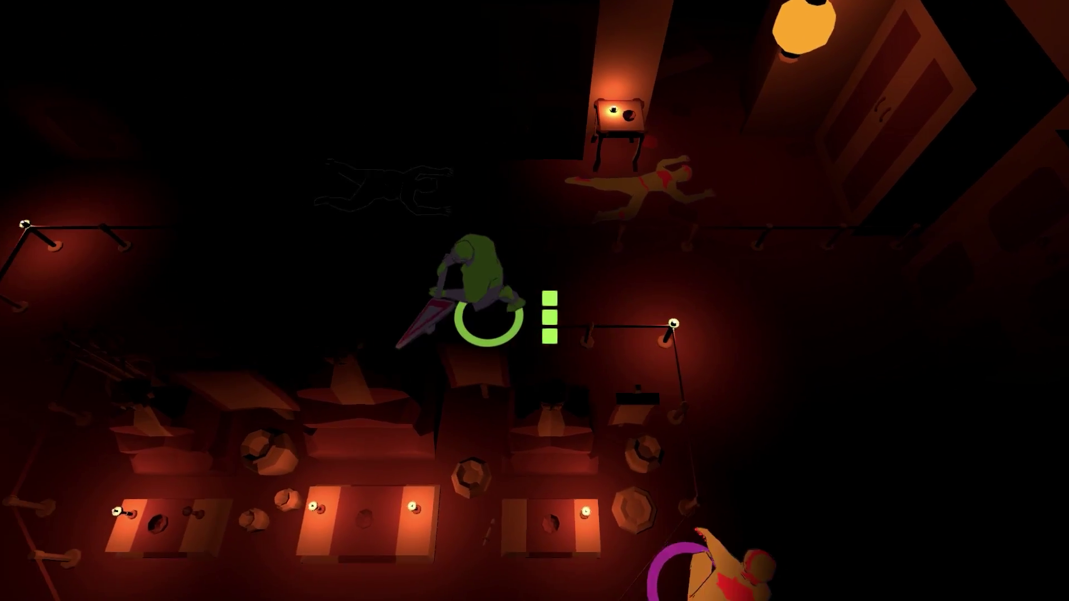
{"action": "key", "text": "w"}
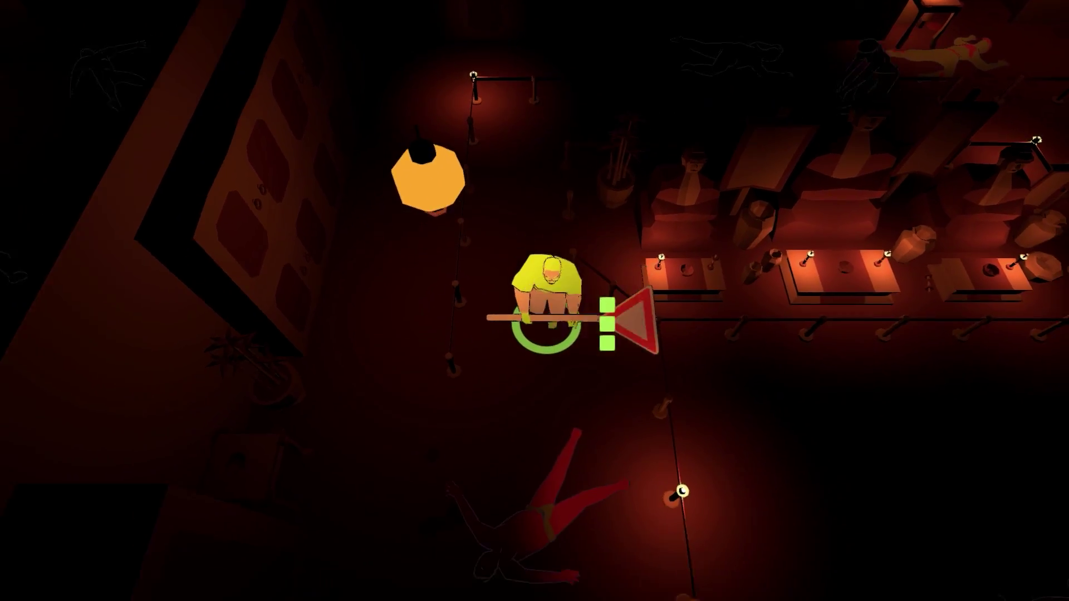
{"action": "key", "text": "w"}
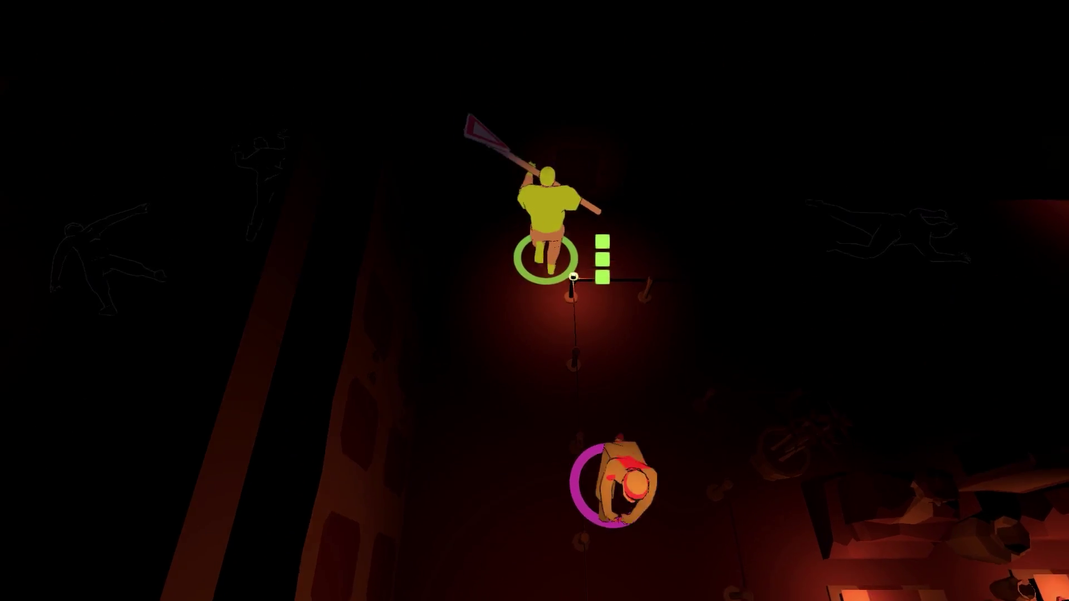
{"action": "key", "text": "w"}
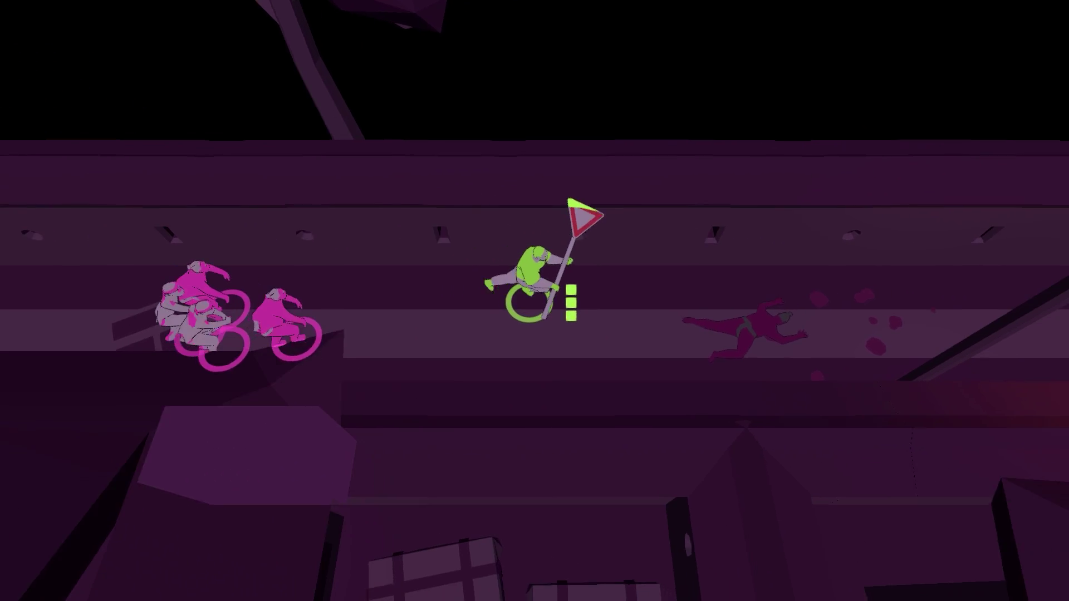
Run down the corridor past the barrels, killing a zombie, and grab the key in the small room.
{"action": "key", "text": "d"}
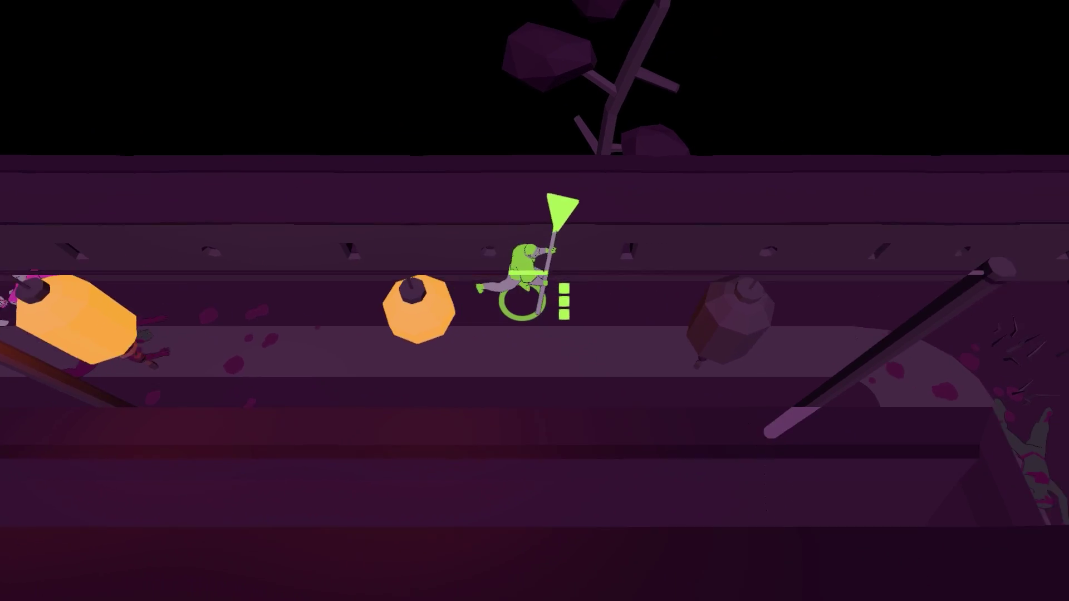
{"action": "key", "text": "s"}
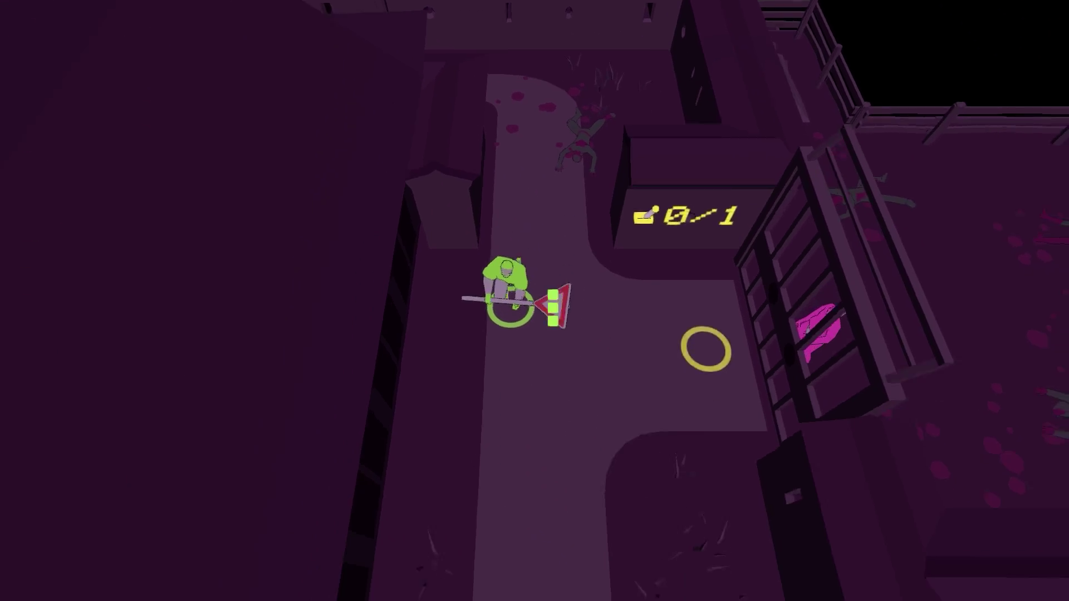
{"action": "key", "text": "s"}
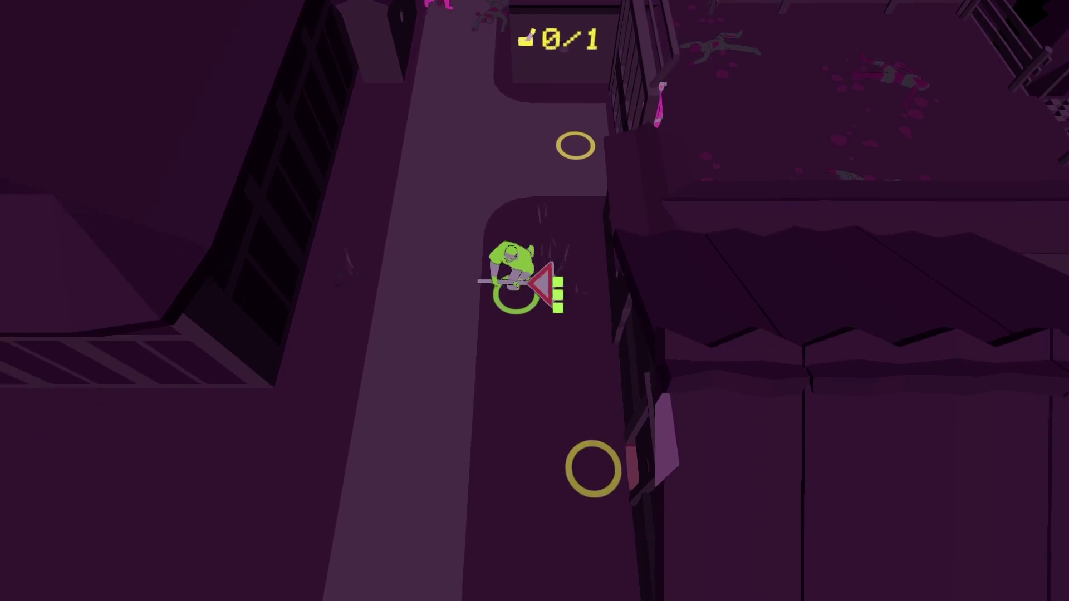
{"action": "key", "text": "w"}
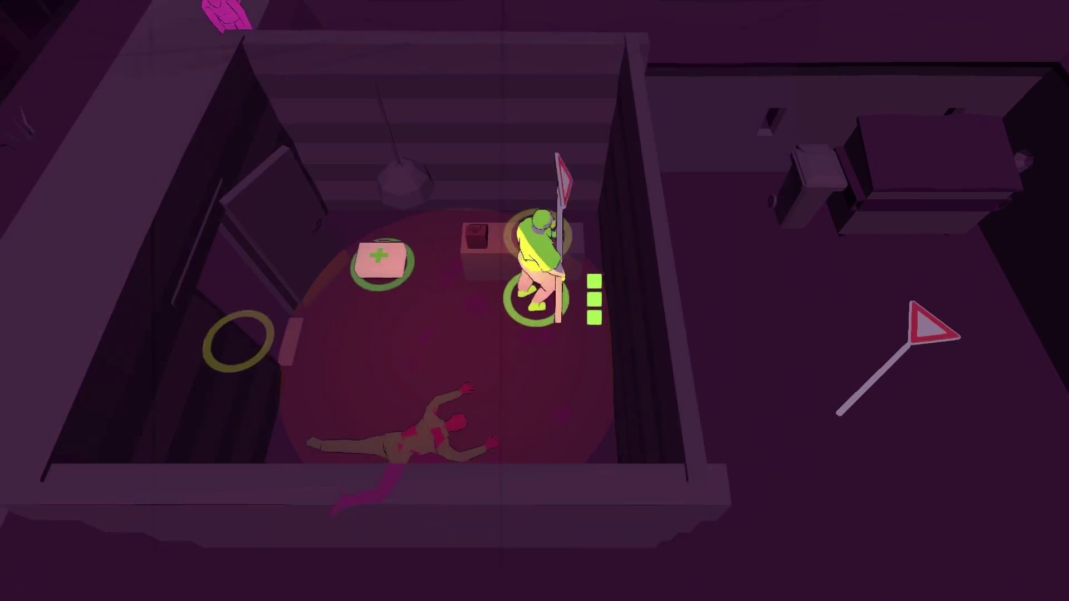
Flee the magenta zombie crowd through the yard and down the alley.
{"action": "key", "text": "s"}
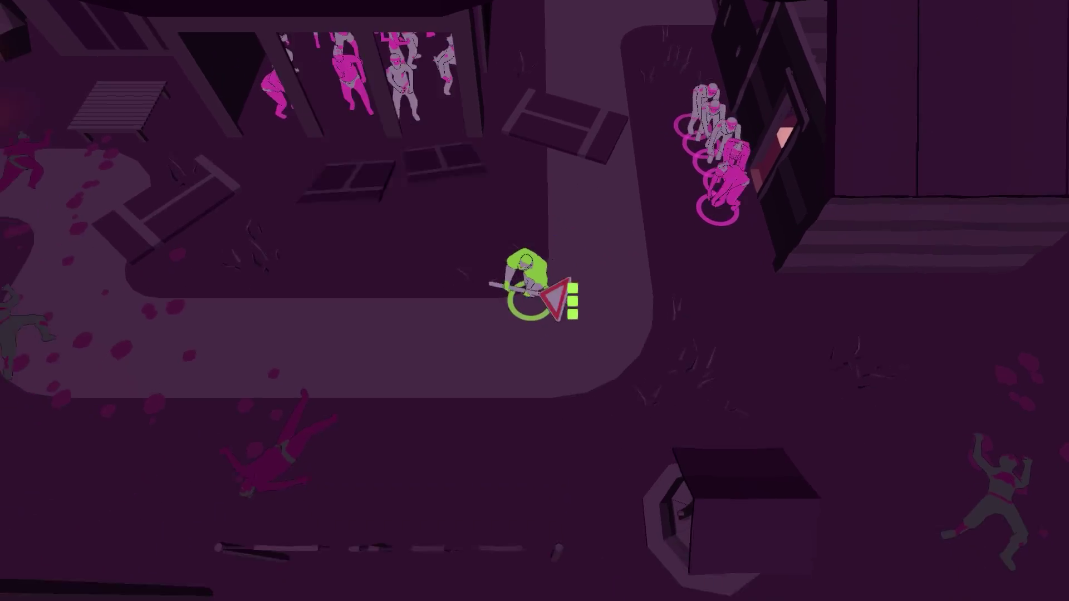
{"action": "key", "text": "s"}
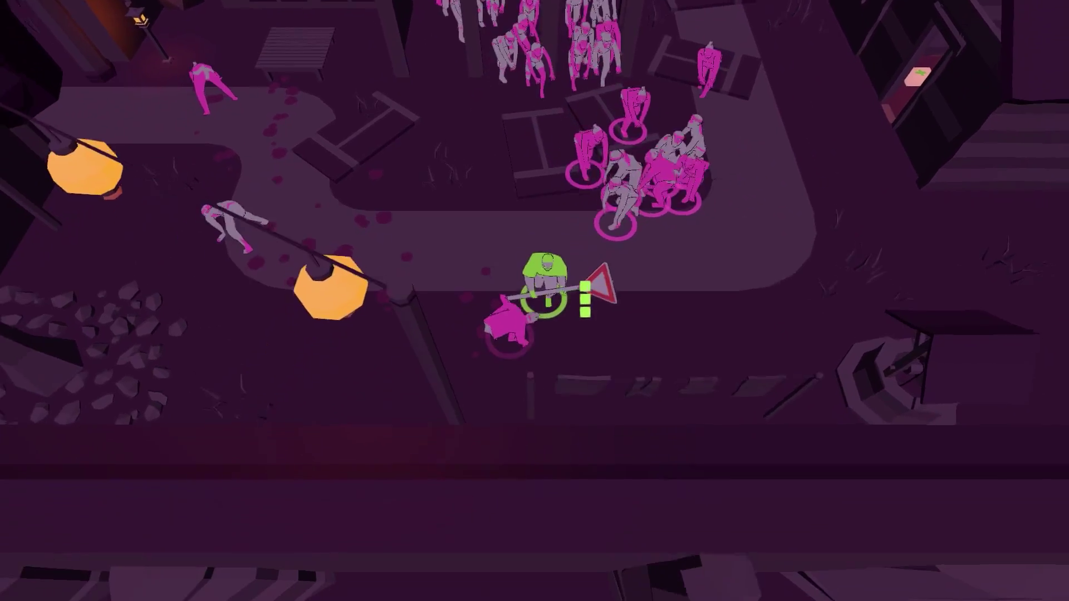
{"action": "key", "text": "w"}
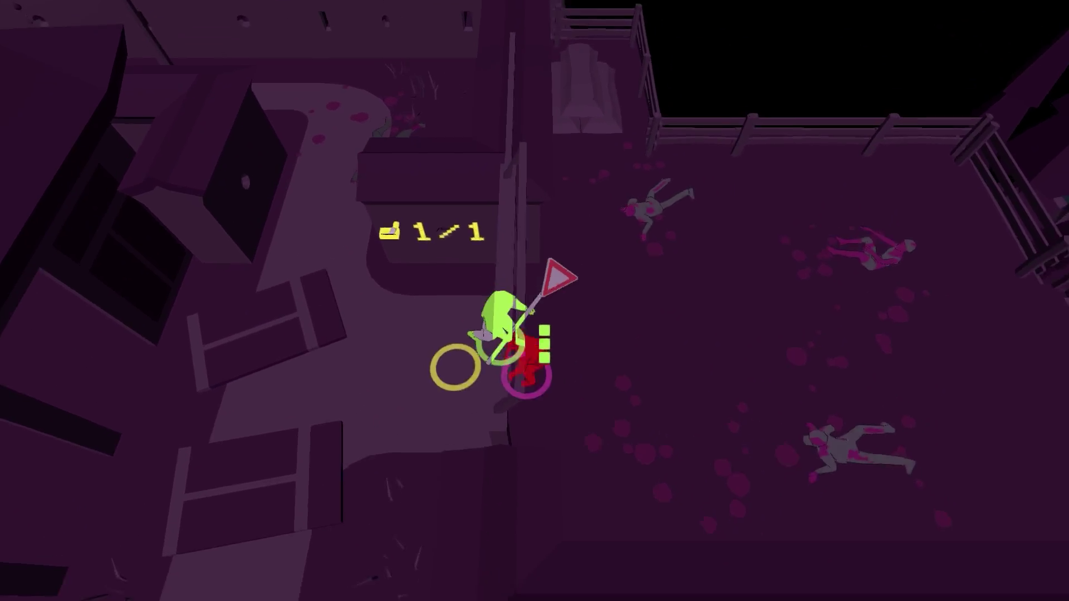
{"action": "key", "text": "w"}
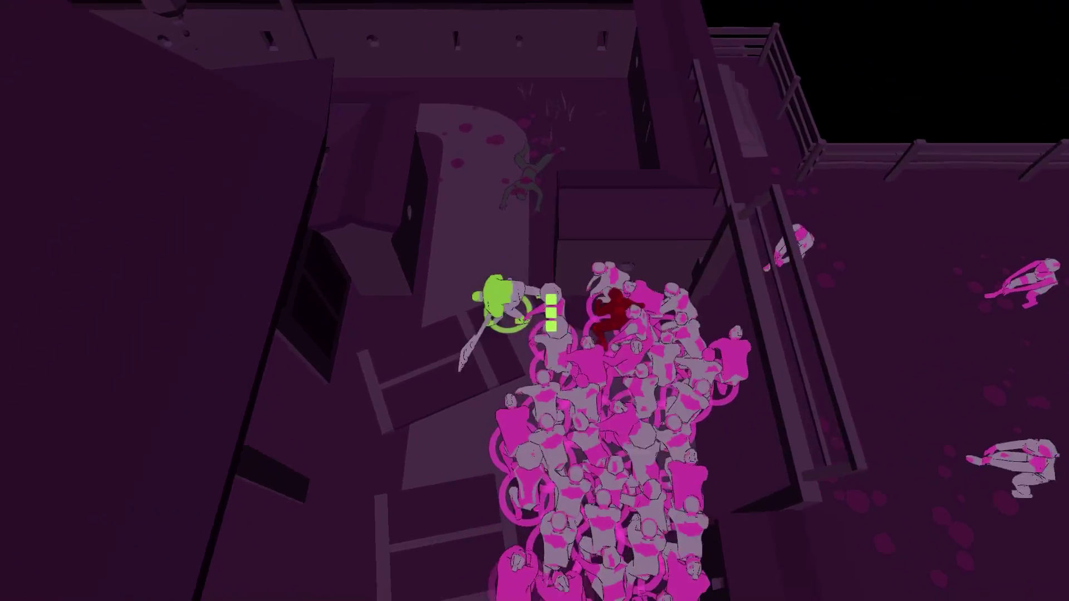
{"action": "key", "text": "w"}
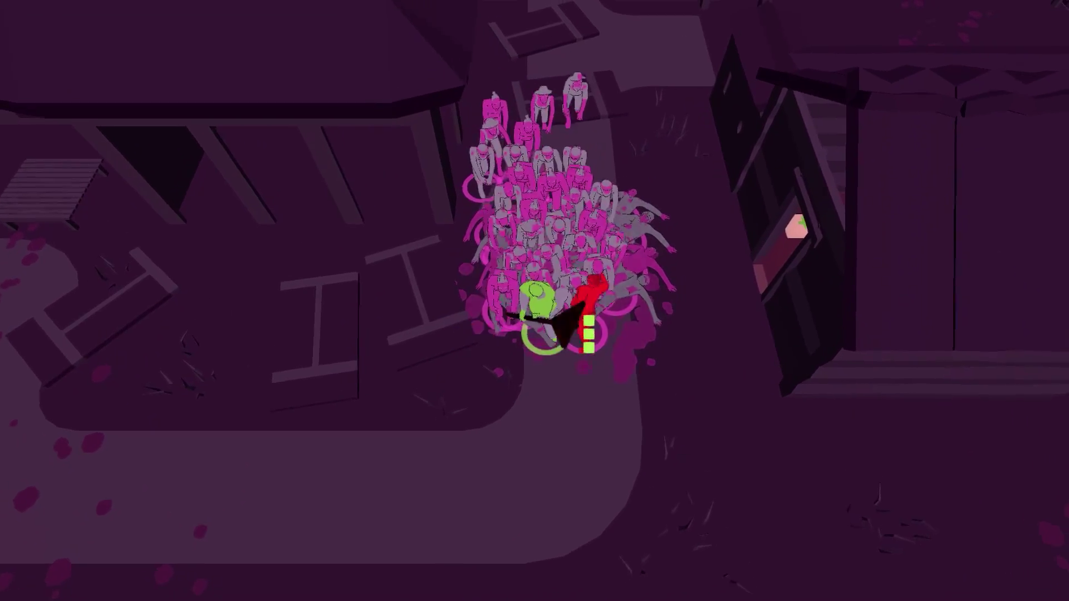
{"action": "key", "text": "w"}
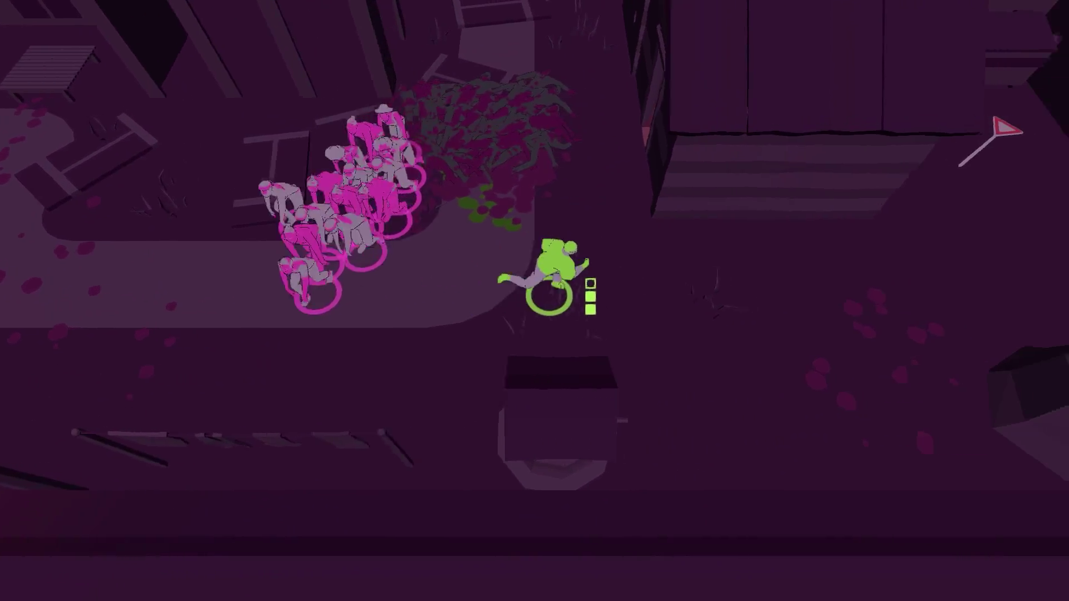
Grab the road sign, slip past the crowd, cross the bridge and knock down the pink zombies.
{"action": "key", "text": "w"}
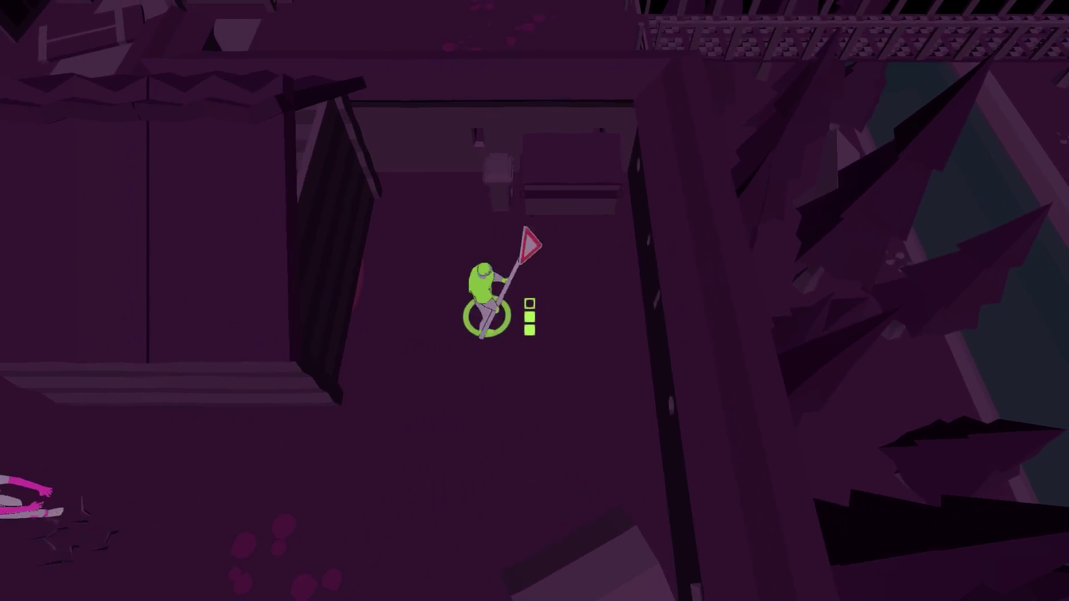
{"action": "key", "text": "w"}
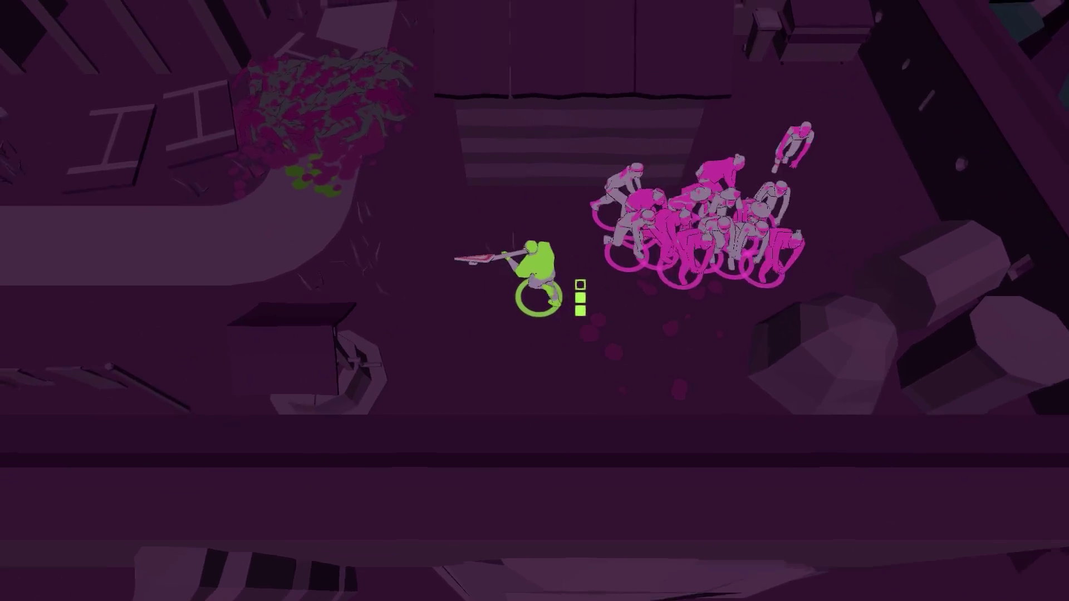
{"action": "key", "text": "w"}
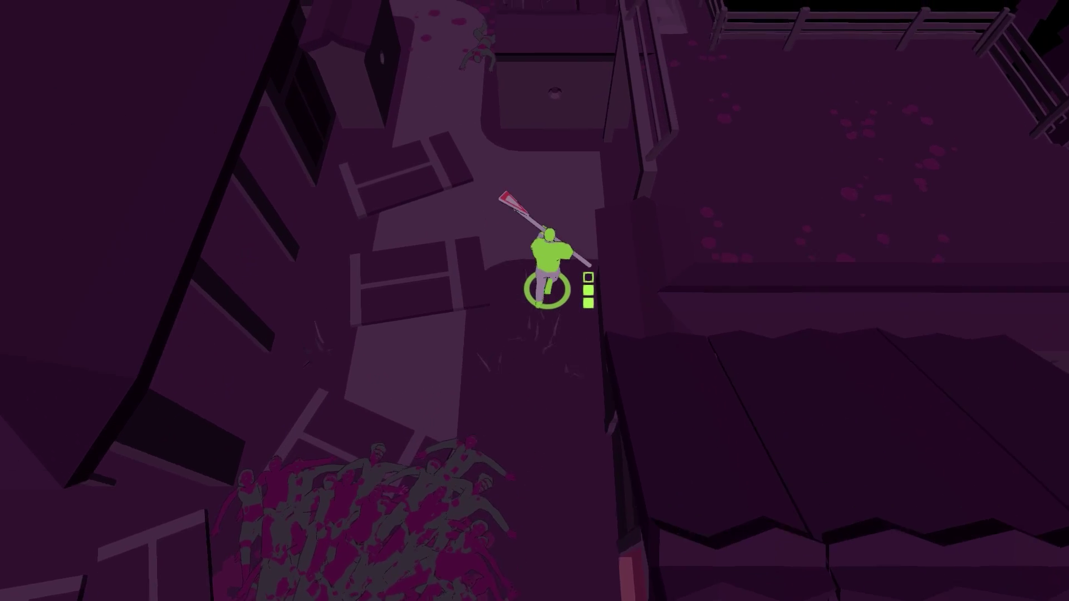
{"action": "key", "text": "w"}
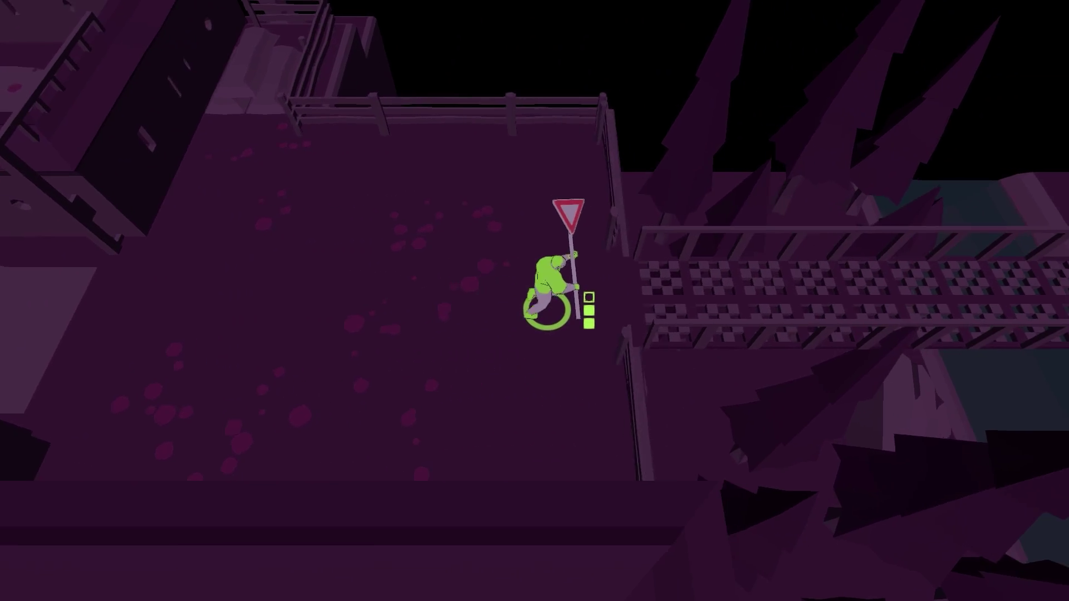
{"action": "key", "text": "w"}
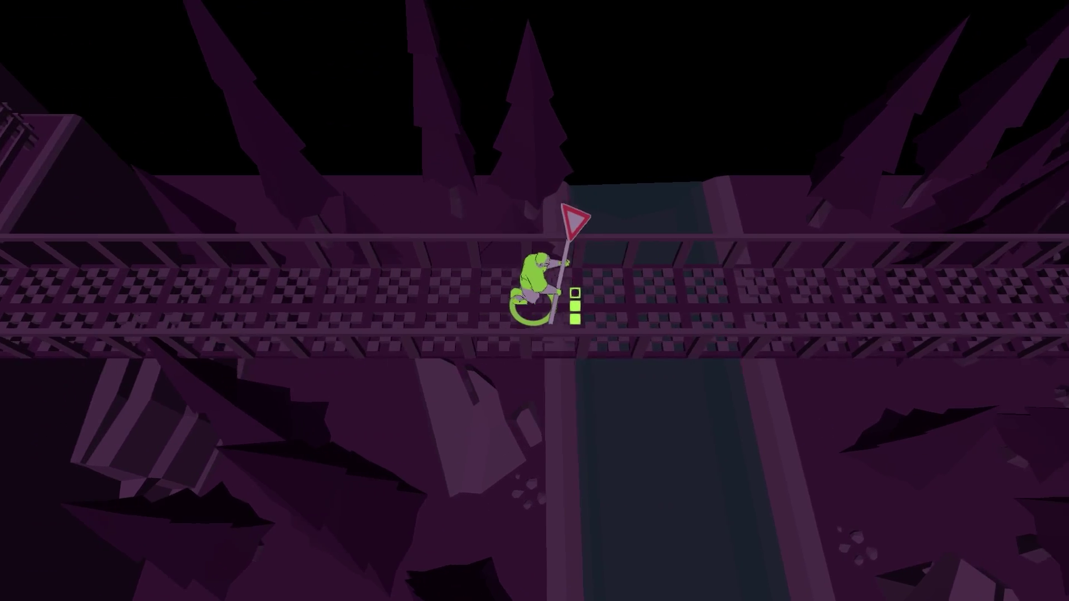
{"action": "key", "text": "w"}
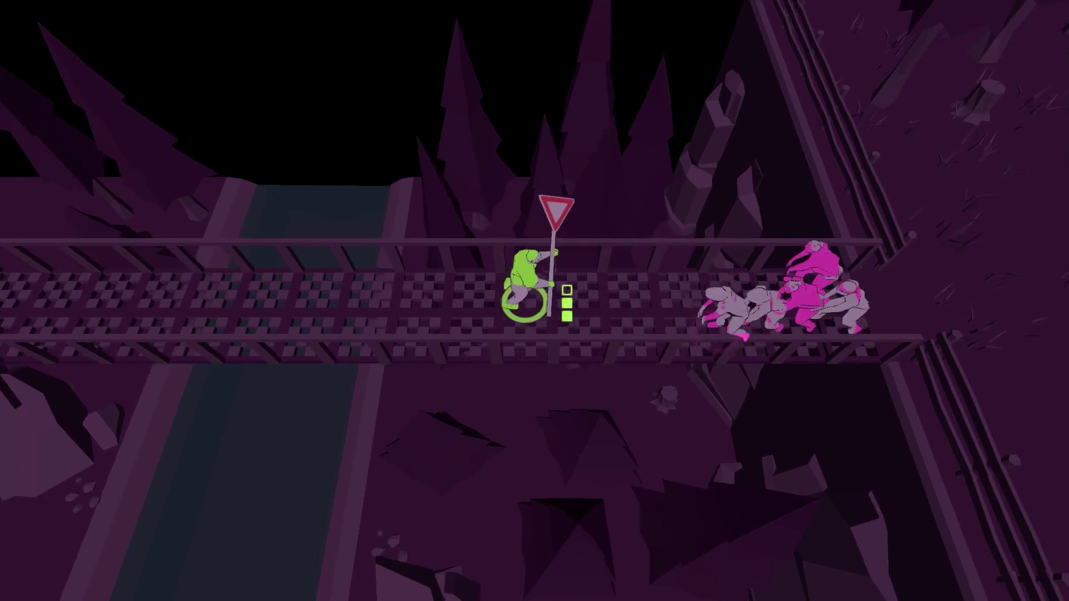
{"action": "key", "text": "space"}
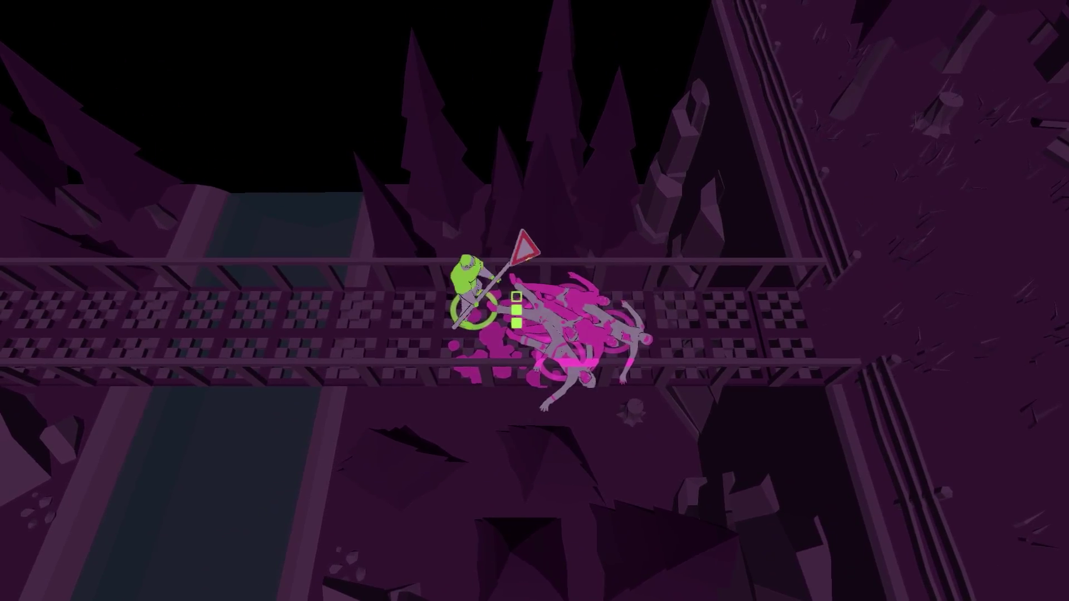
Step off the bridge and reach the cabin steps ahead of the zombies.
{"action": "key", "text": "d"}
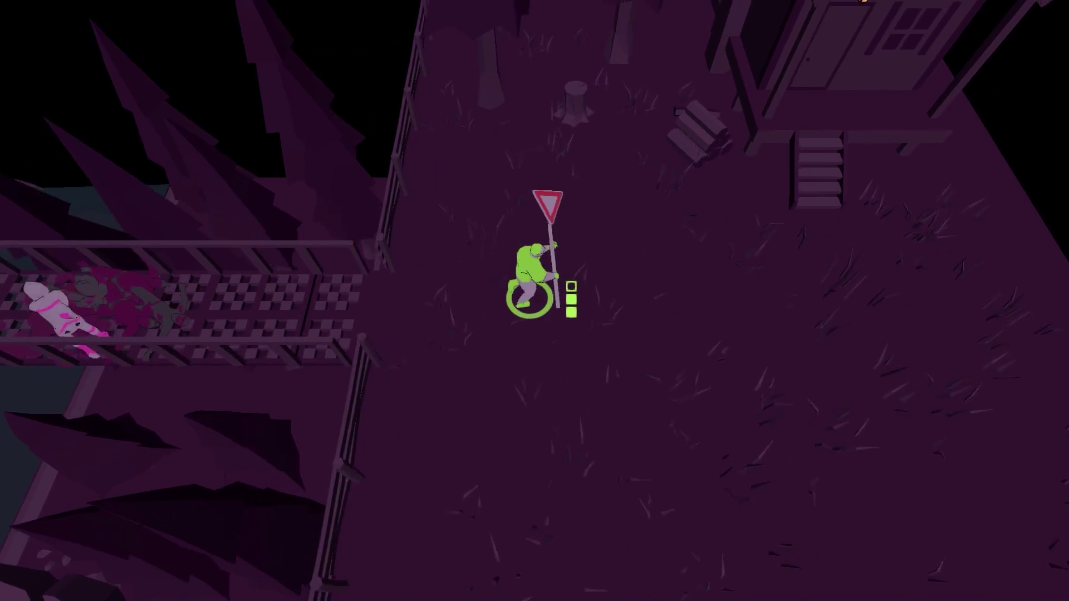
{"action": "key", "text": "w"}
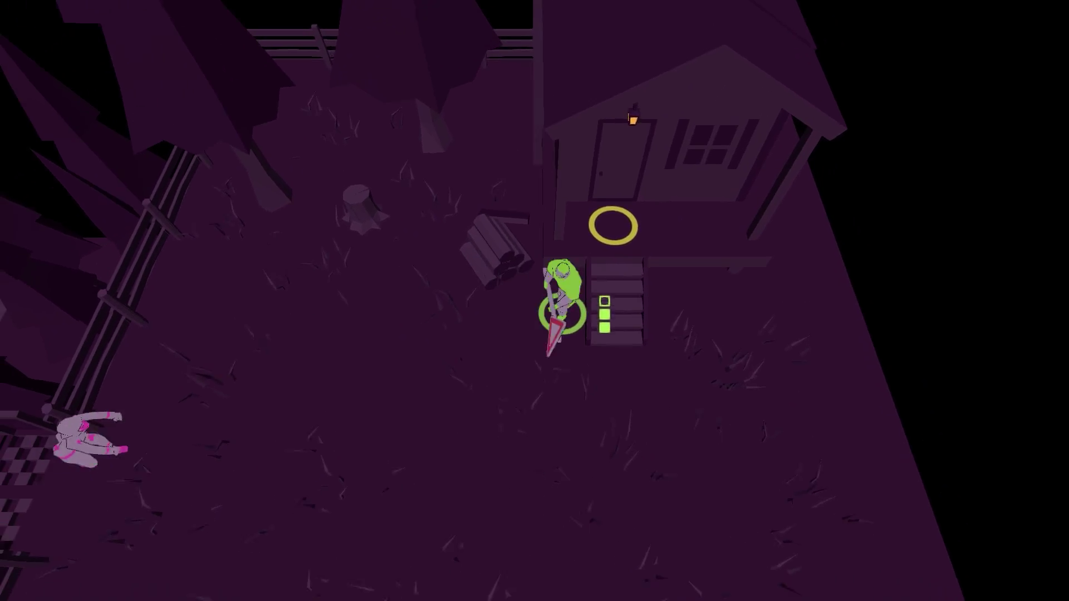
{"action": "key", "text": "s"}
{"action": "key", "text": "s"}
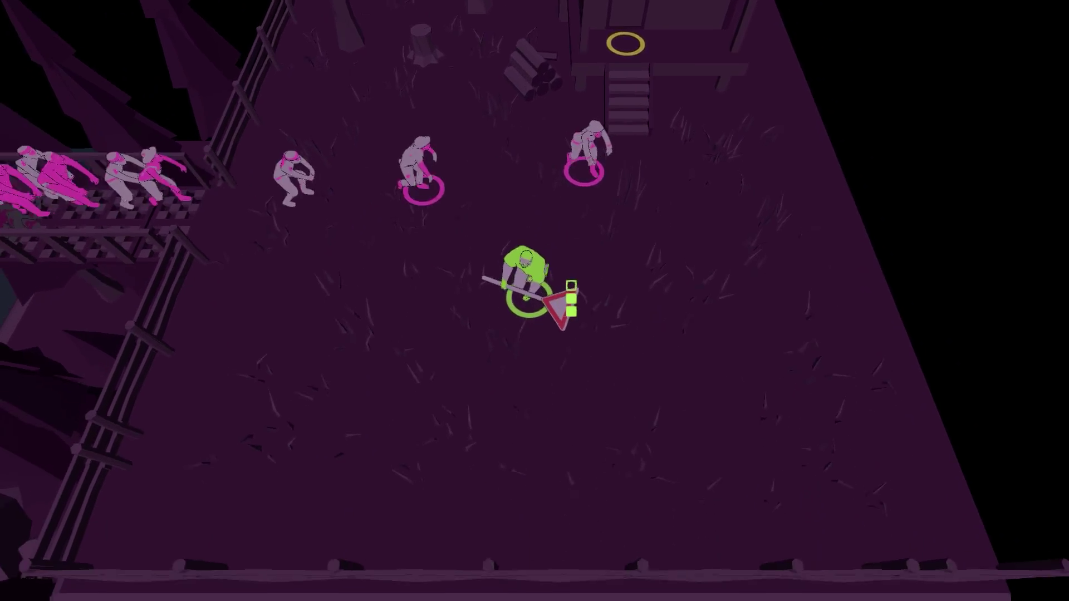
{"action": "key", "text": "w"}
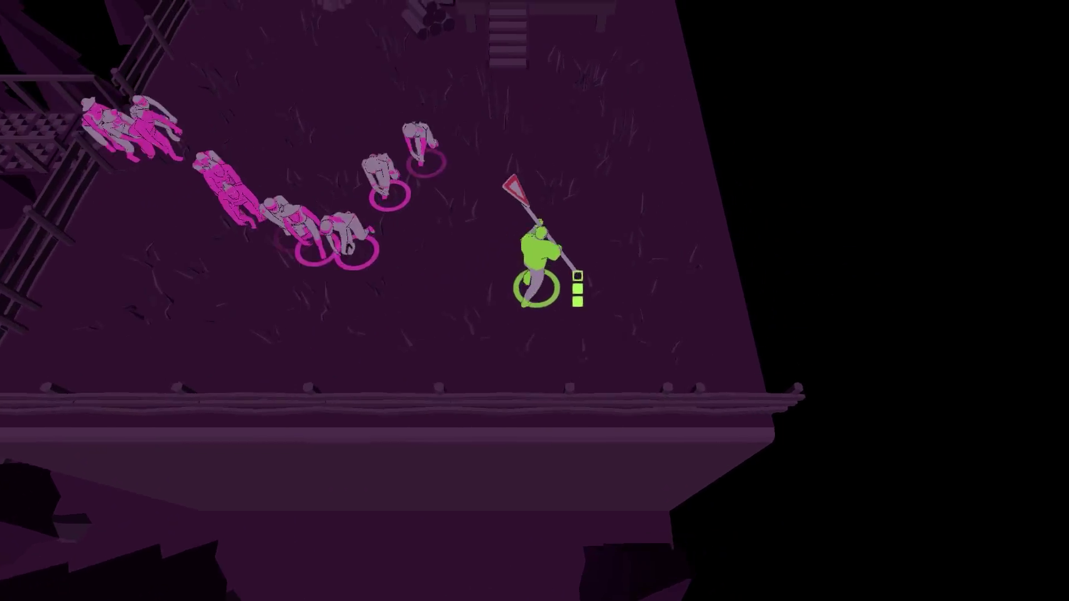
Enter the cabin to start level 6/8 Cable Car, then fight zombies down the steps.
{"action": "key", "text": "w"}
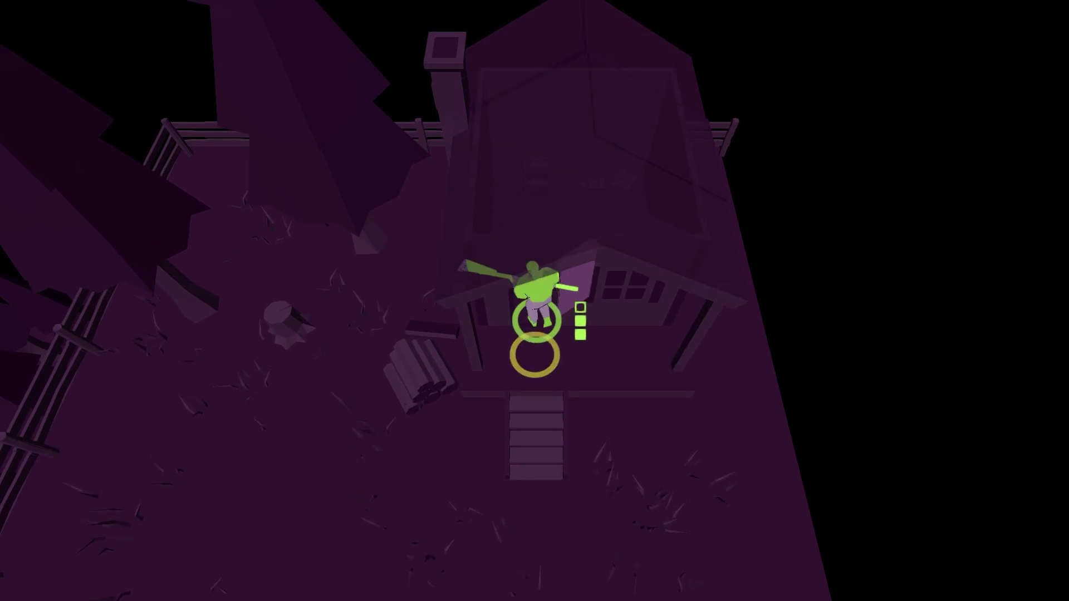
{"action": "key", "text": "w"}
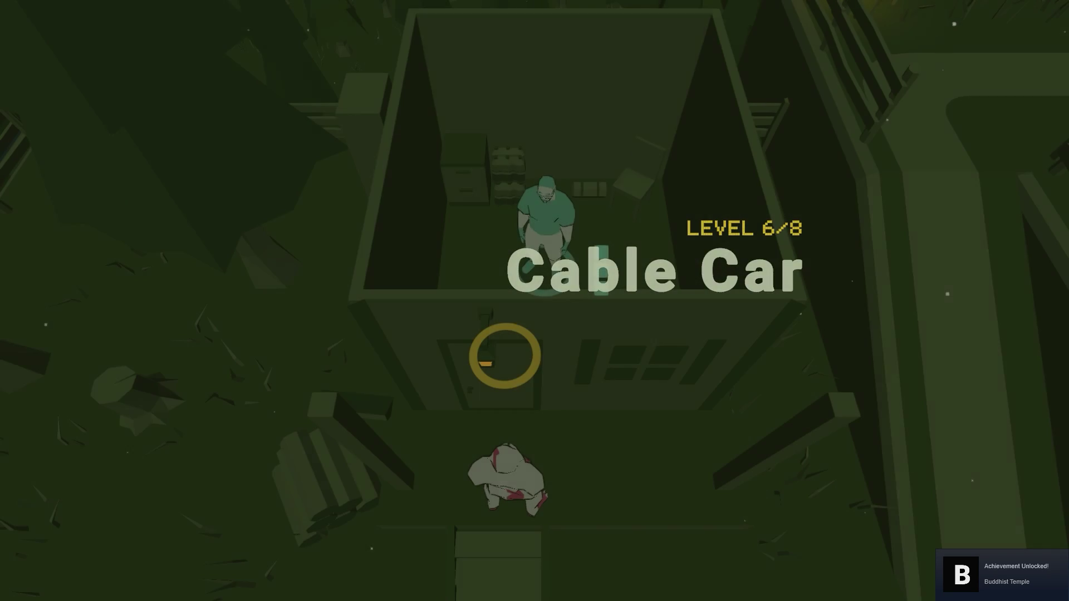
{"action": "key", "text": "w"}
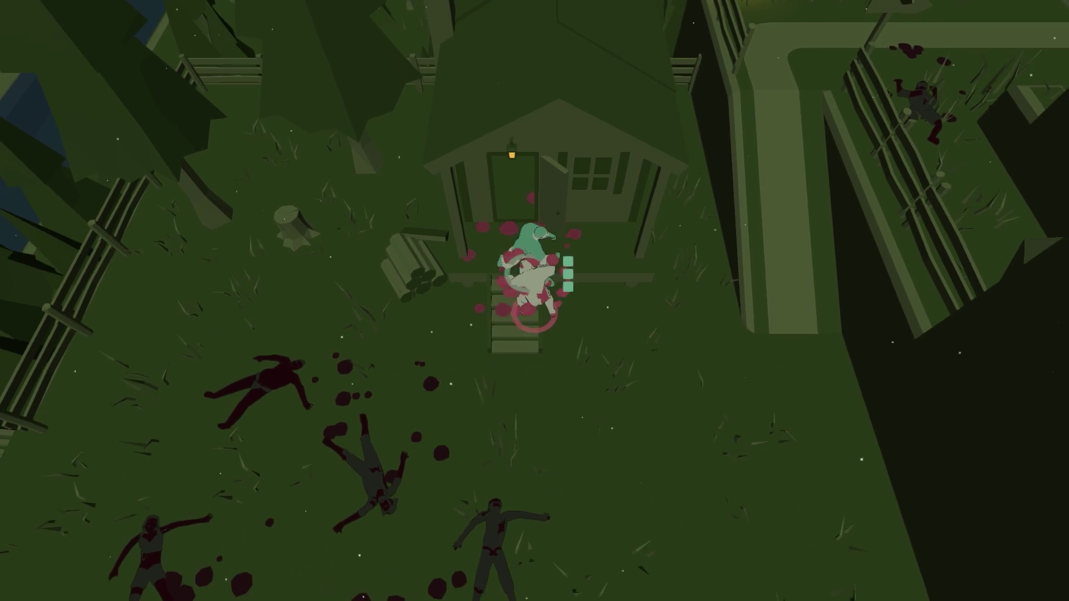
{"action": "key", "text": "s"}
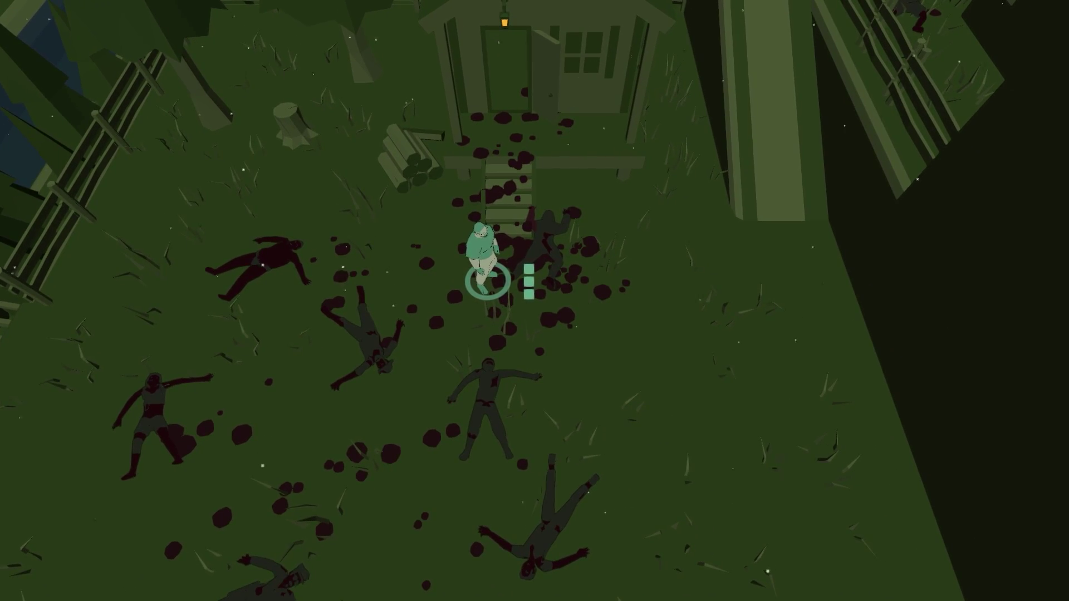
Walk from the cabin steps along the path to the fence corner.
{"action": "key", "text": "a"}
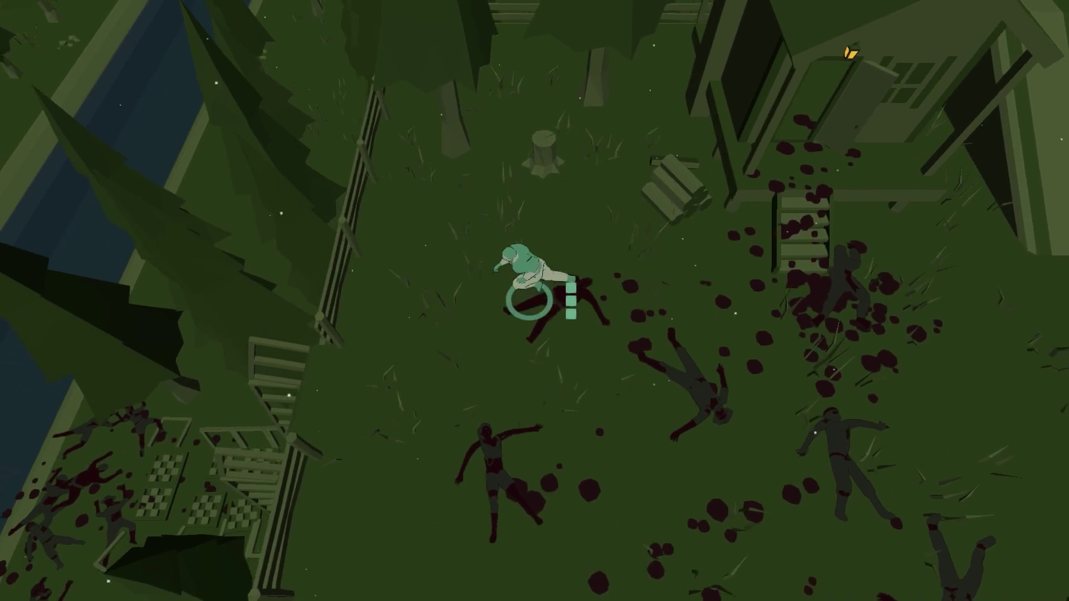
{"action": "key", "text": "s"}
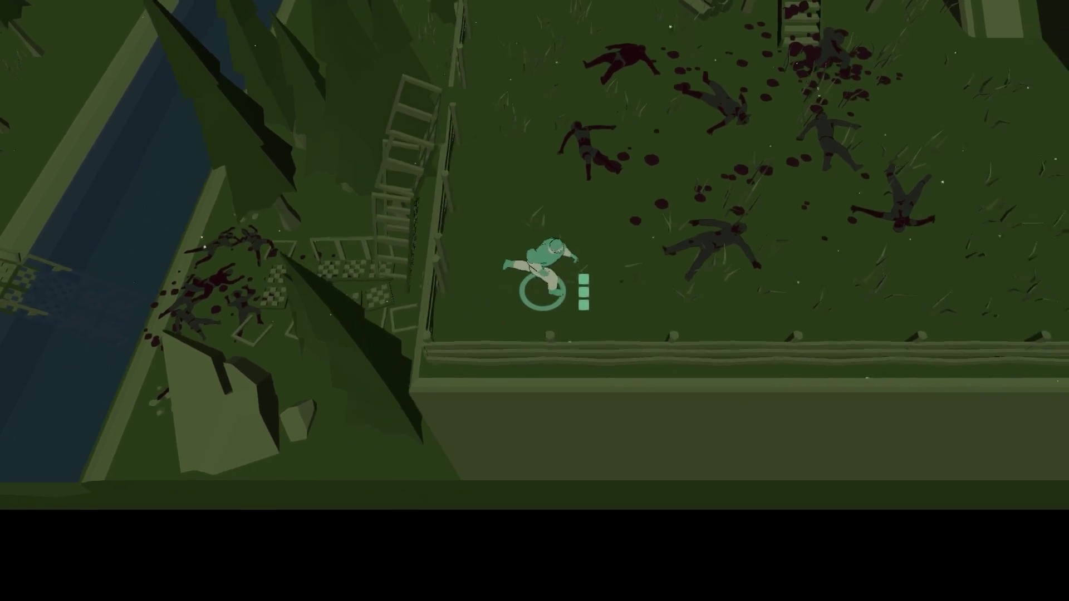
{"action": "key", "text": "w"}
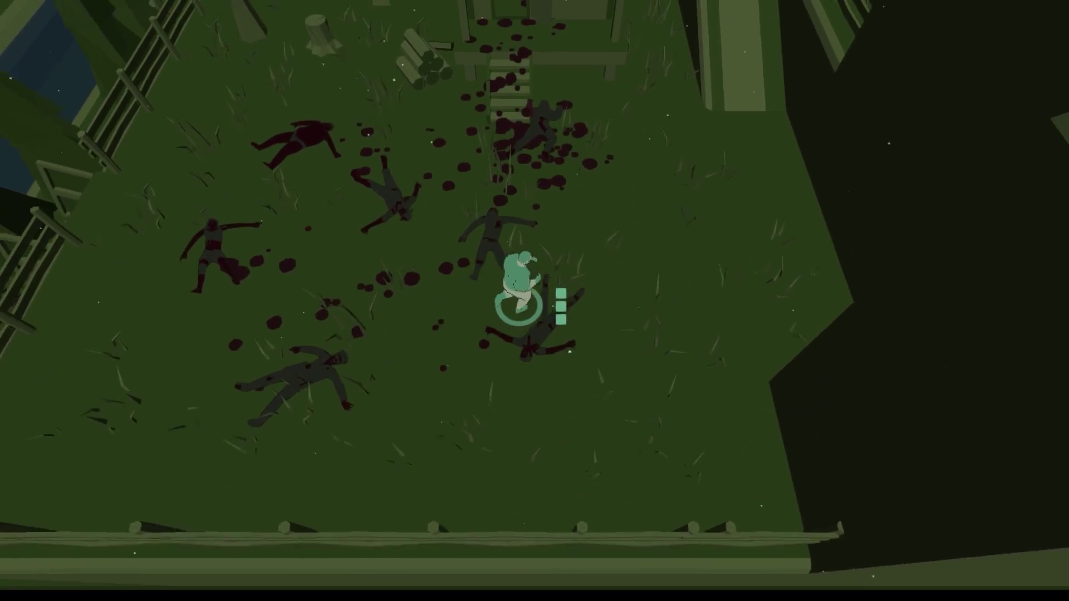
{"action": "key", "text": "w"}
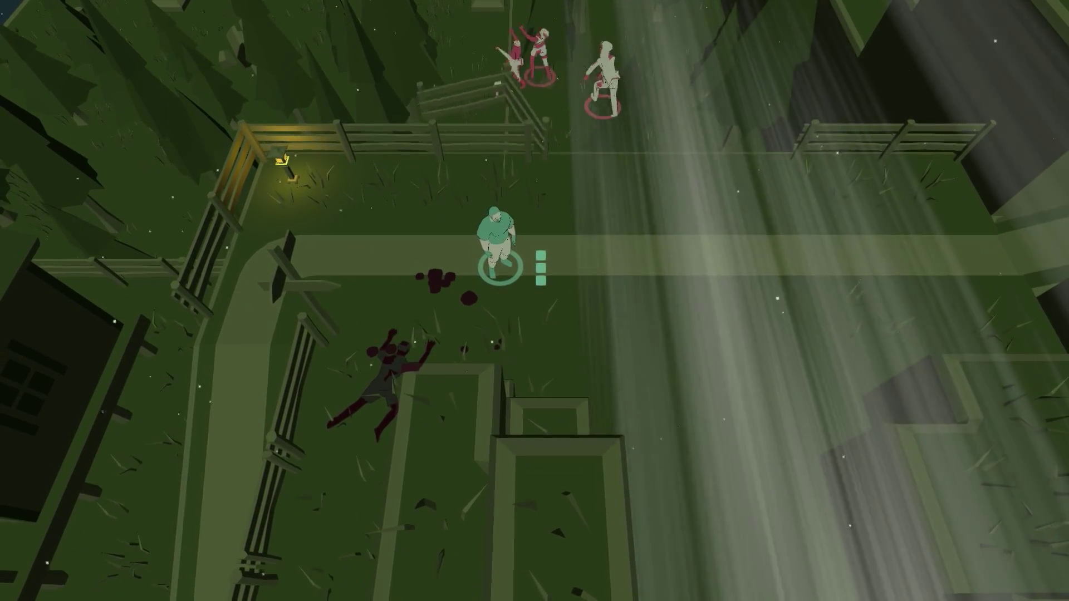
Follow the path right onto the ledge, head to the lit gate and kill the pale zombie.
{"action": "key", "text": "s"}
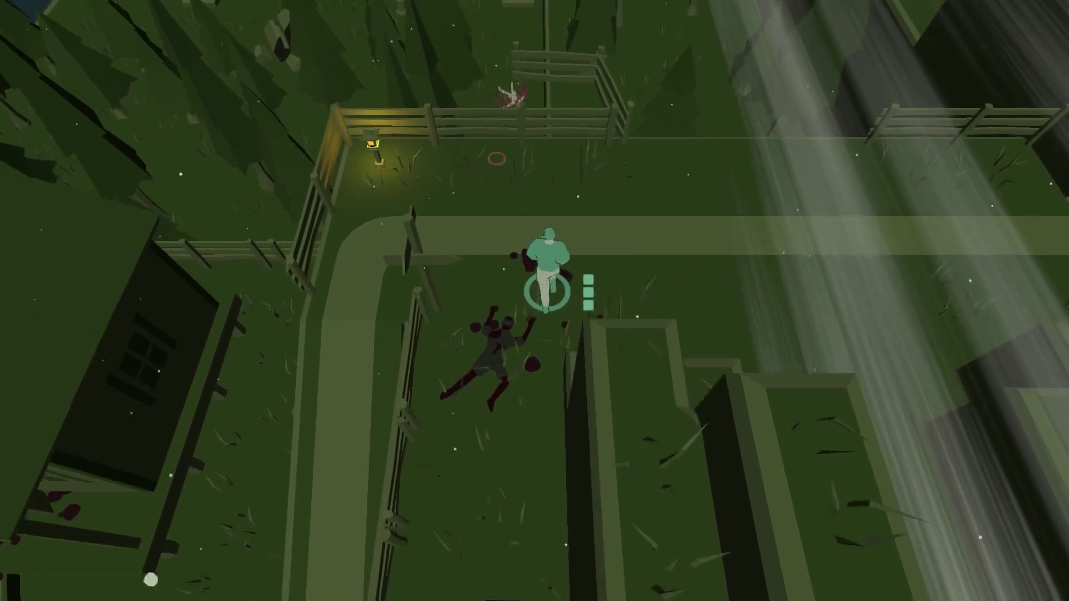
{"action": "key", "text": "d"}
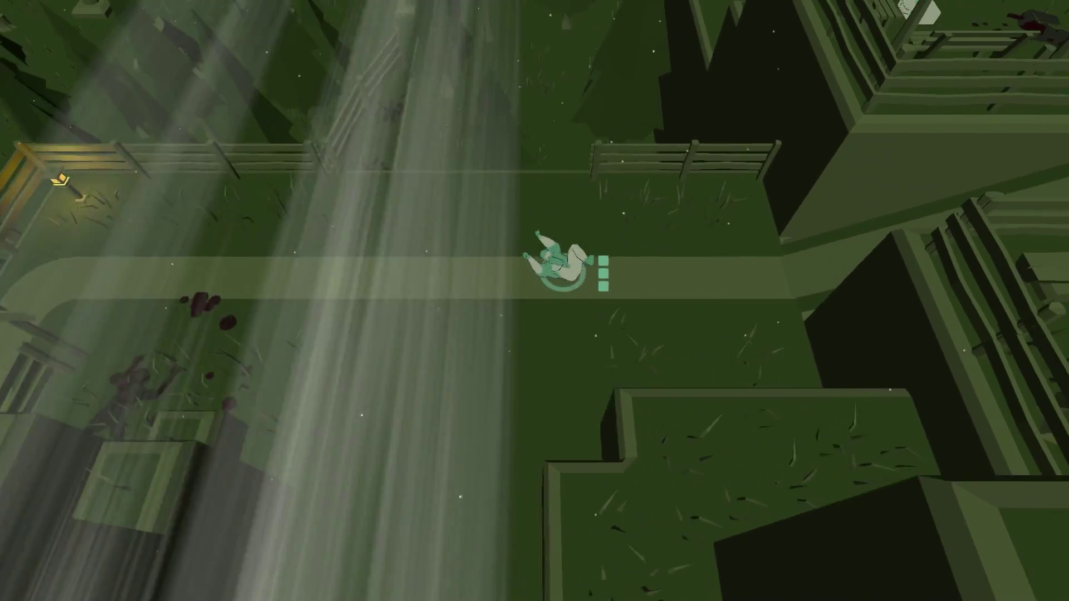
{"action": "key", "text": "d"}
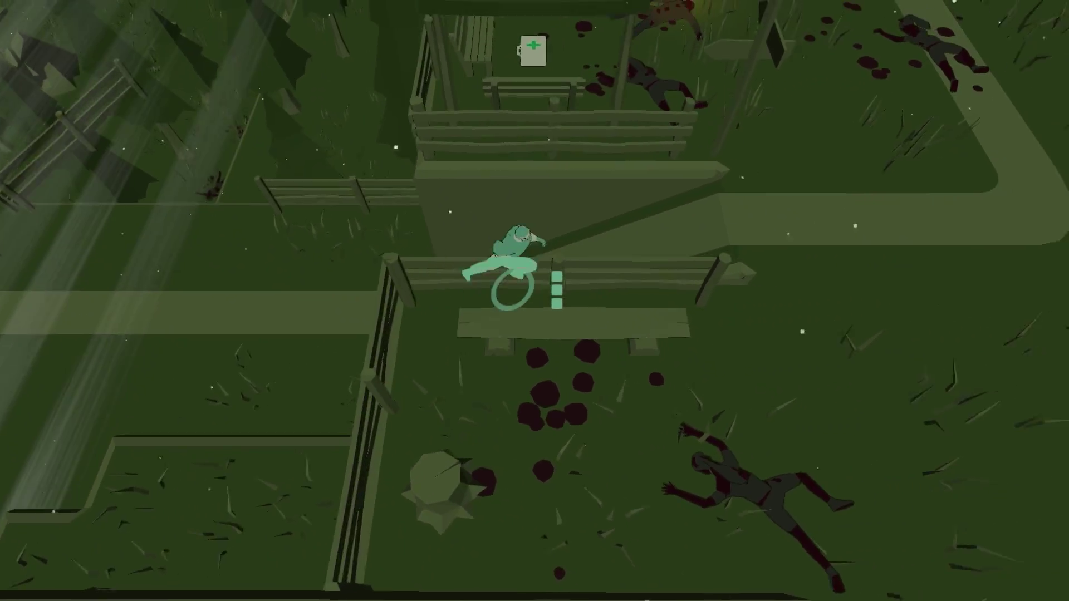
{"action": "key", "text": "w"}
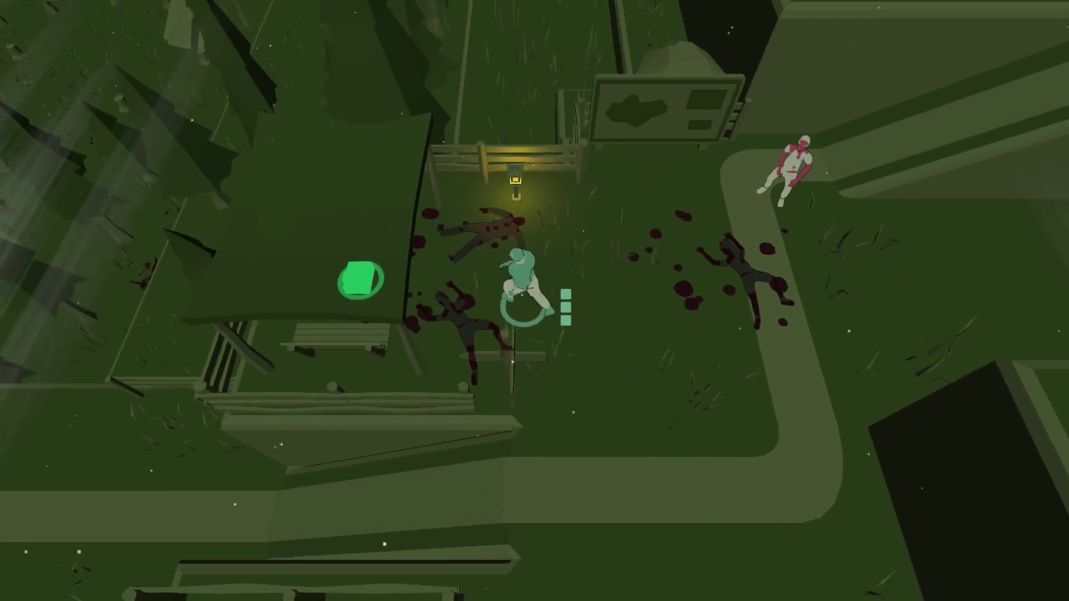
{"action": "key", "text": "d"}
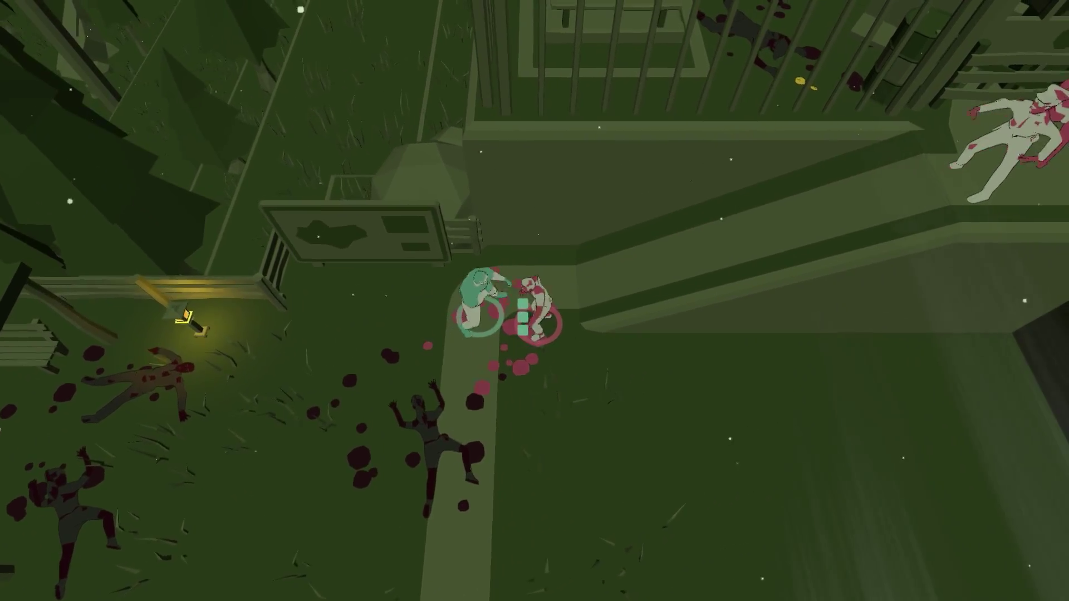
{"action": "key", "text": "a"}
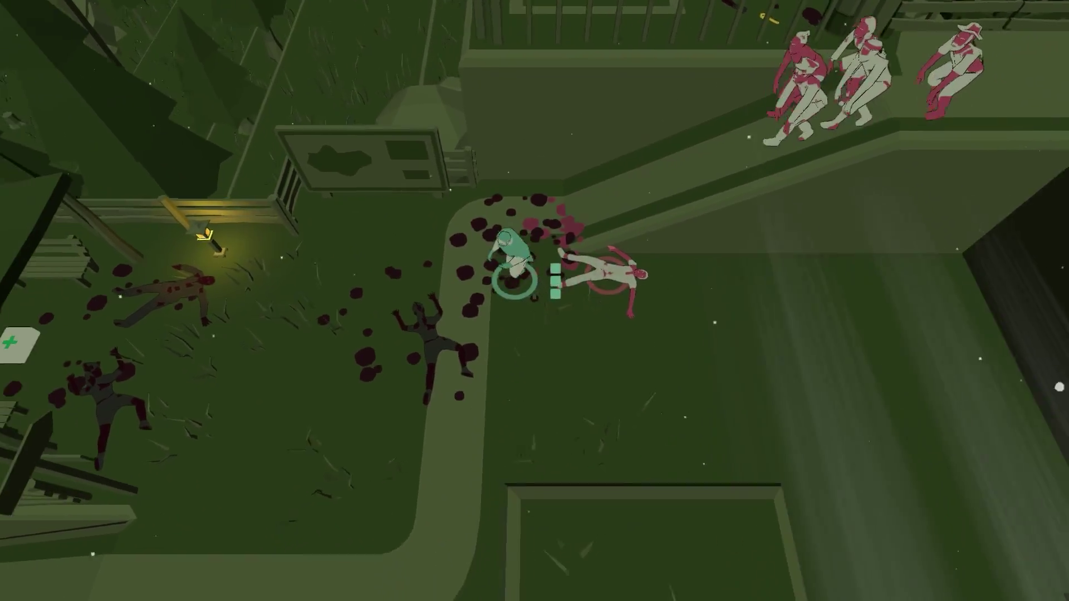
Walk back past the gate and bodies toward the lit fence corner.
{"action": "key", "text": "s"}
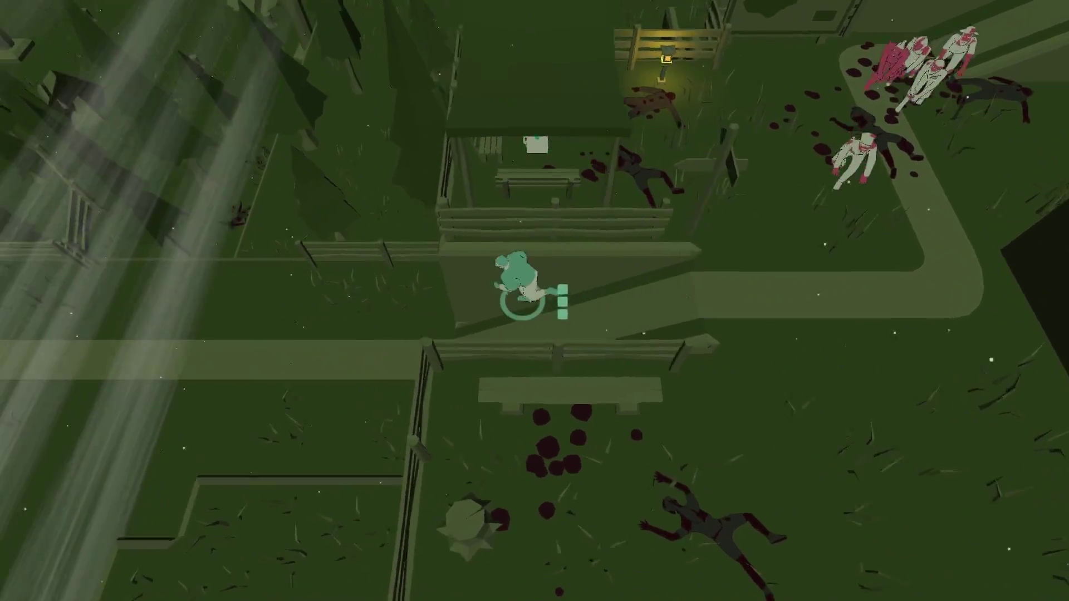
{"action": "key", "text": "a"}
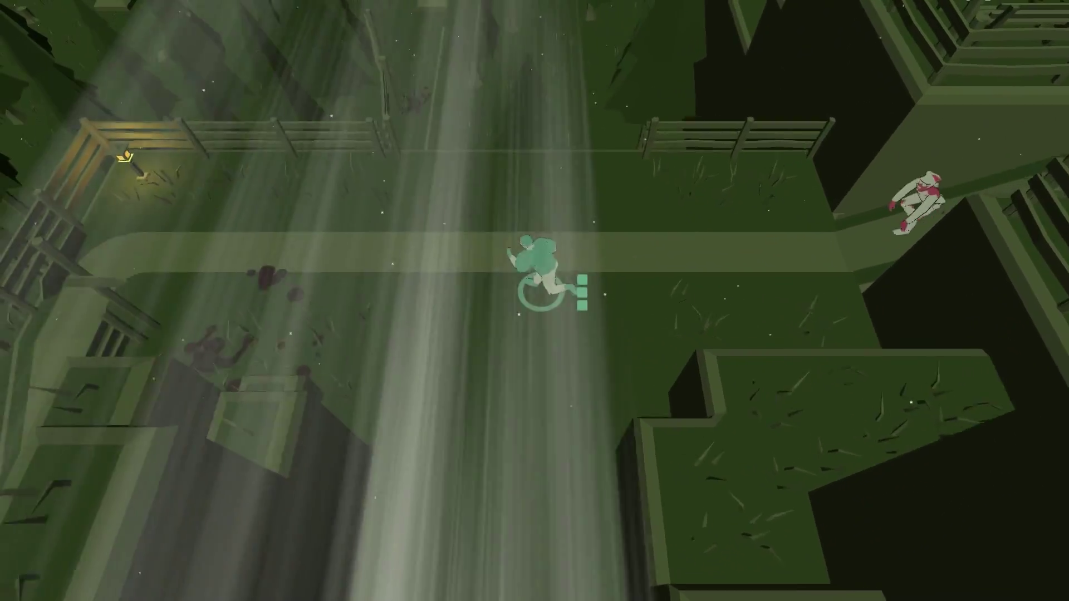
{"action": "key", "text": "s"}
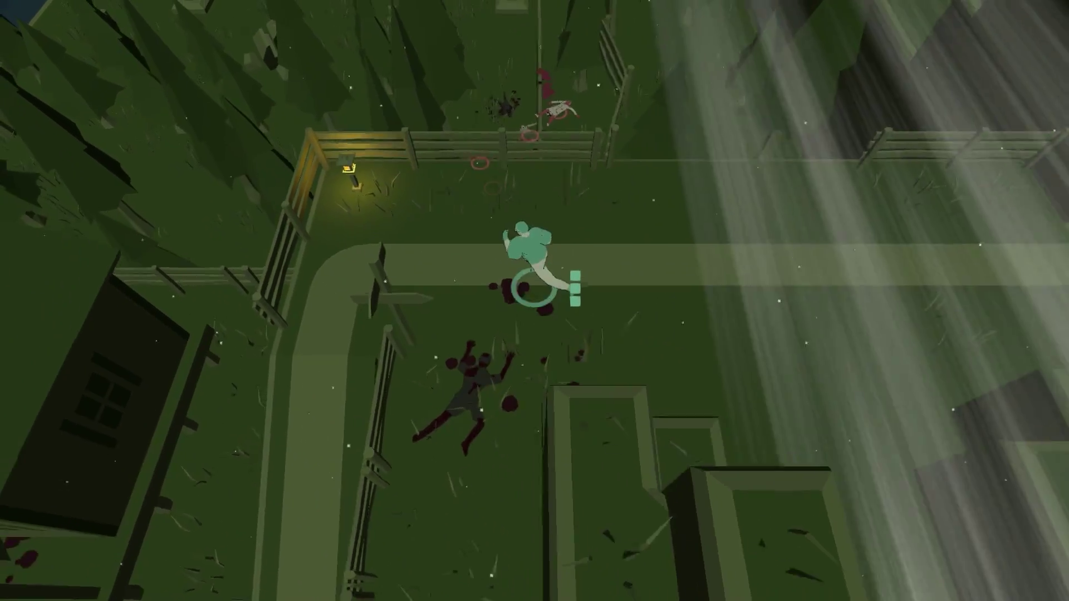
{"action": "key", "text": "w"}
Cross down-right through the fenced area, then come back left along the path.
{"action": "key", "text": "s"}
{"action": "key", "text": "d"}
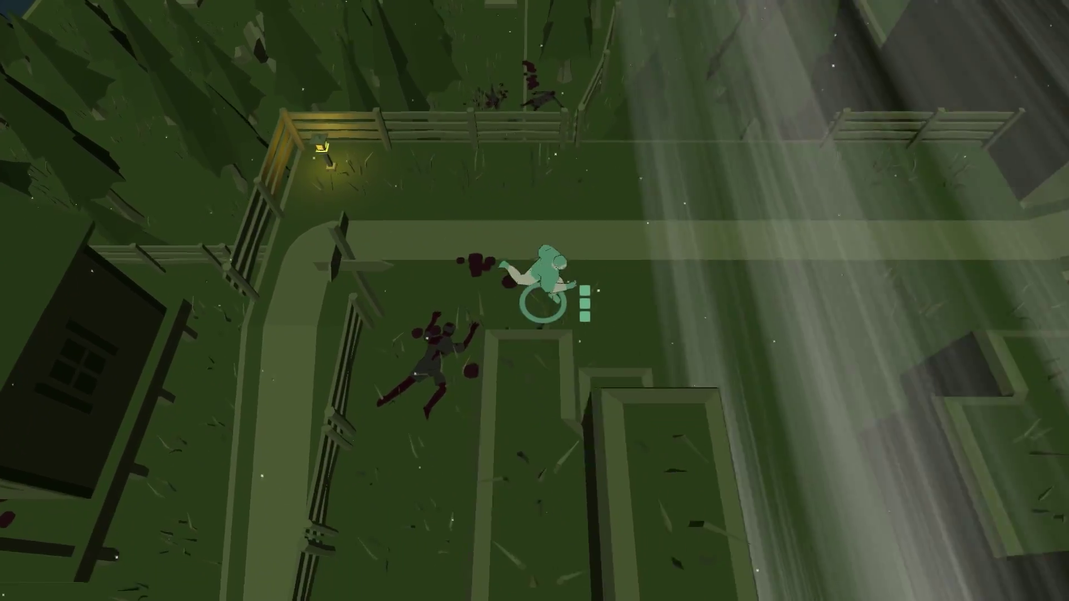
{"action": "key", "text": "d"}
{"action": "key", "text": "s"}
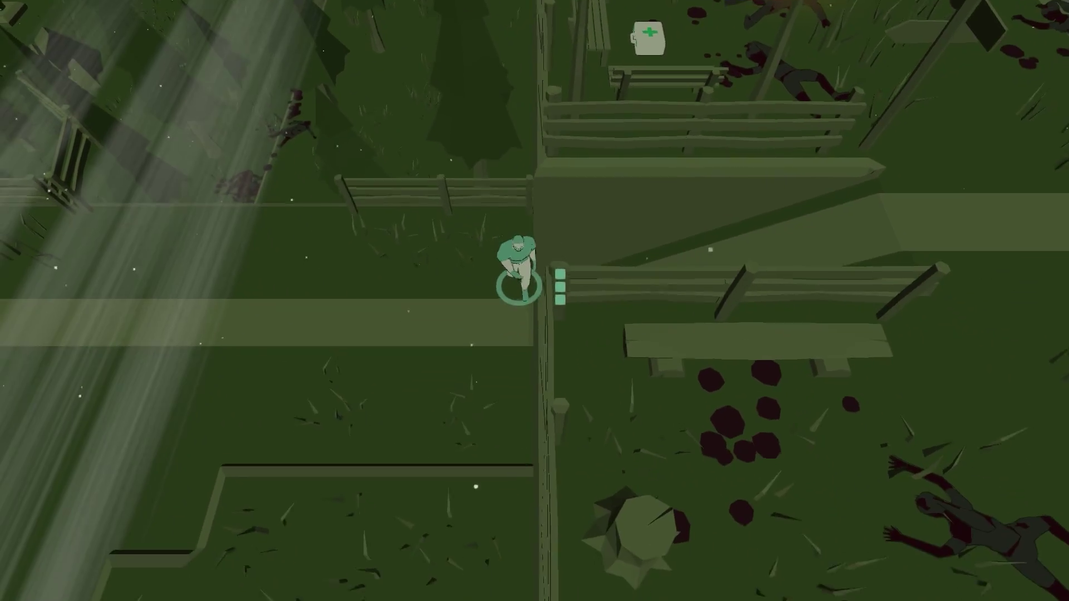
{"action": "key", "text": "w"}
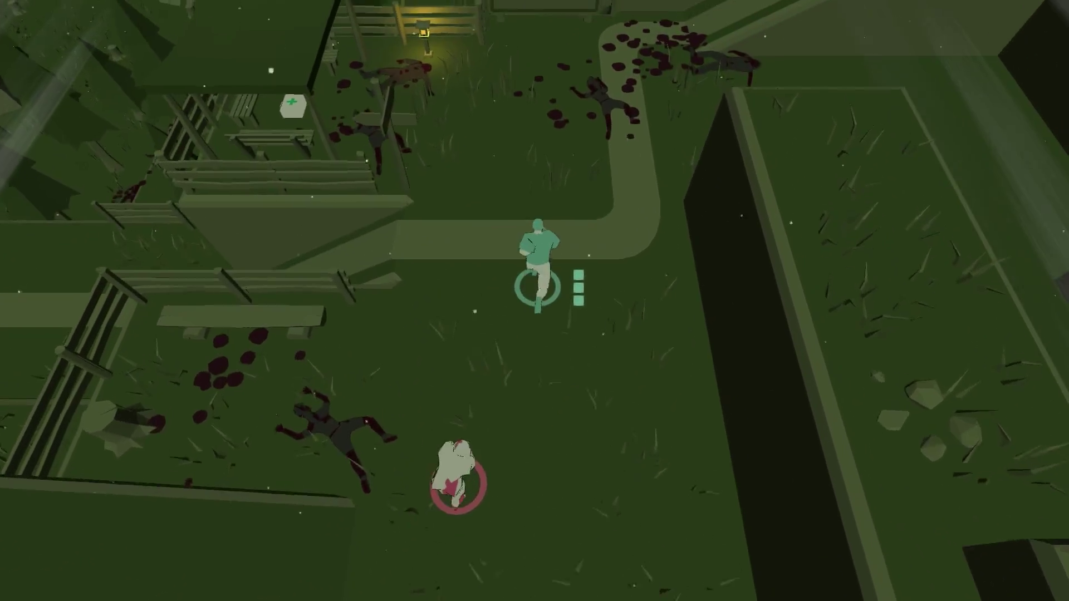
{"action": "key", "text": "a"}
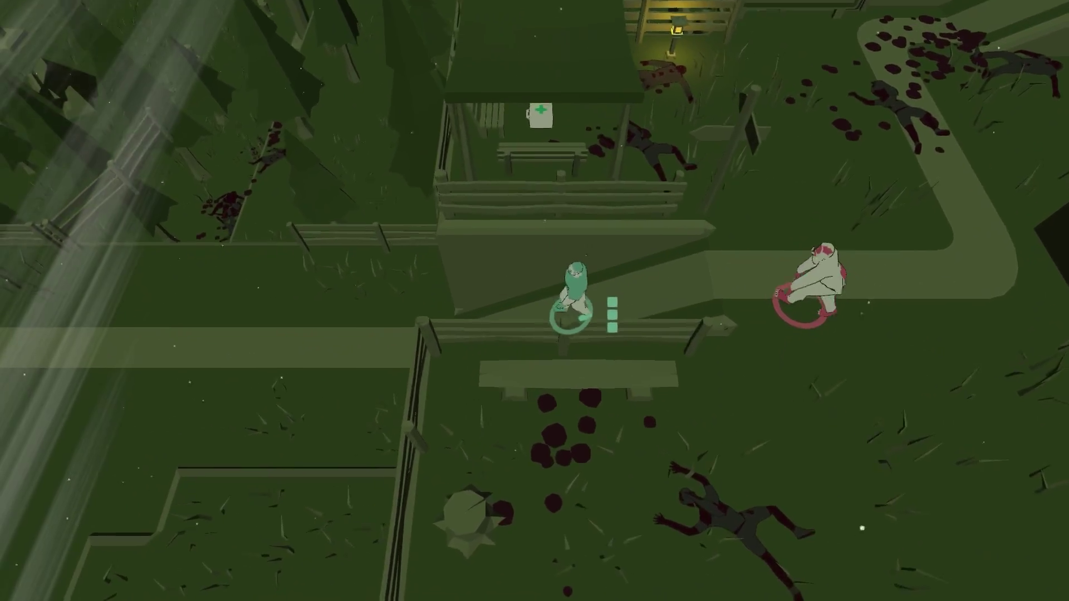
{"action": "key", "text": "a"}
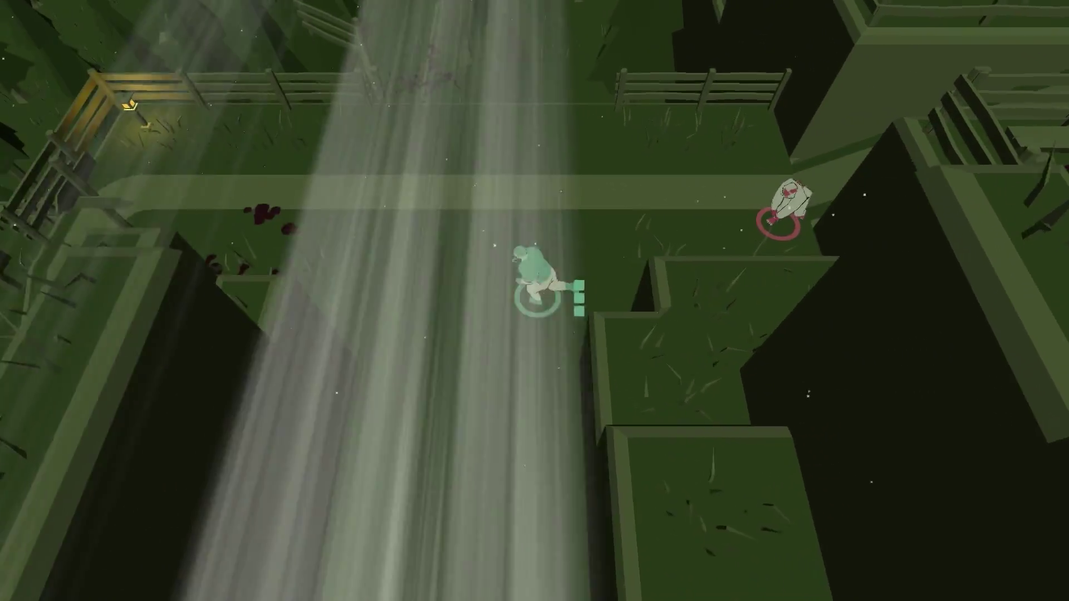
Duck the white zombie and attack the zombie approaching by the fence.
{"action": "key", "text": "a"}
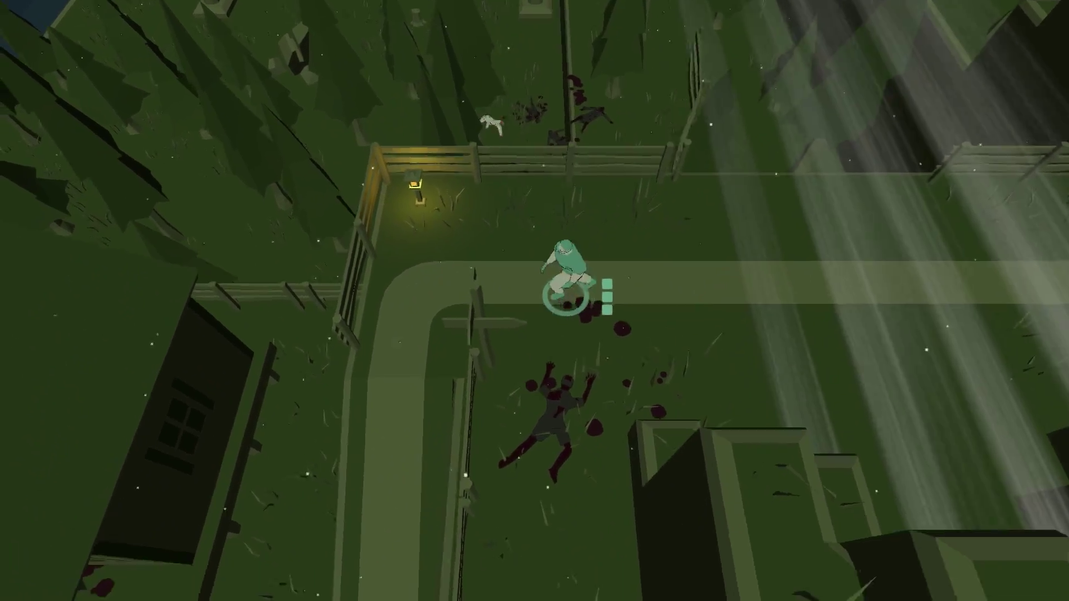
{"action": "key", "text": "w"}
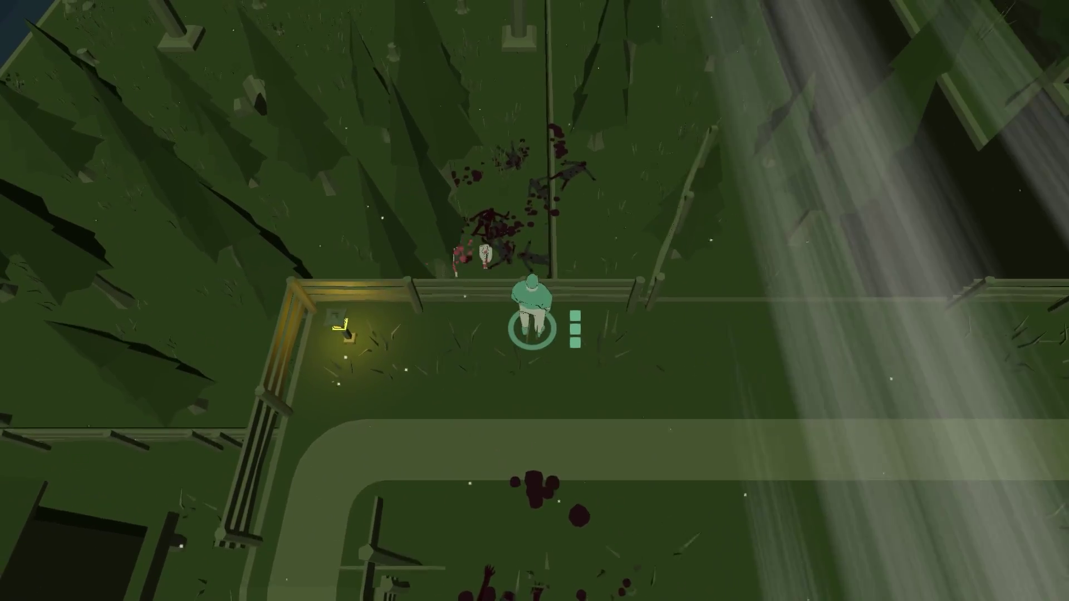
{"action": "left_click", "coordinate": [476, 239]}
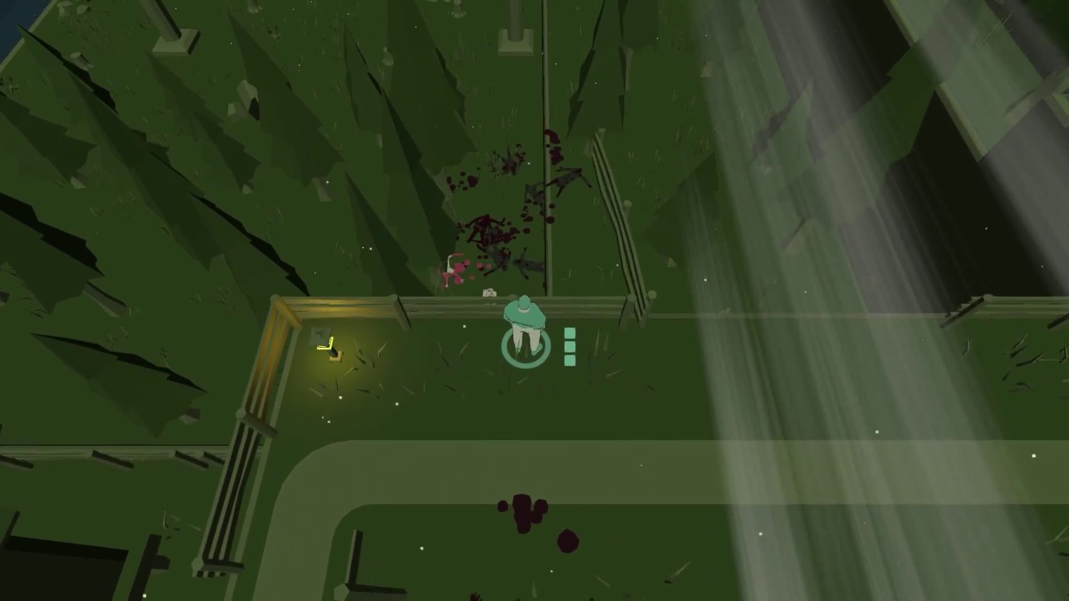
Run right past the bench, drop into the walled trench and climb back toward the red zombies.
{"action": "key", "text": "d"}
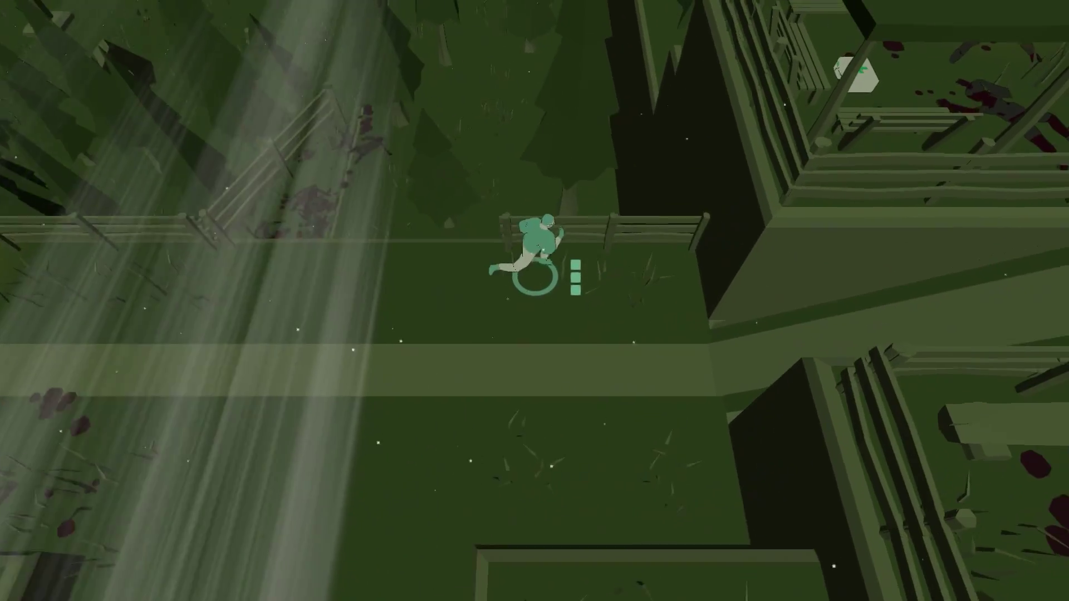
{"action": "key", "text": "d"}
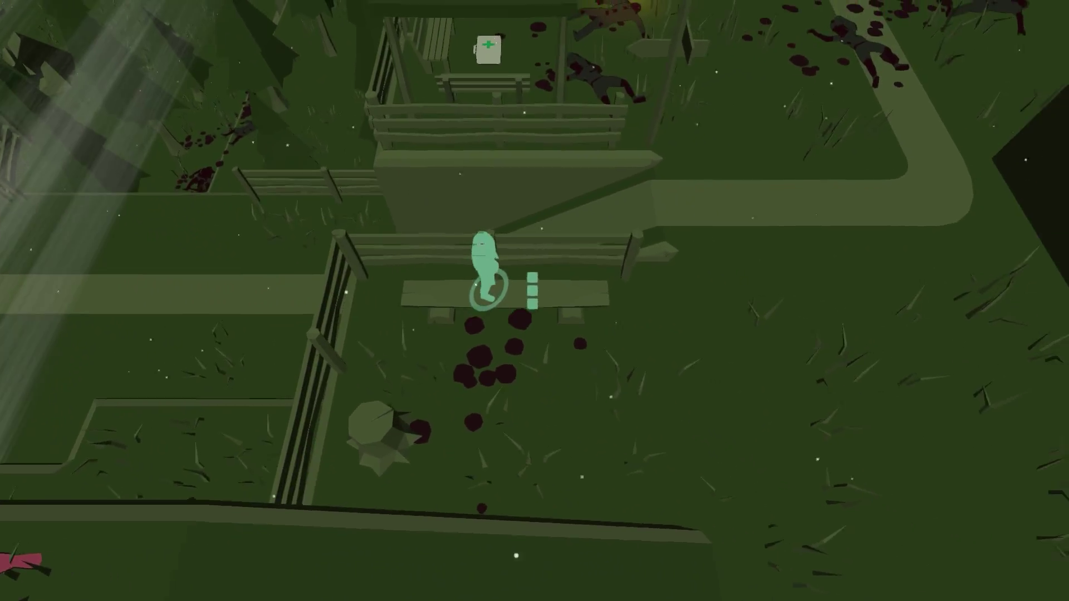
{"action": "key", "text": "s"}
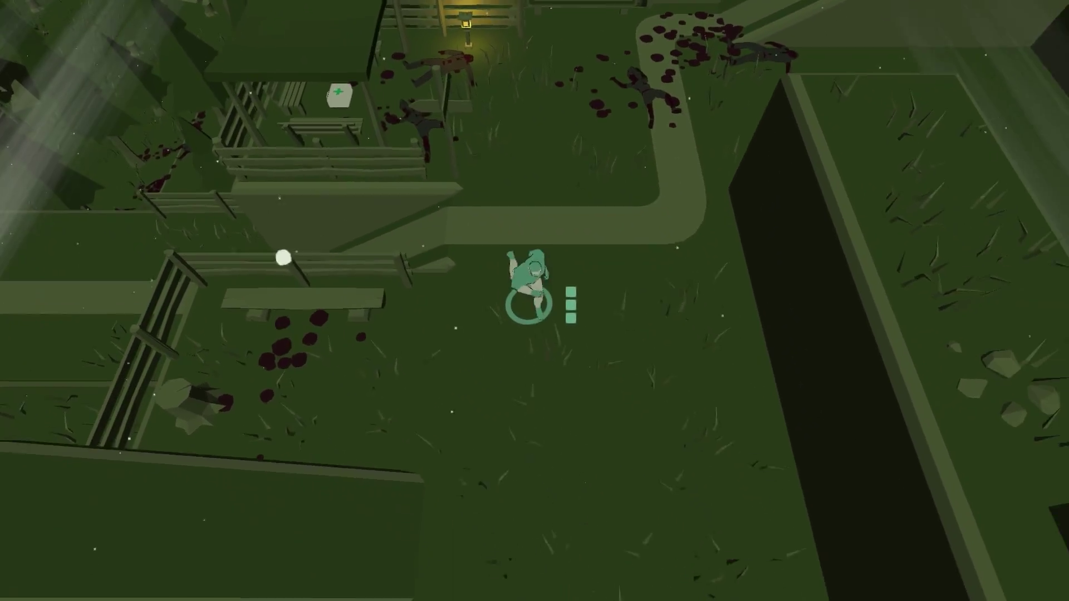
{"action": "key", "text": "s"}
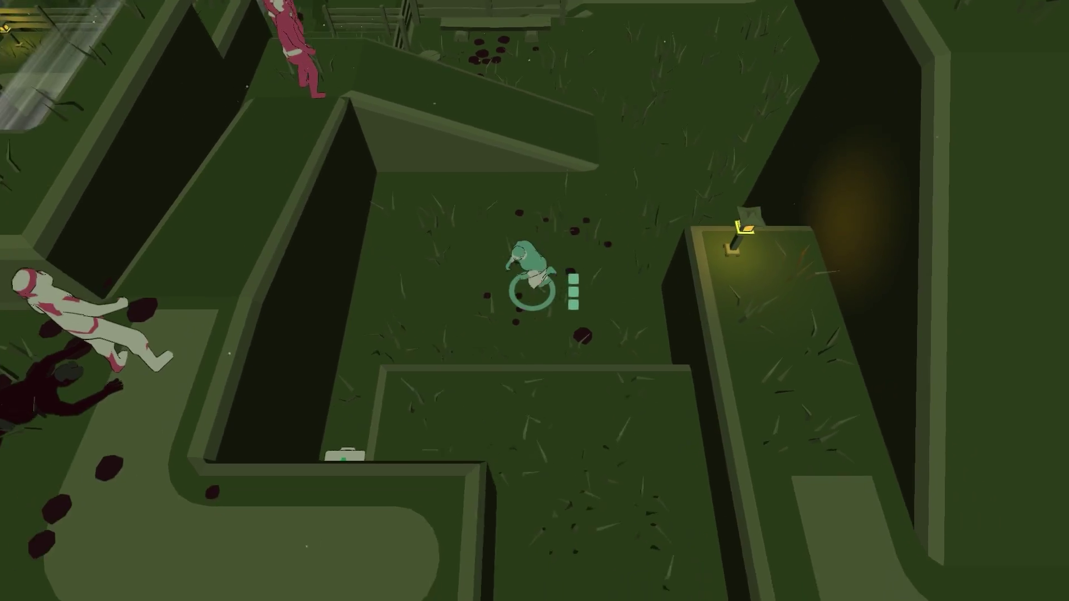
{"action": "key", "text": "w"}
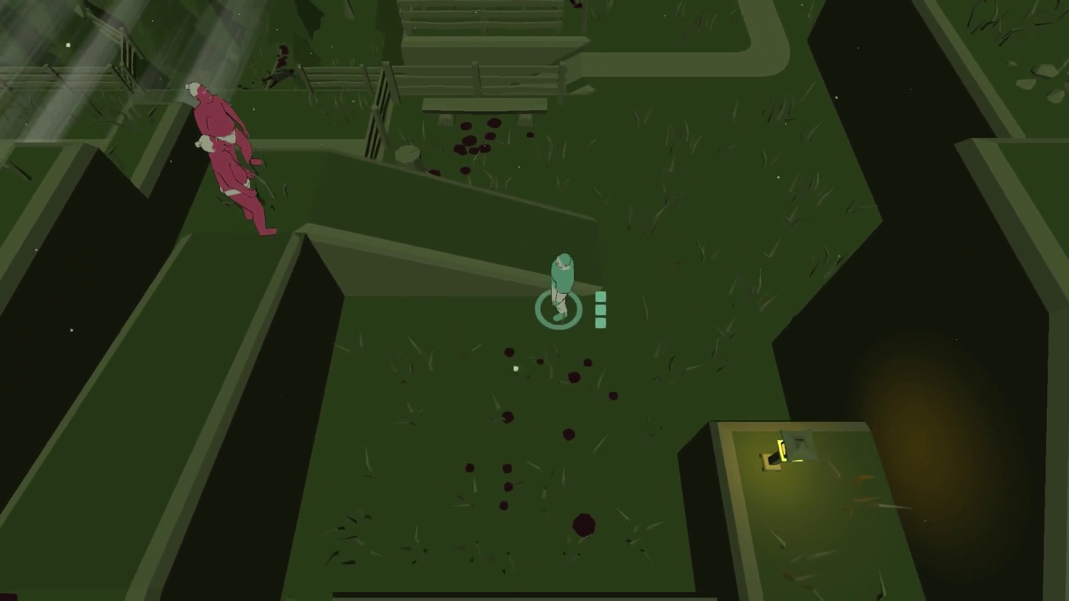
{"action": "key", "text": "w"}
{"action": "key", "text": "a"}
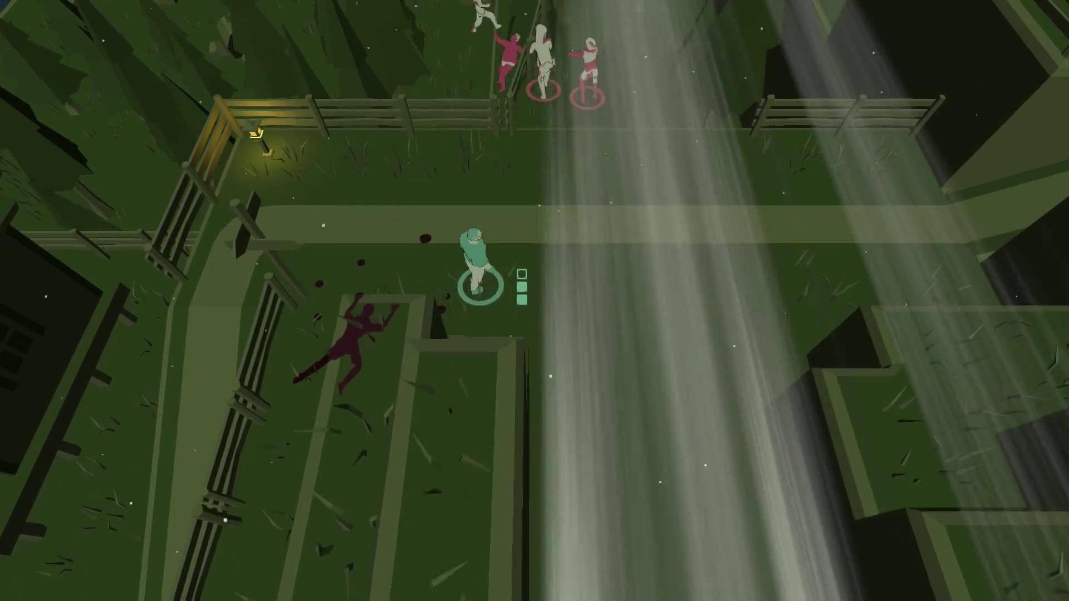
Run past the fence corner, vault the fence and push north toward the zombie group.
{"action": "key", "text": "a"}
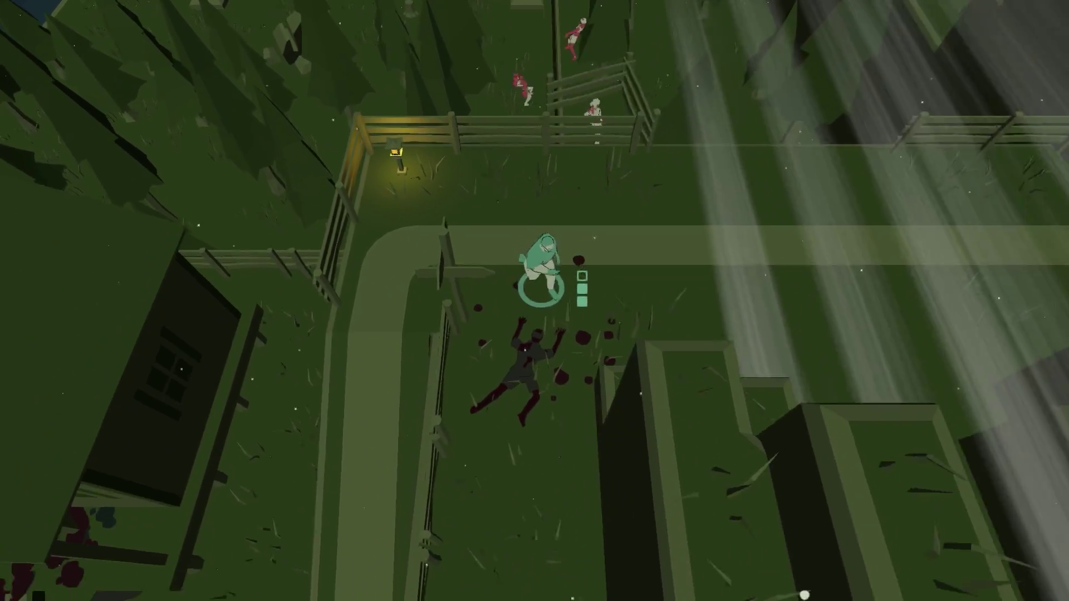
{"action": "key", "text": "d"}
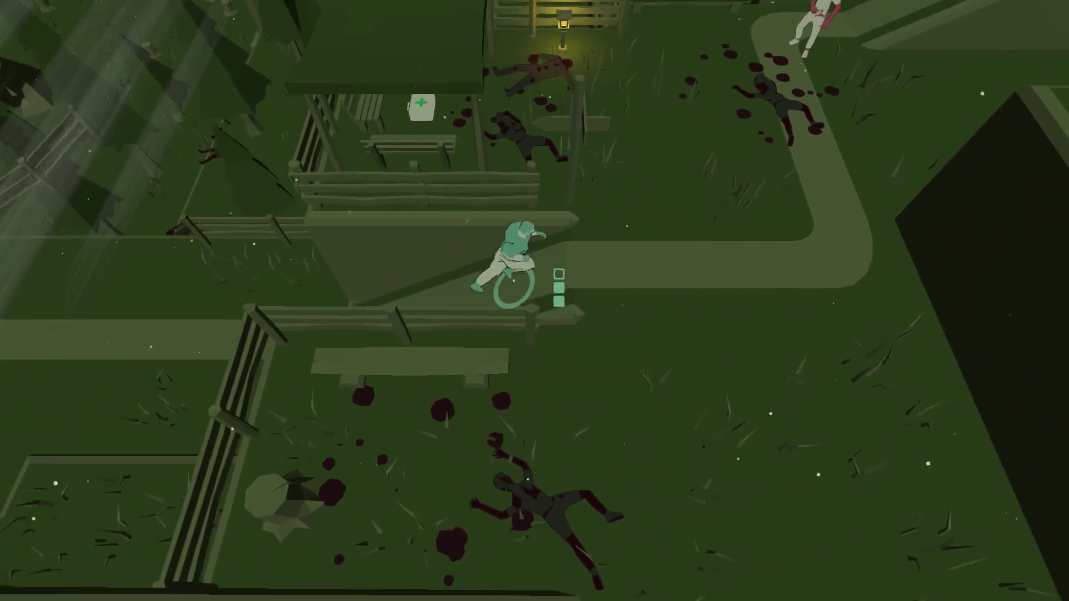
{"action": "key", "text": "w"}
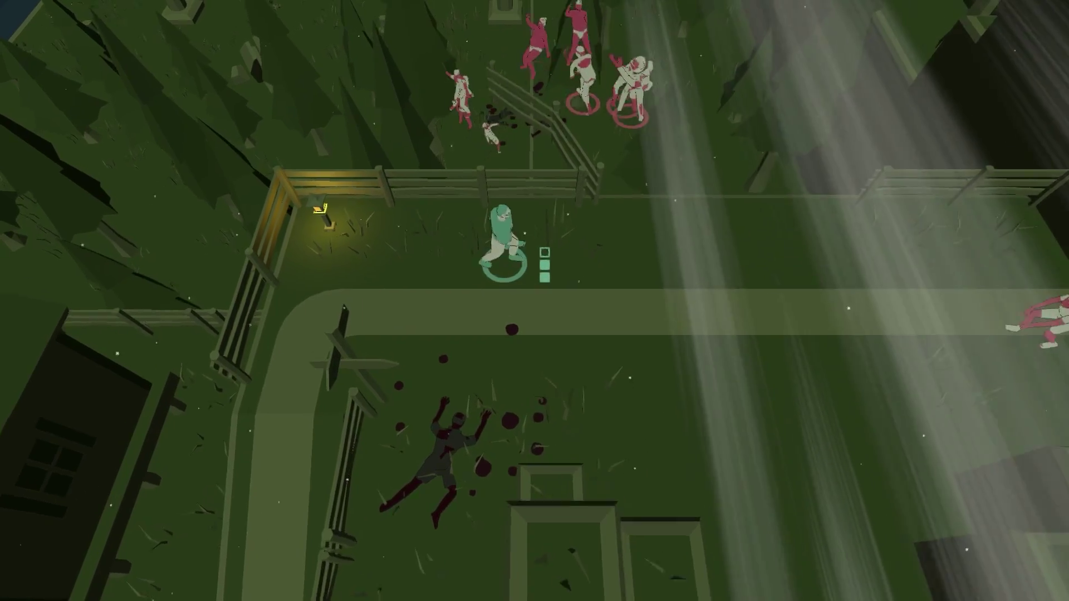
{"action": "key", "text": "w"}
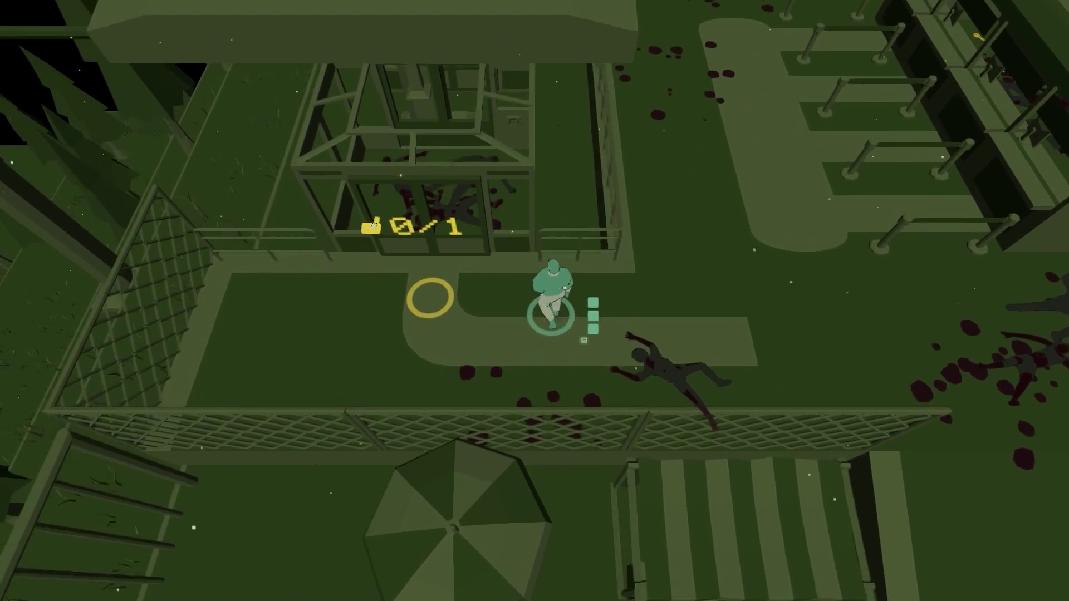
Grab the medkit, take the pole at the railing and knock down the crowd.
{"action": "key", "text": "w"}
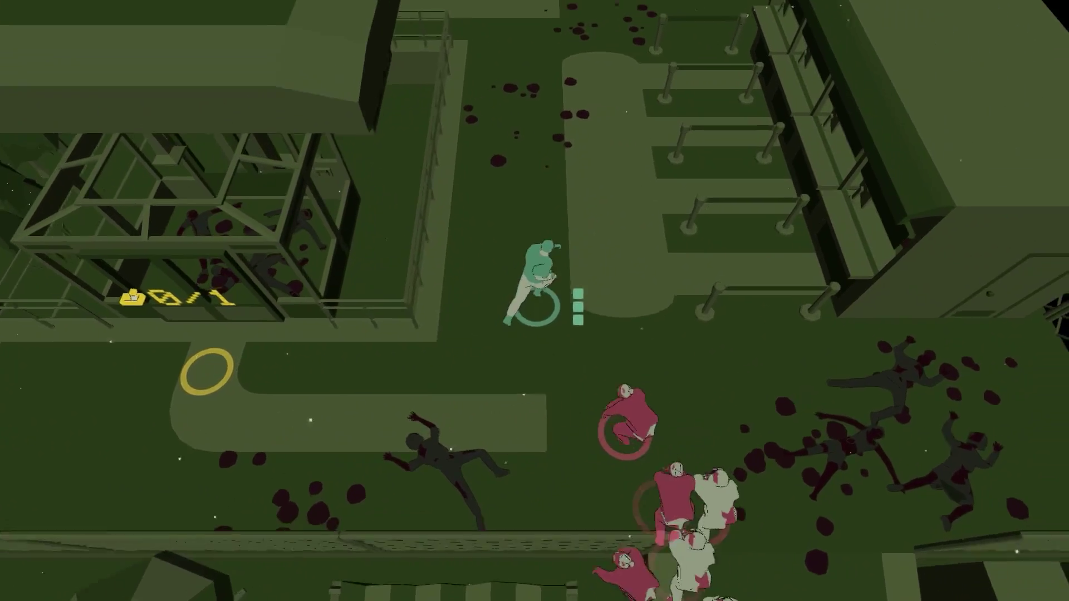
{"action": "key", "text": "w"}
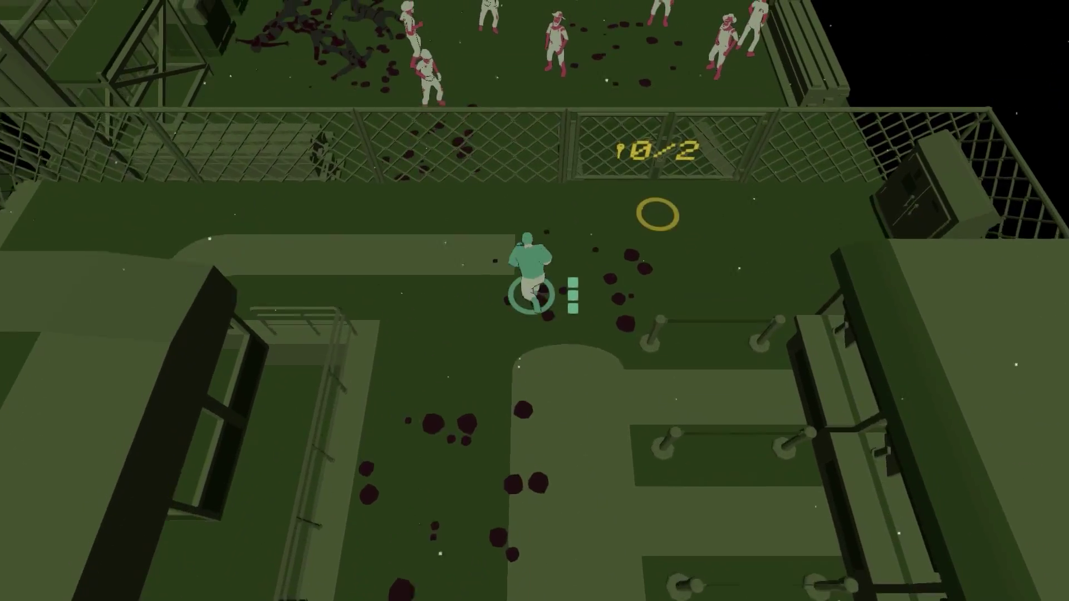
{"action": "key", "text": "a"}
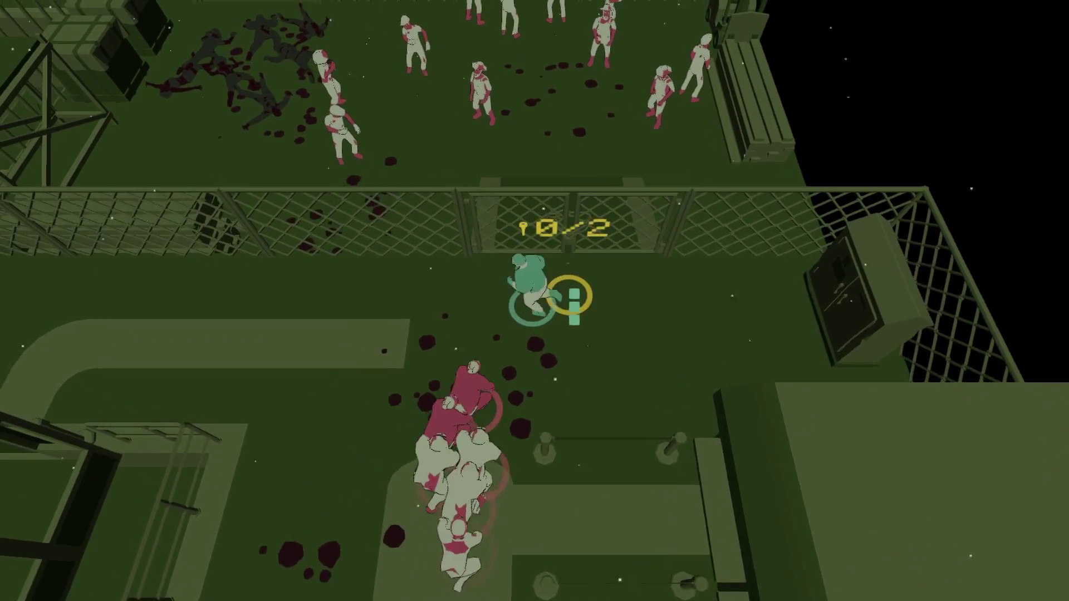
{"action": "key", "text": "a"}
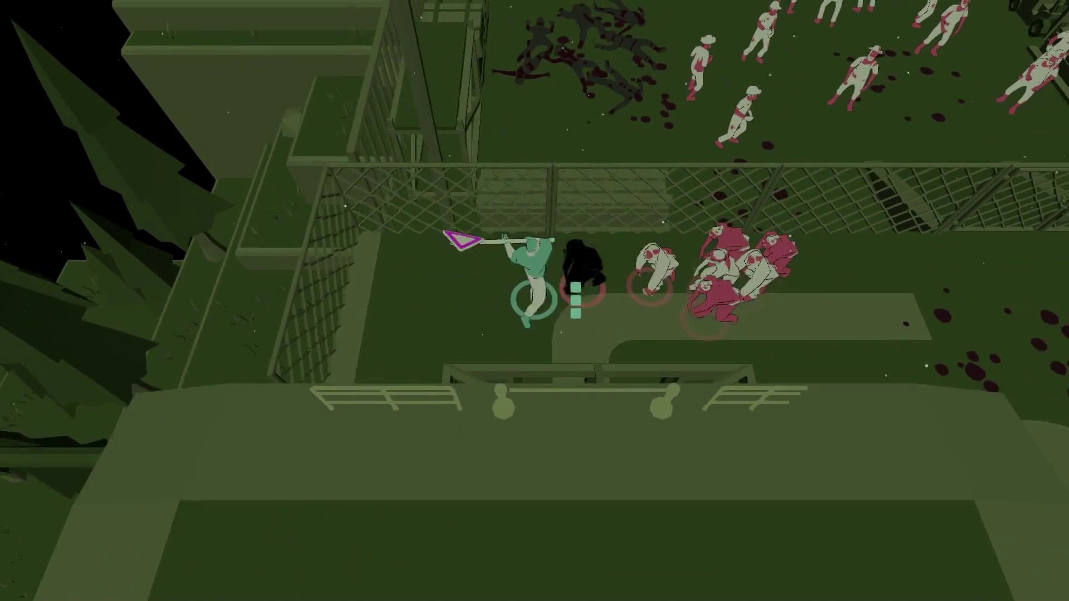
{"action": "left_click", "coordinate": [472, 346]}
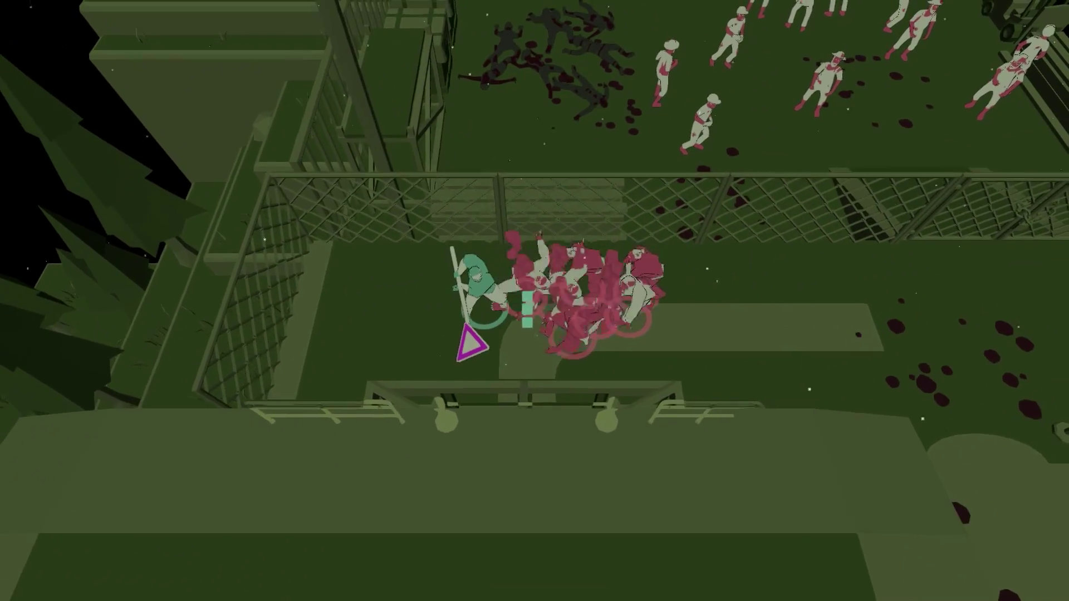
{"action": "left_click", "coordinate": [501, 343]}
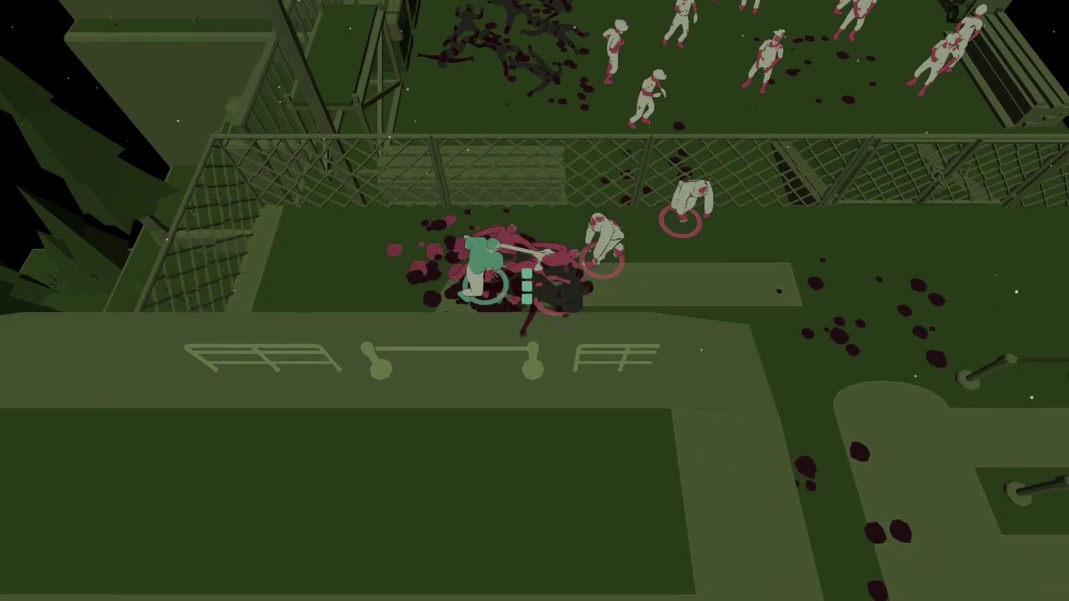
{"action": "left_click", "coordinate": [402, 208]}
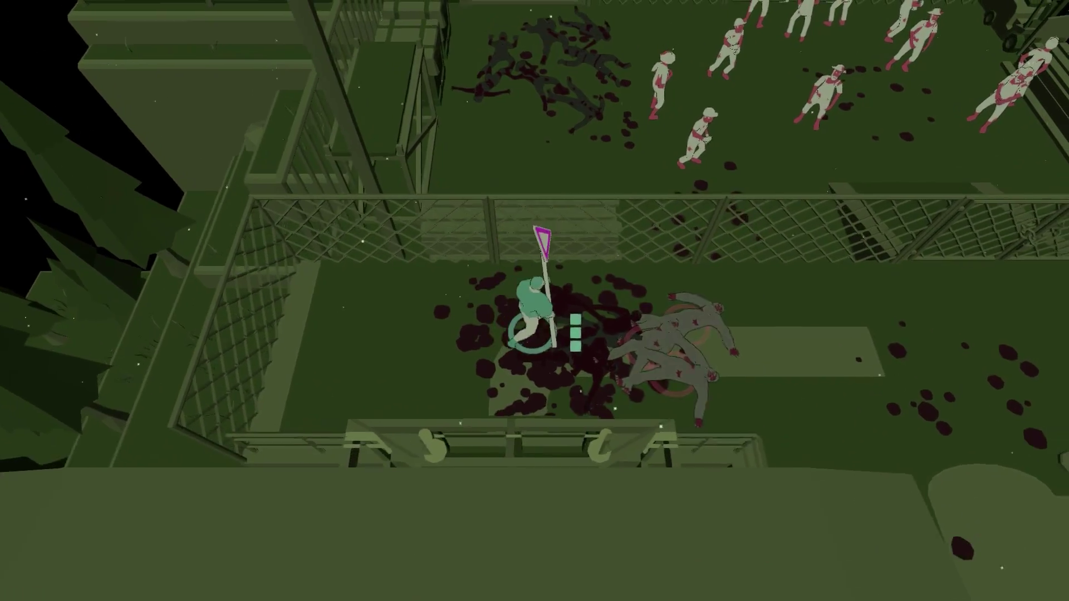
Cross the yard to the rooftop edge, strike the doorway zombie and enter the corridor.
{"action": "key", "text": "d"}
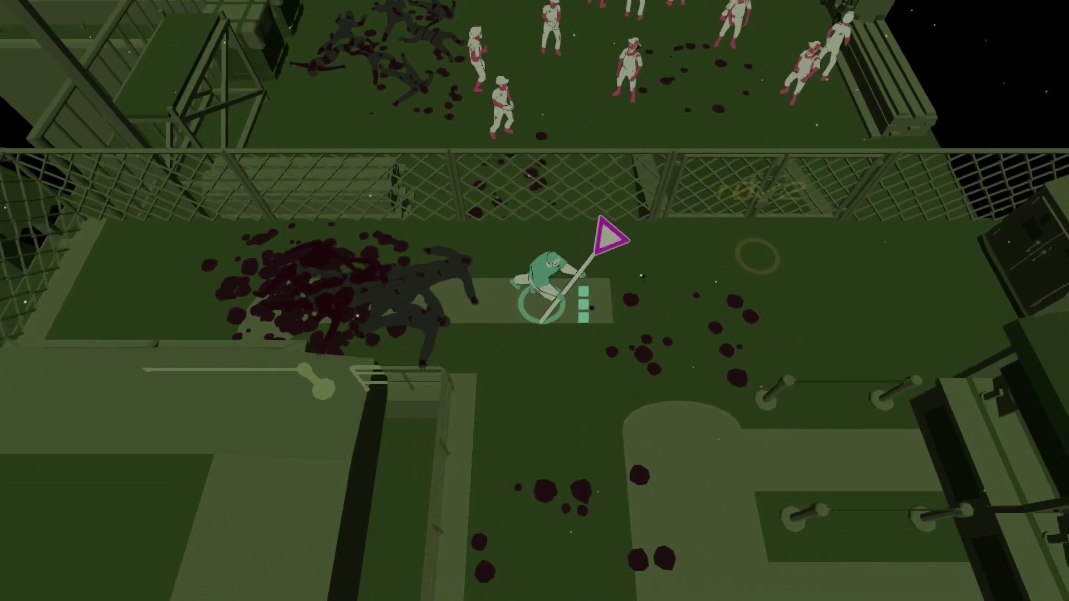
{"action": "key", "text": "s"}
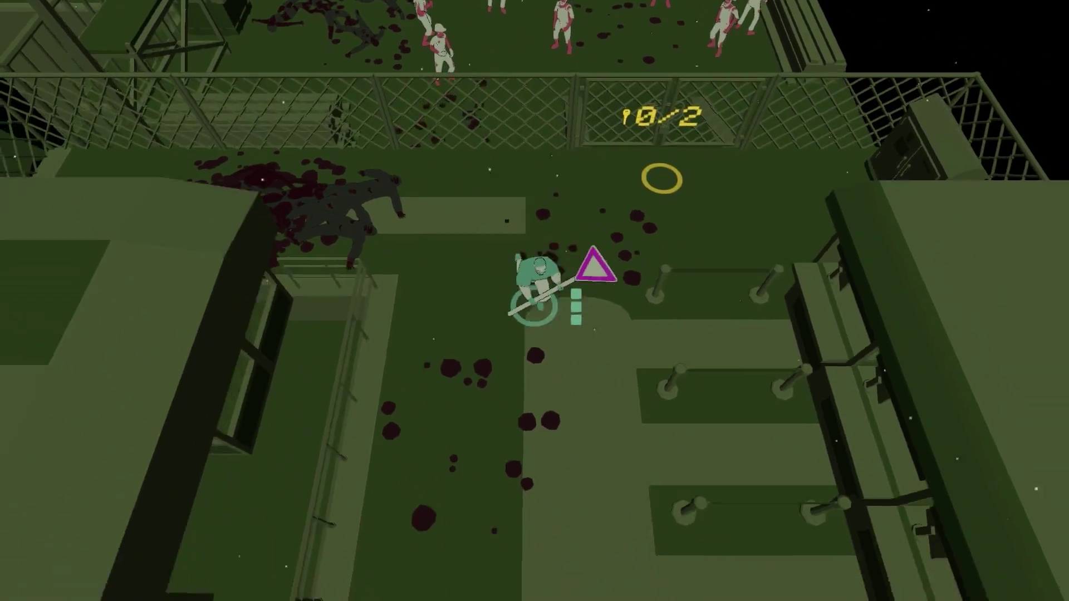
{"action": "key", "text": "d"}
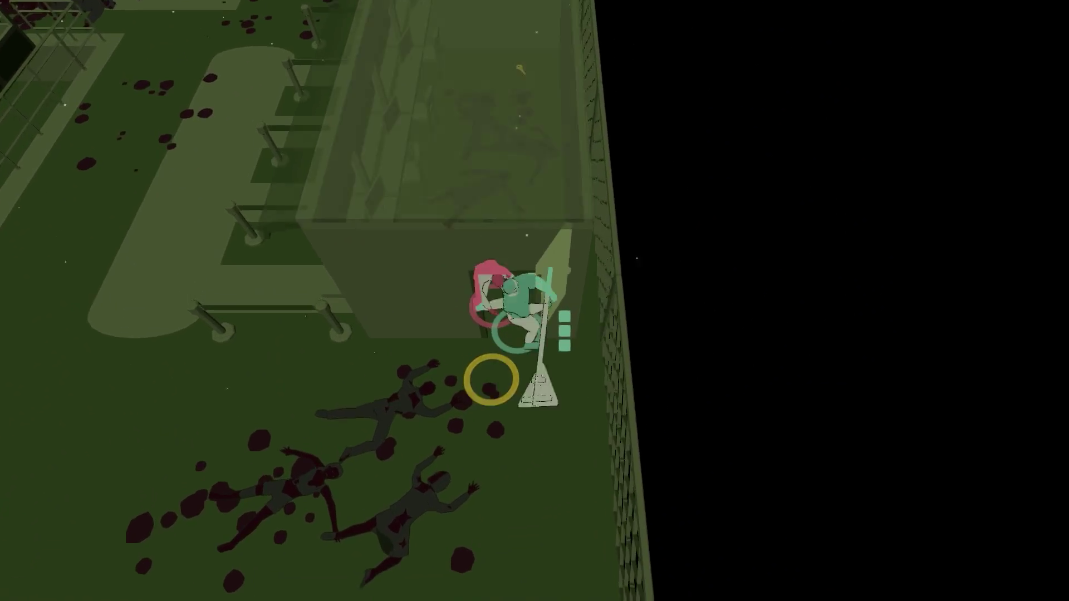
{"action": "left_click", "coordinate": [492, 380]}
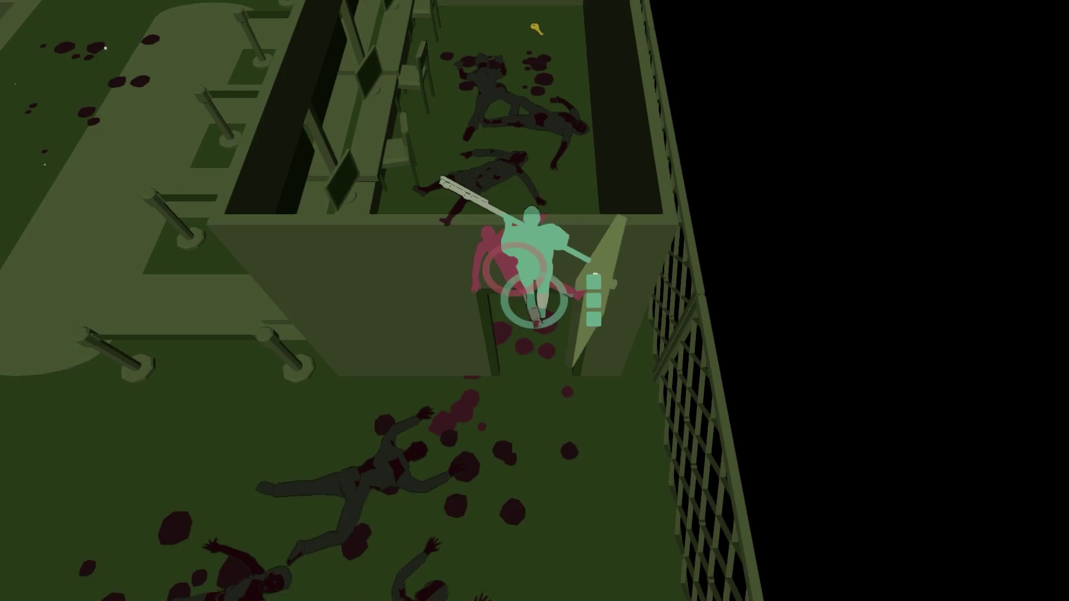
{"action": "key", "text": "w"}
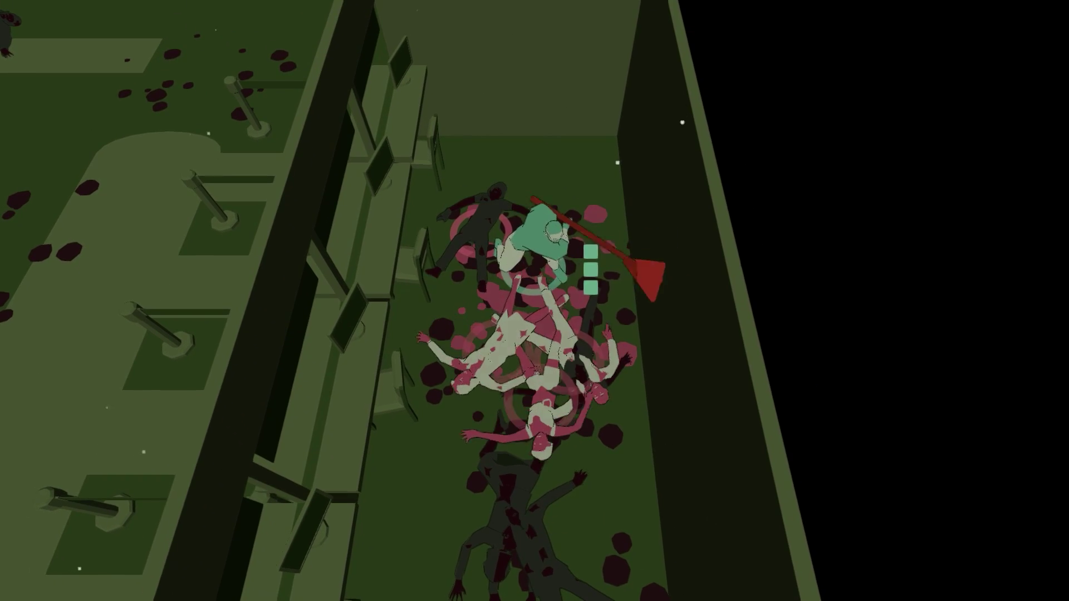
Attack the corridor horde, then head out left toward the glass booth.
{"action": "left_click", "coordinate": [572, 288]}
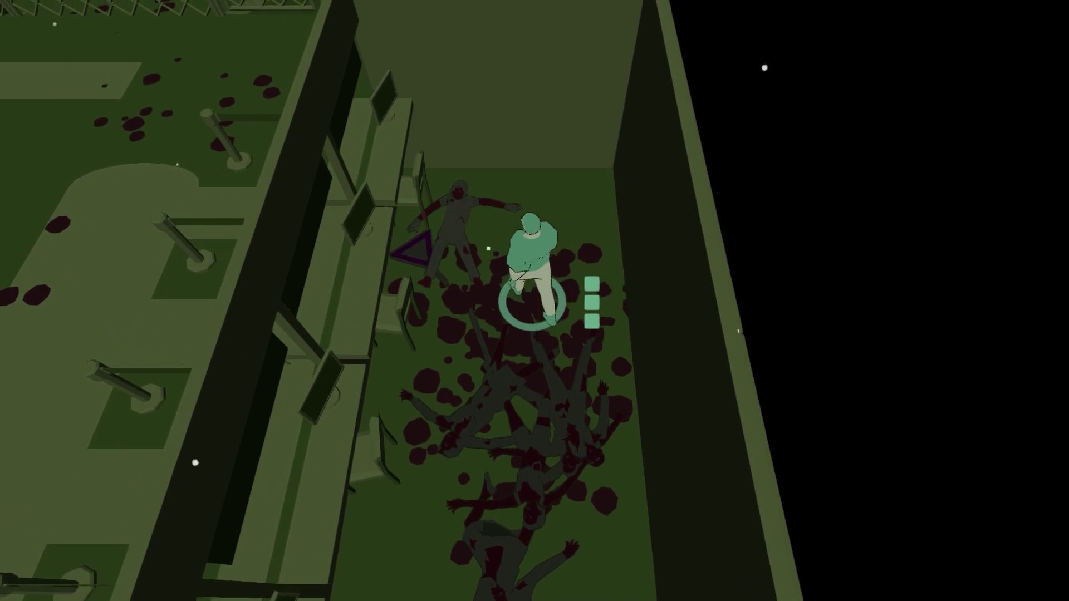
{"action": "key", "text": "s"}
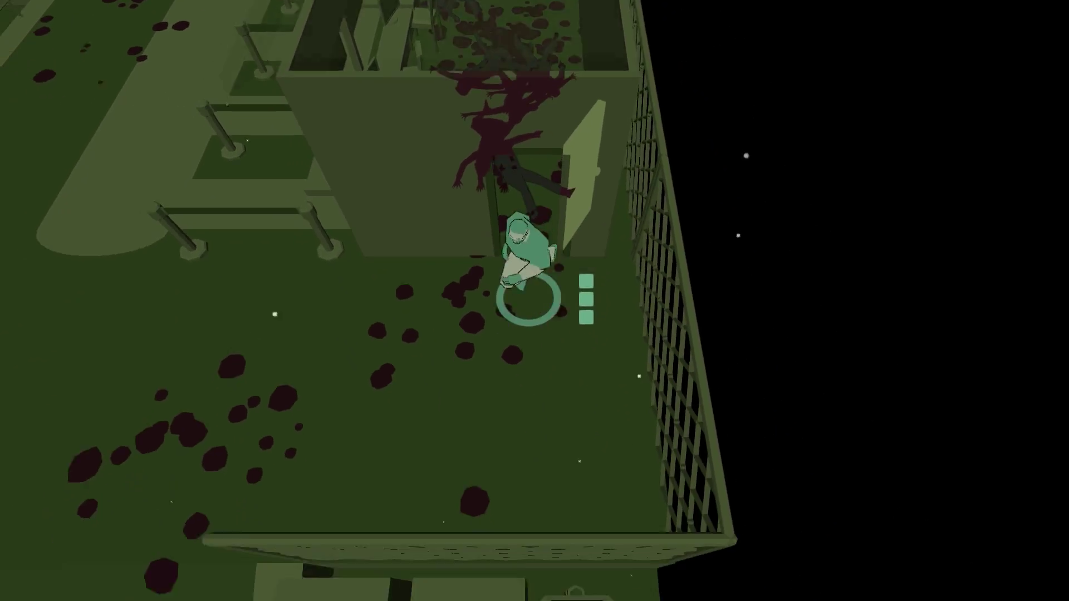
{"action": "key", "text": "a"}
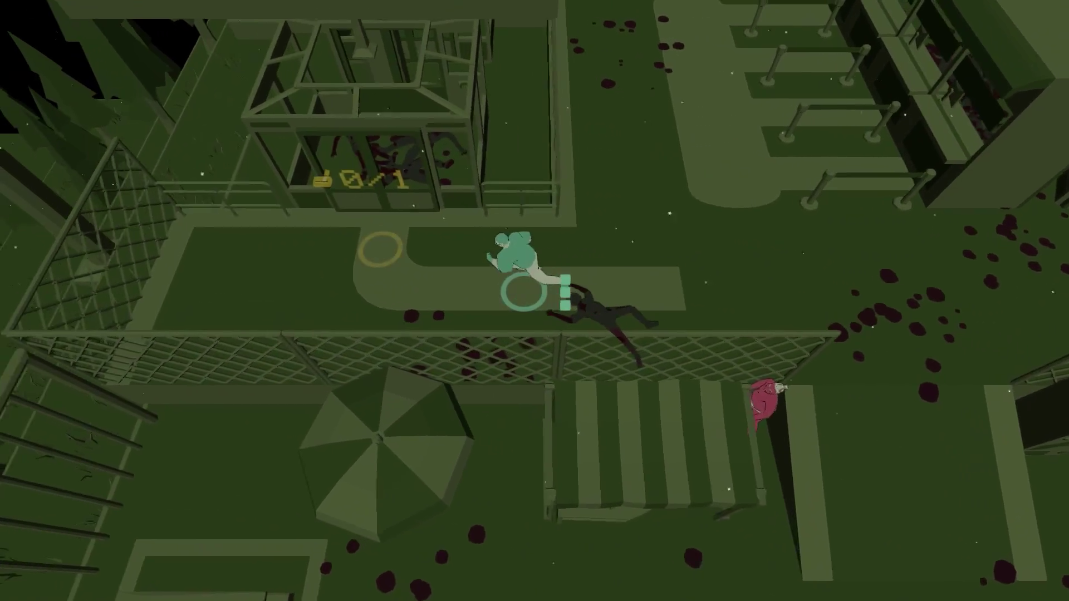
Walk up to the yellow ring by the gate and fight off the courtyard zombies.
{"action": "key", "text": "d"}
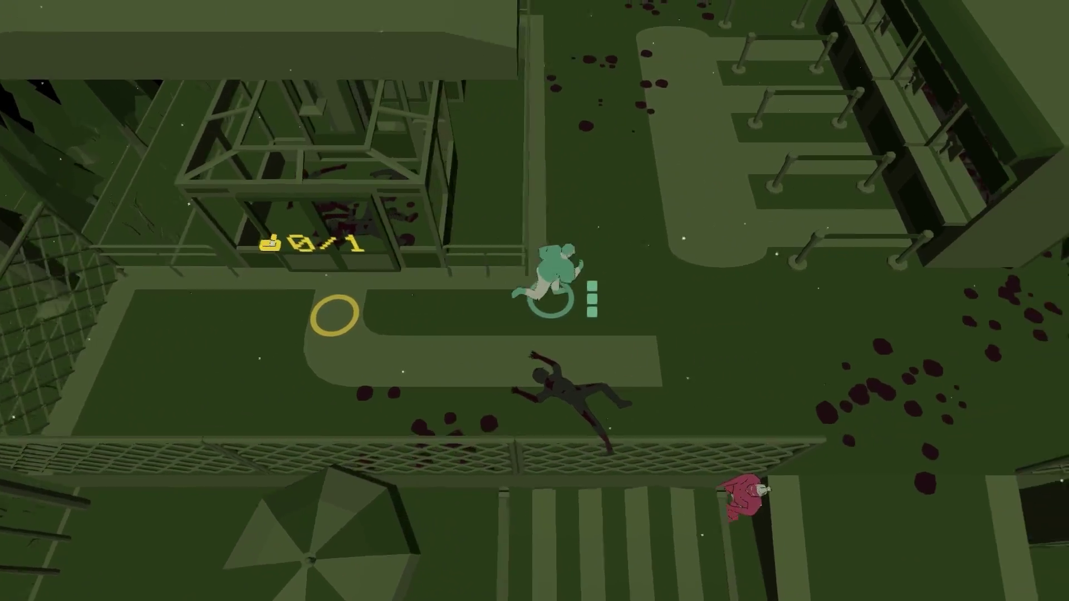
{"action": "key", "text": "w"}
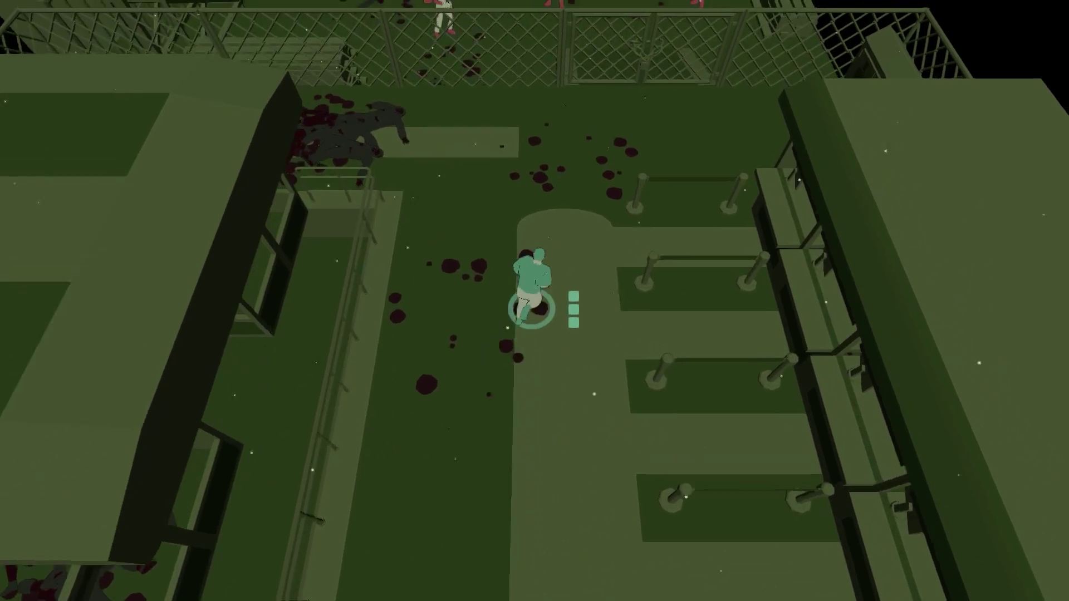
{"action": "key", "text": "w"}
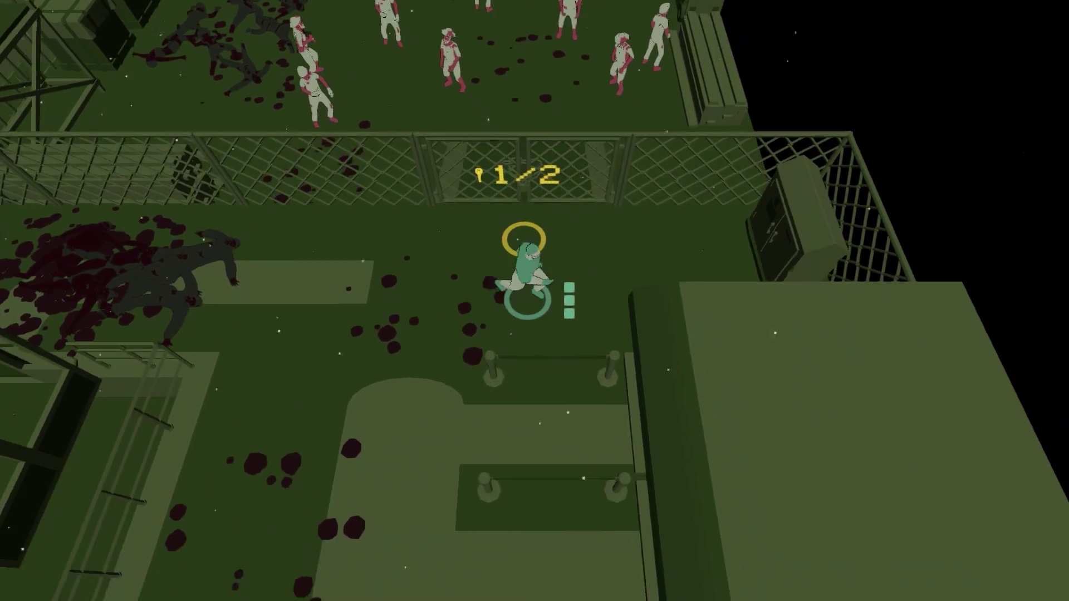
{"action": "key", "text": "d"}
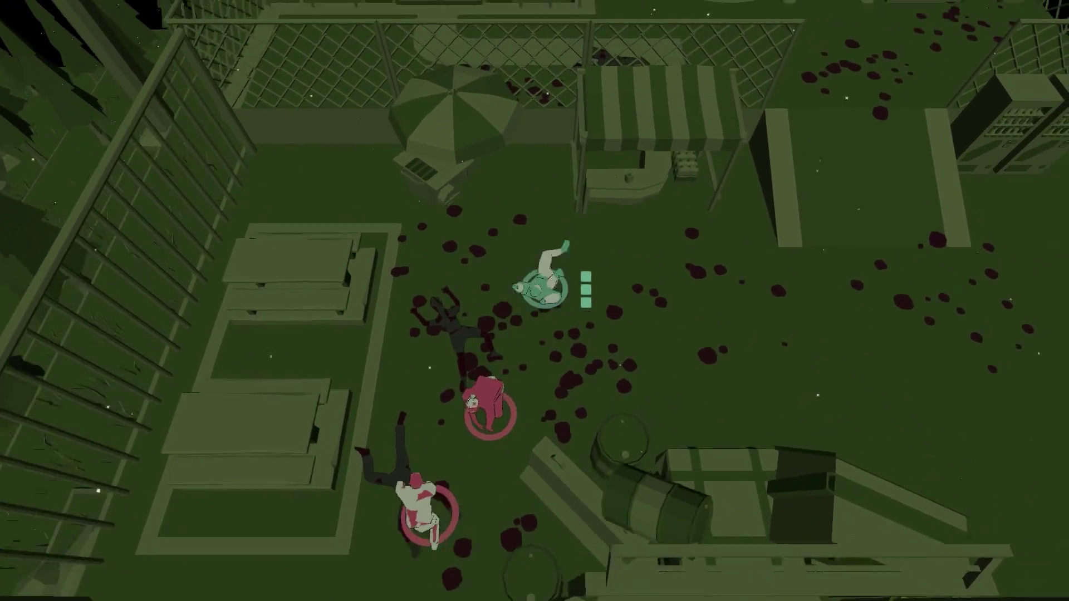
{"action": "key", "text": "s"}
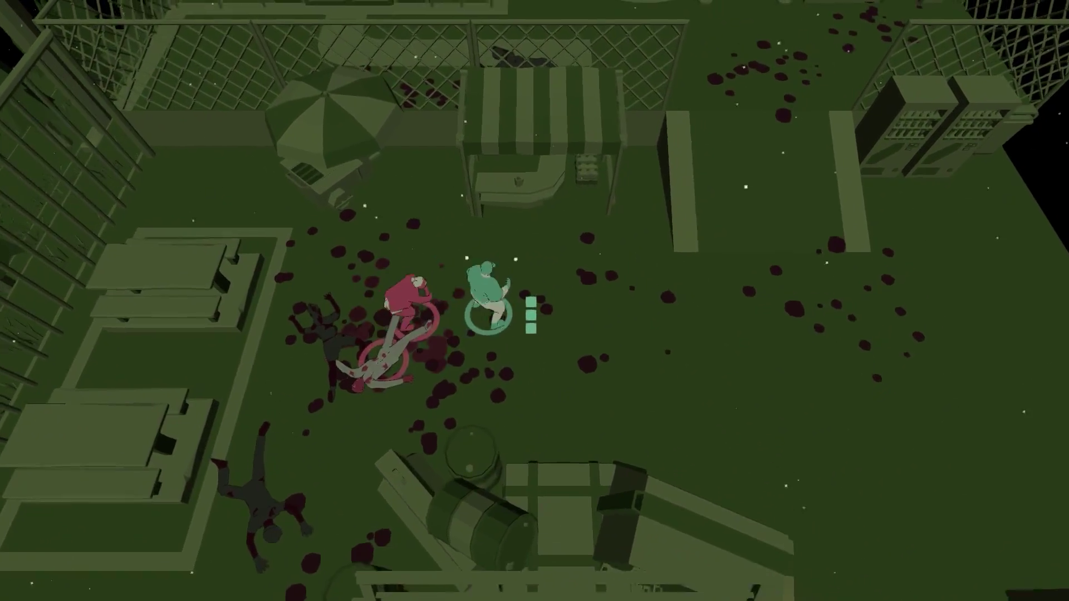
{"action": "key", "text": "a"}
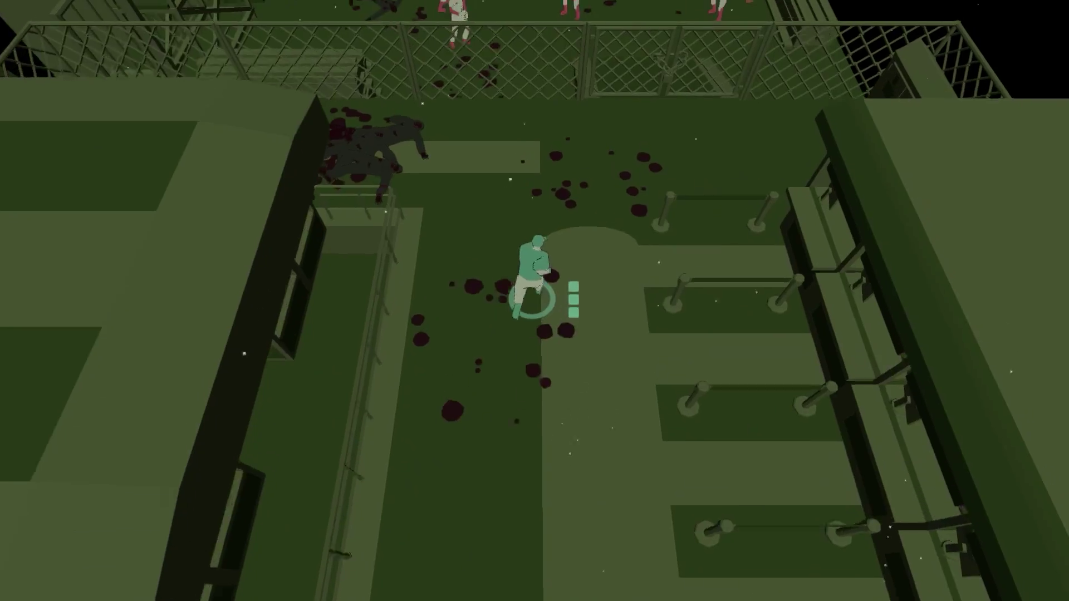
Open the gate with both keys and step through toward the horde.
{"action": "key", "text": "w"}
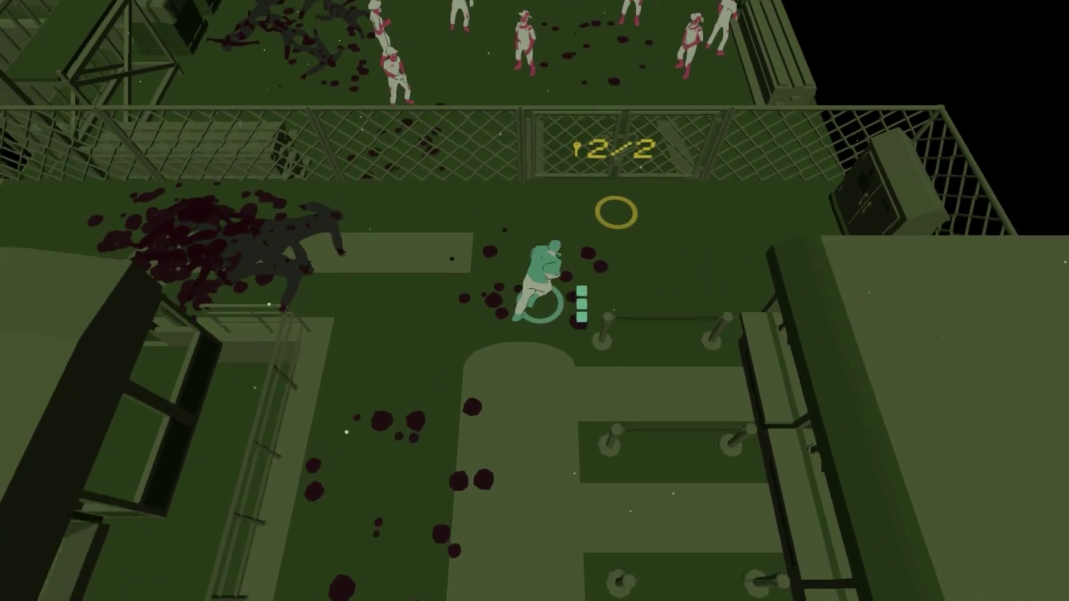
{"action": "key", "text": "e"}
{"action": "key", "text": "w"}
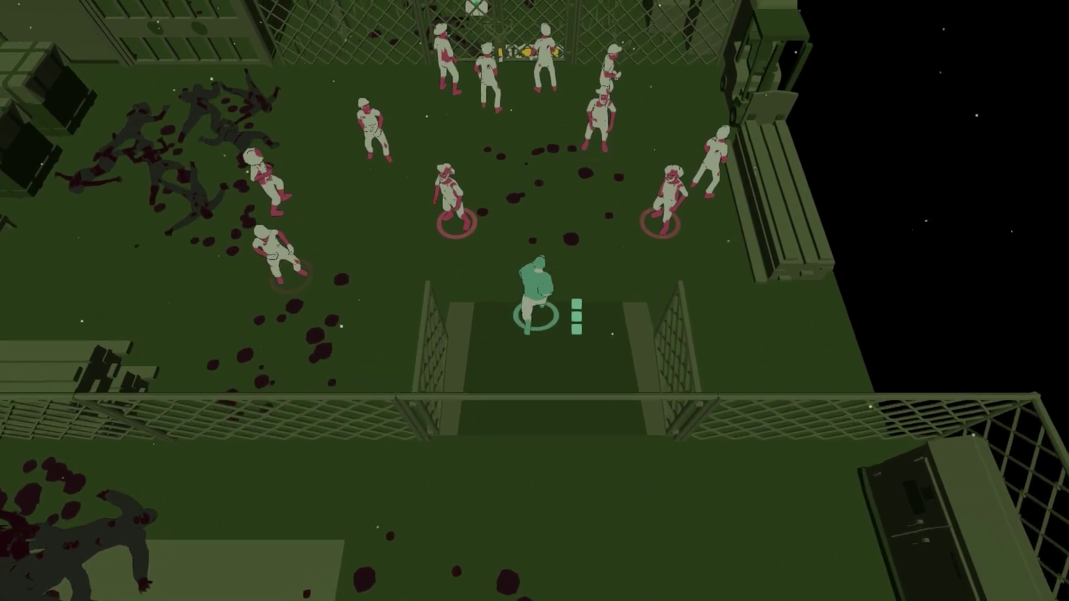
{"action": "key", "text": "s"}
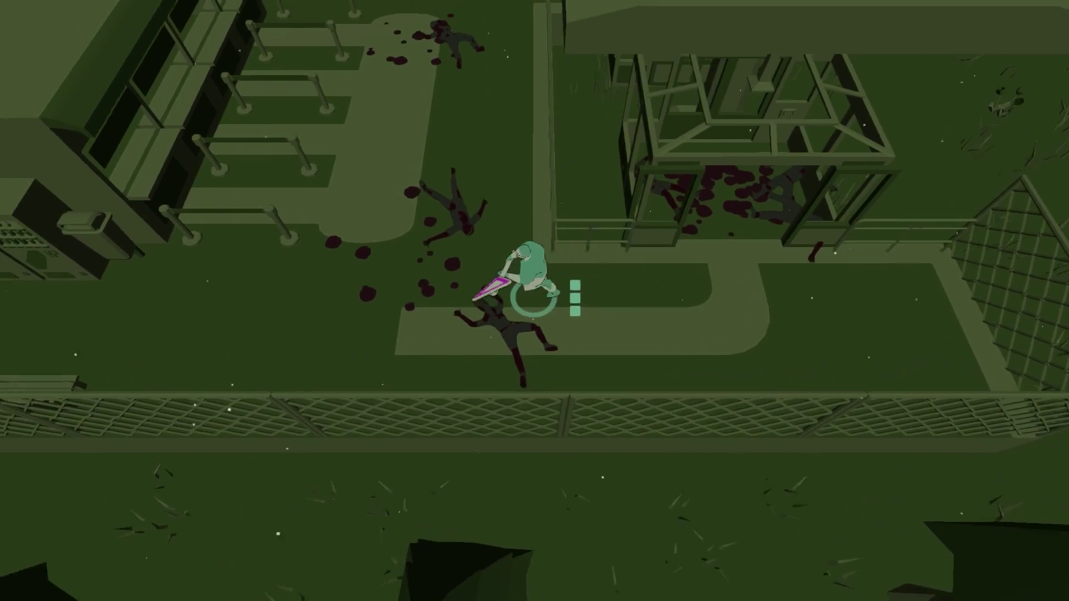
Carry the sign past the vending machines and through the fence gap onto the pavement.
{"action": "key", "text": "a"}
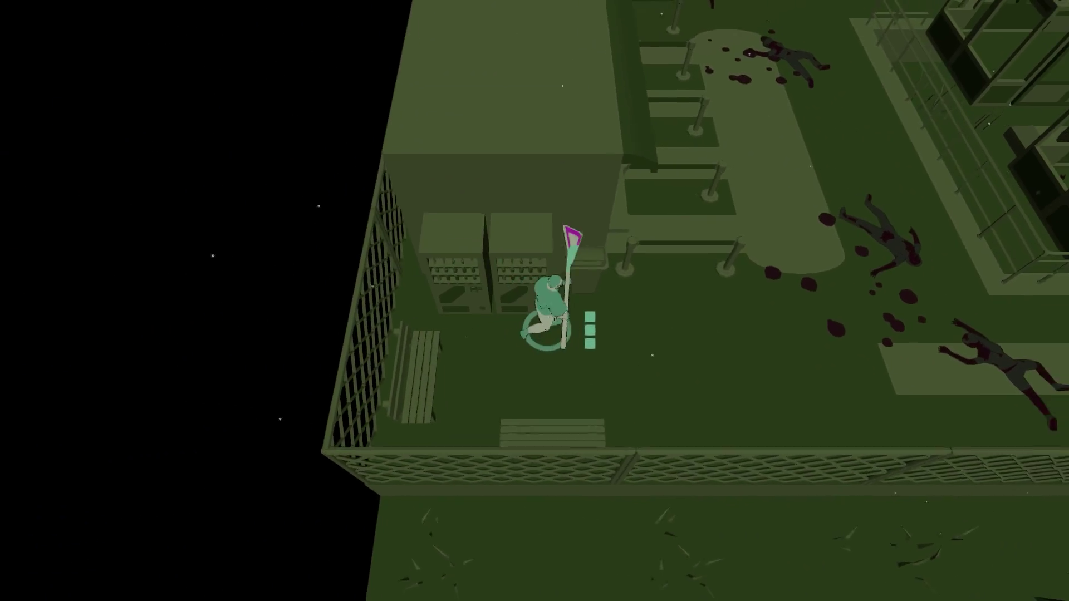
{"action": "key", "text": "w"}
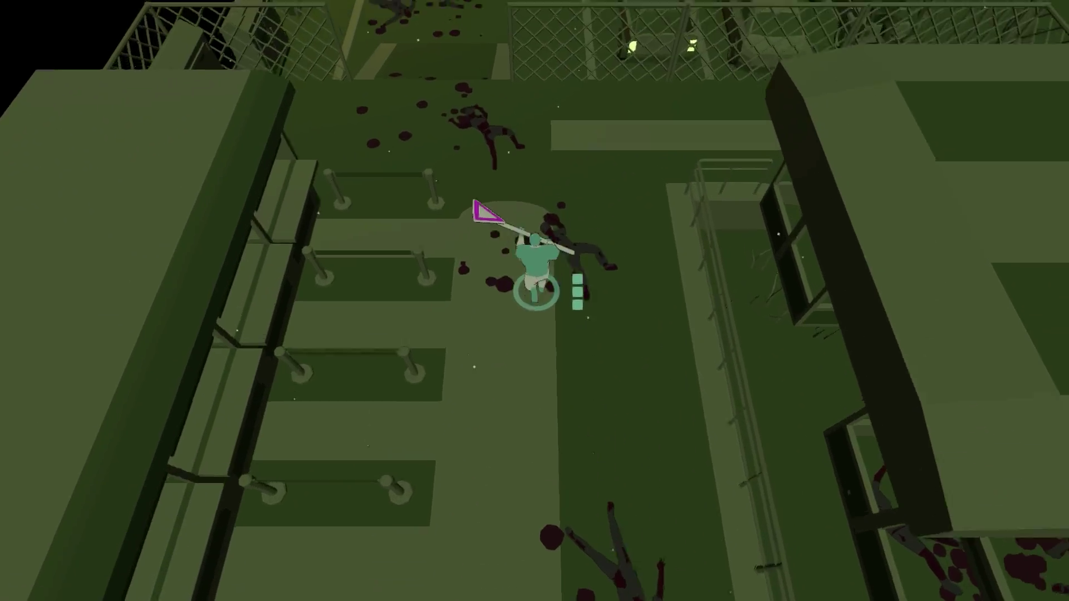
{"action": "key", "text": "w"}
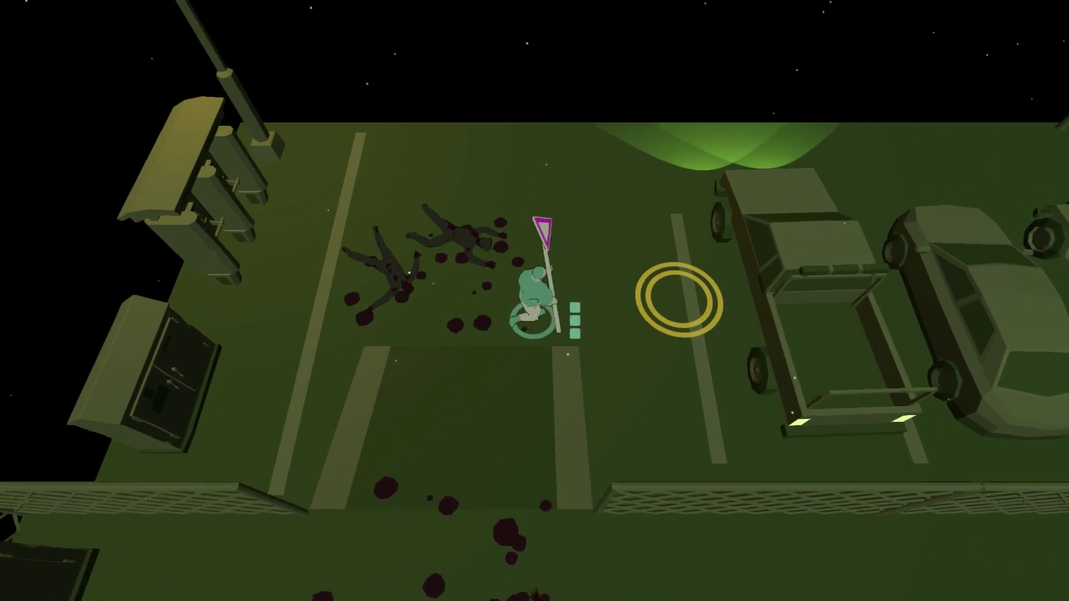
{"action": "key", "text": "w"}
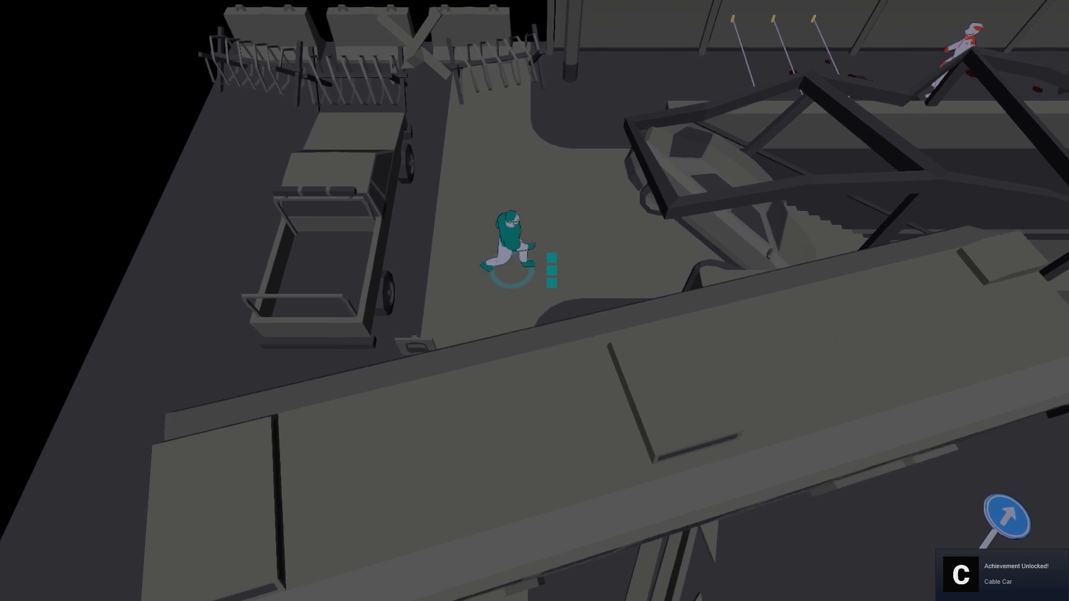
{"action": "key", "text": "w"}
Turn the survivor around beside the pole in the alley.
{"action": "key", "text": "s"}
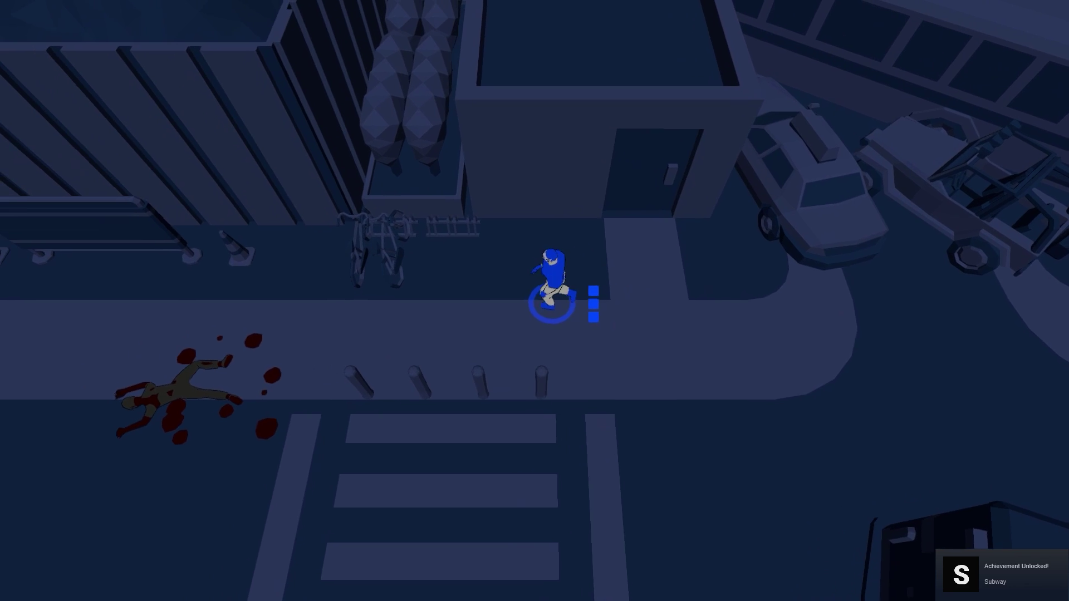
Cross at the crosswalk and fight the white and red zombies by the truck.
{"action": "key", "text": "a"}
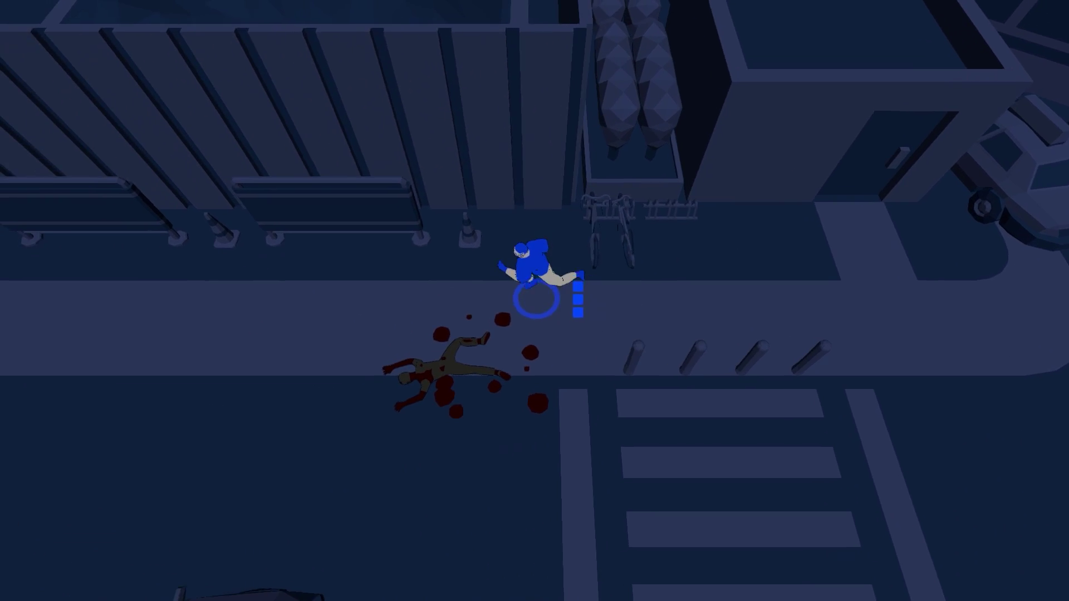
{"action": "key", "text": "s"}
{"action": "key", "text": "d"}
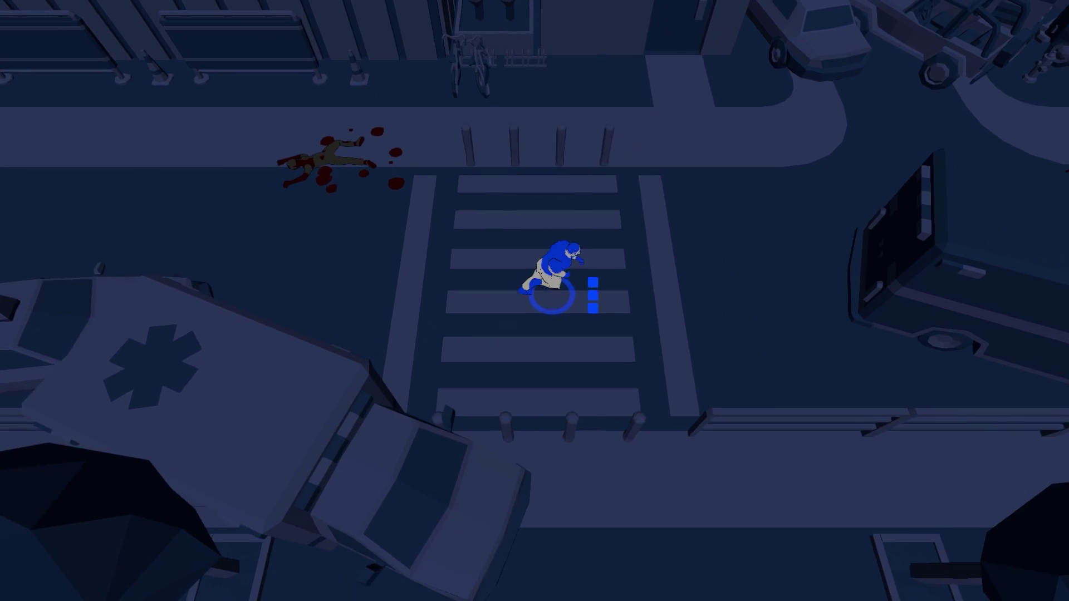
{"action": "key", "text": "d"}
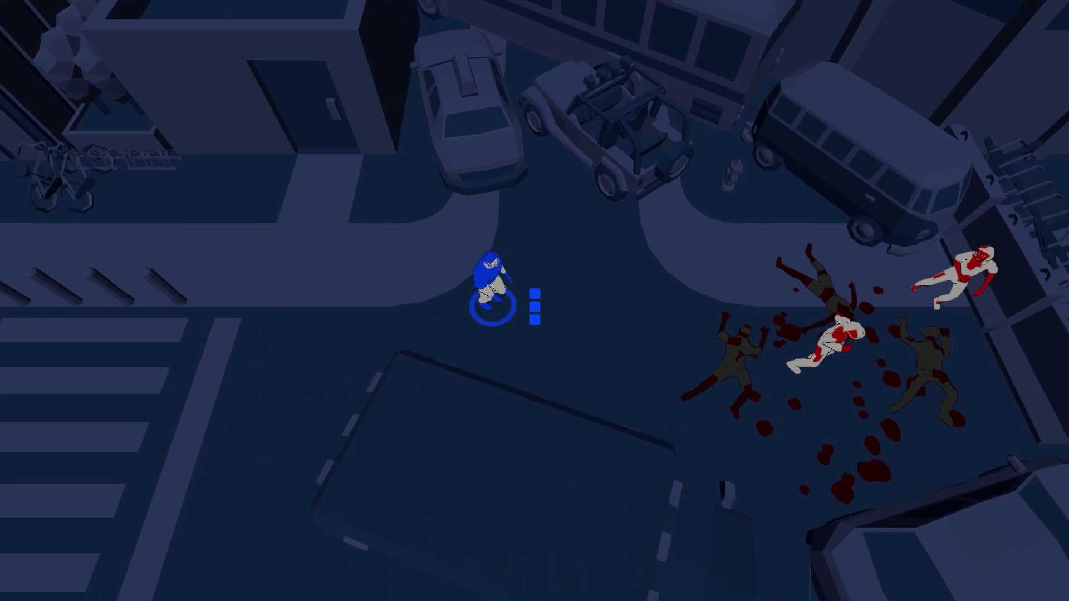
{"action": "key", "text": "w"}
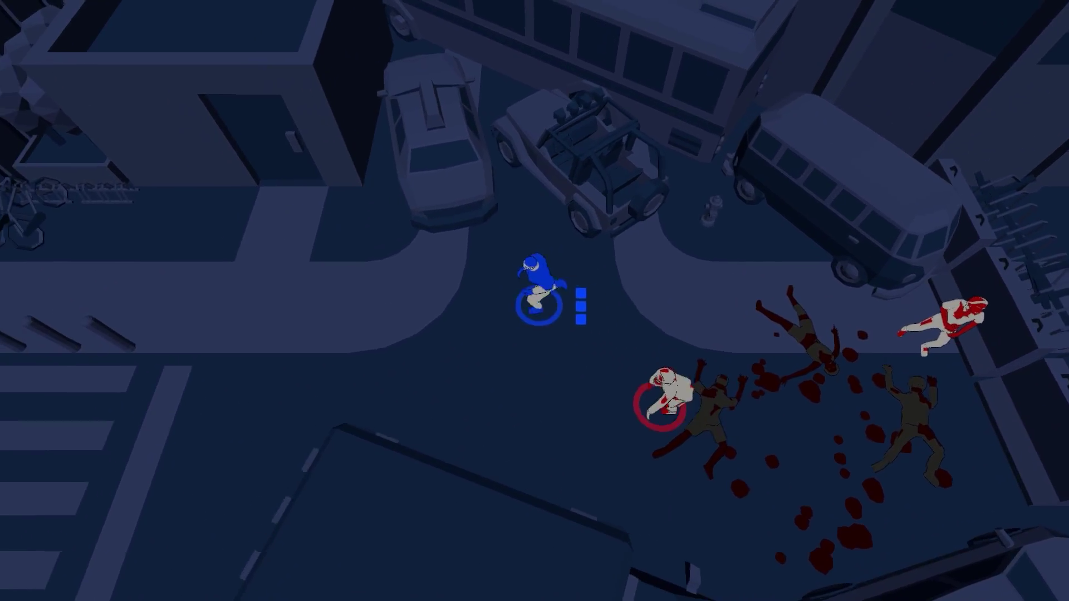
{"action": "key", "text": "space"}
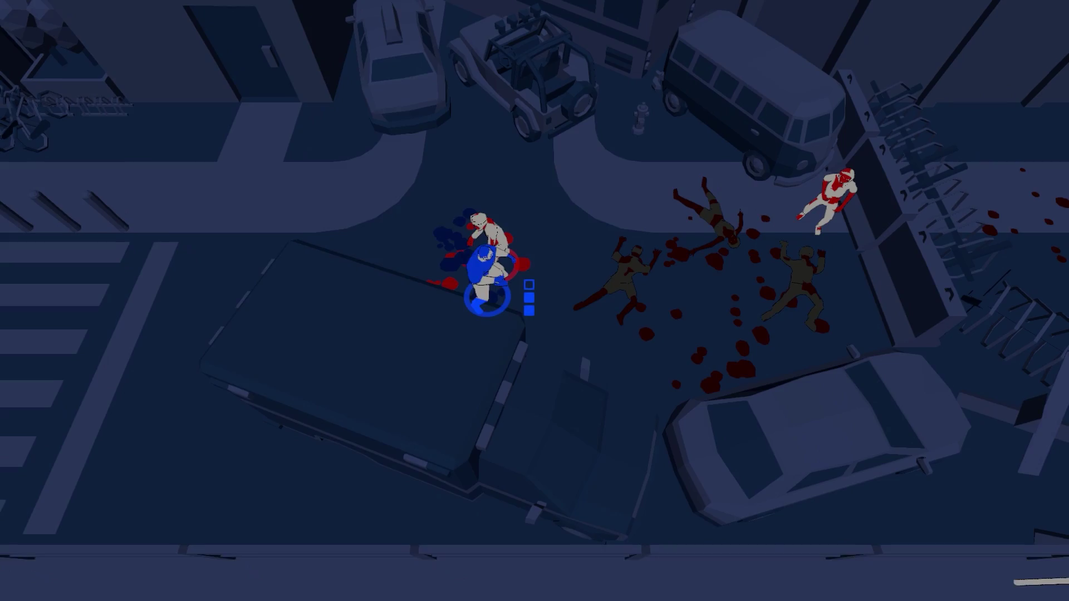
{"action": "key", "text": "d"}
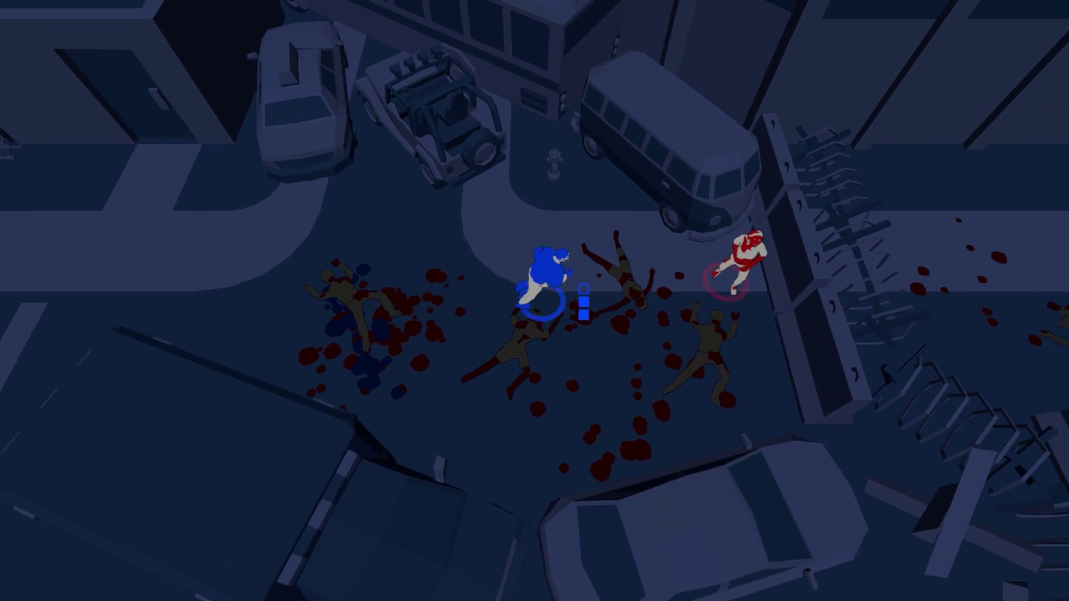
{"action": "key", "text": "d"}
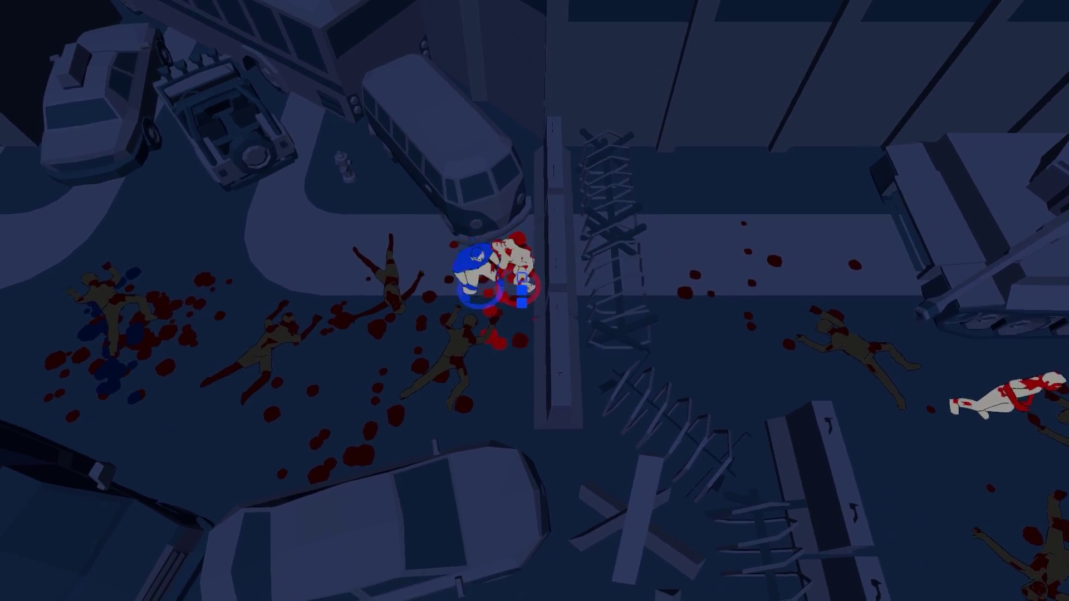
Run left along the street past the zombie, bodies and trucks into the lit yard.
{"action": "key", "text": "a"}
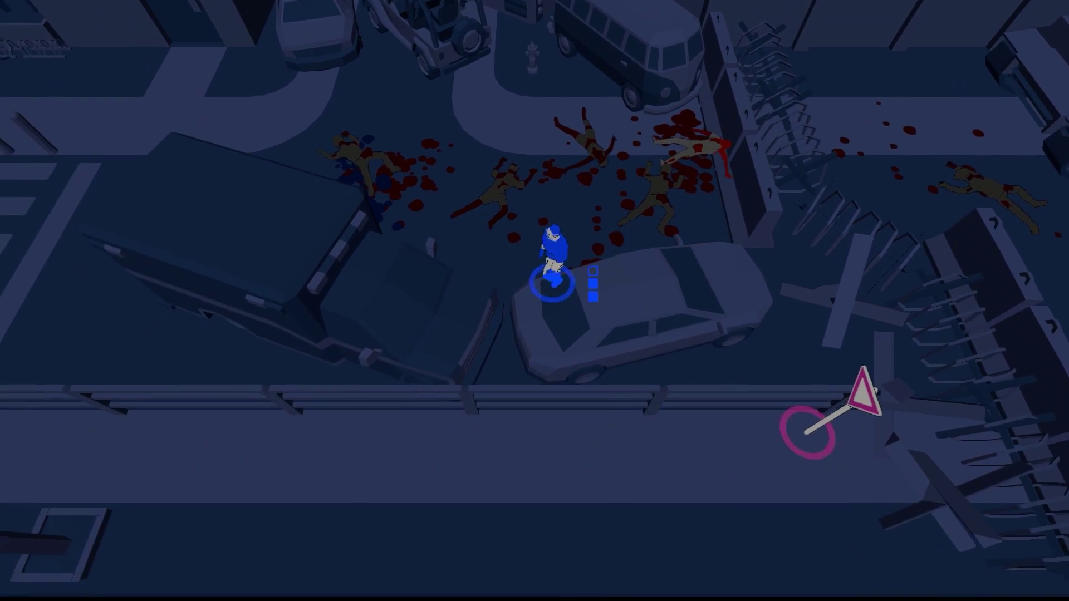
{"action": "key", "text": "a"}
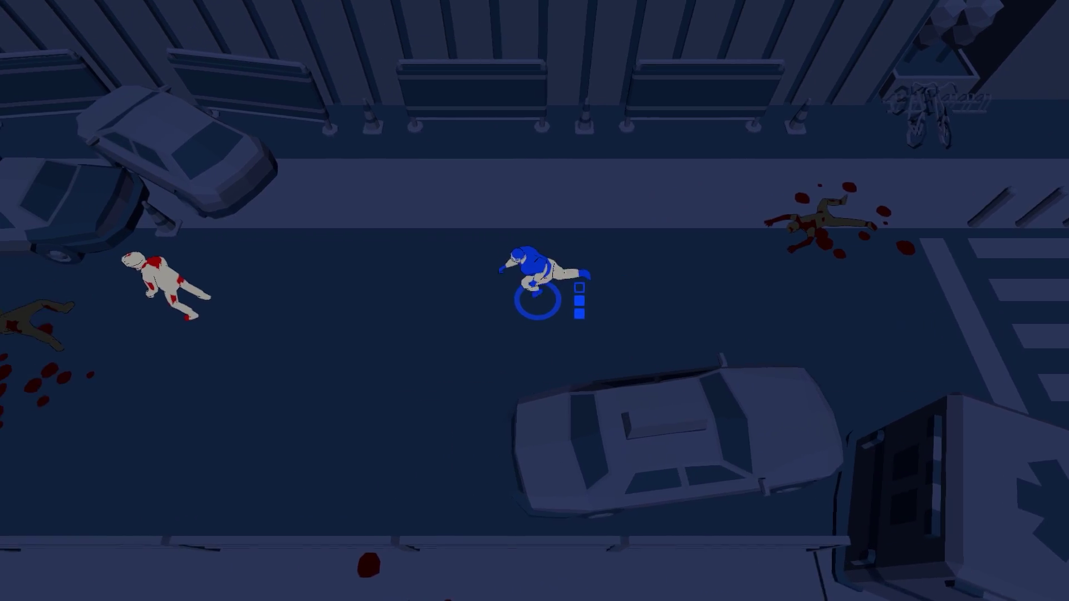
{"action": "key", "text": "a"}
{"action": "key", "text": "s"}
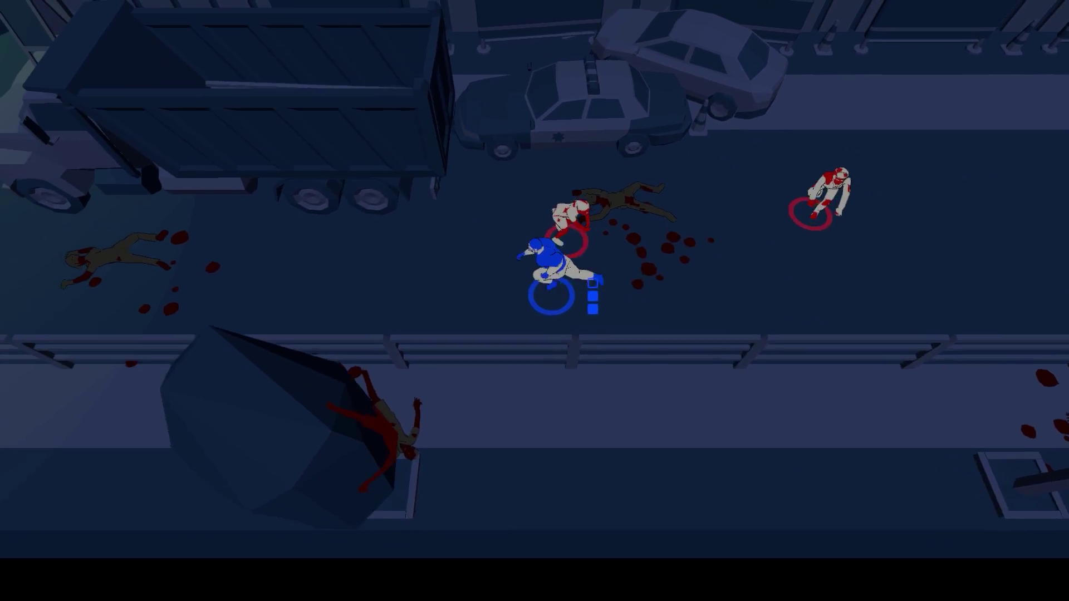
{"action": "key", "text": "a"}
{"action": "key", "text": "w"}
{"action": "key", "text": "a"}
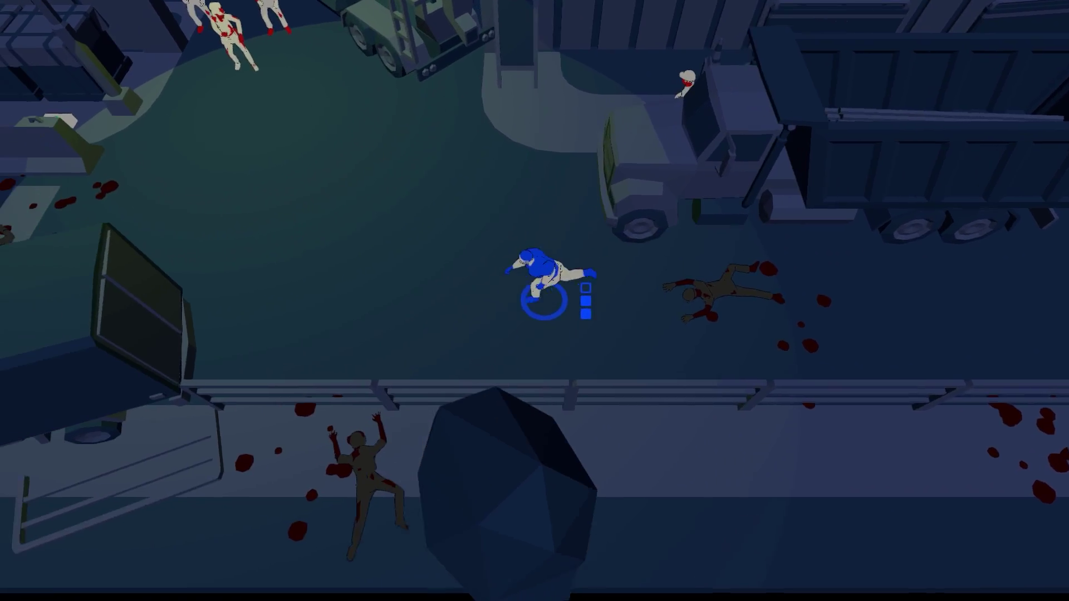
{"action": "key", "text": "w"}
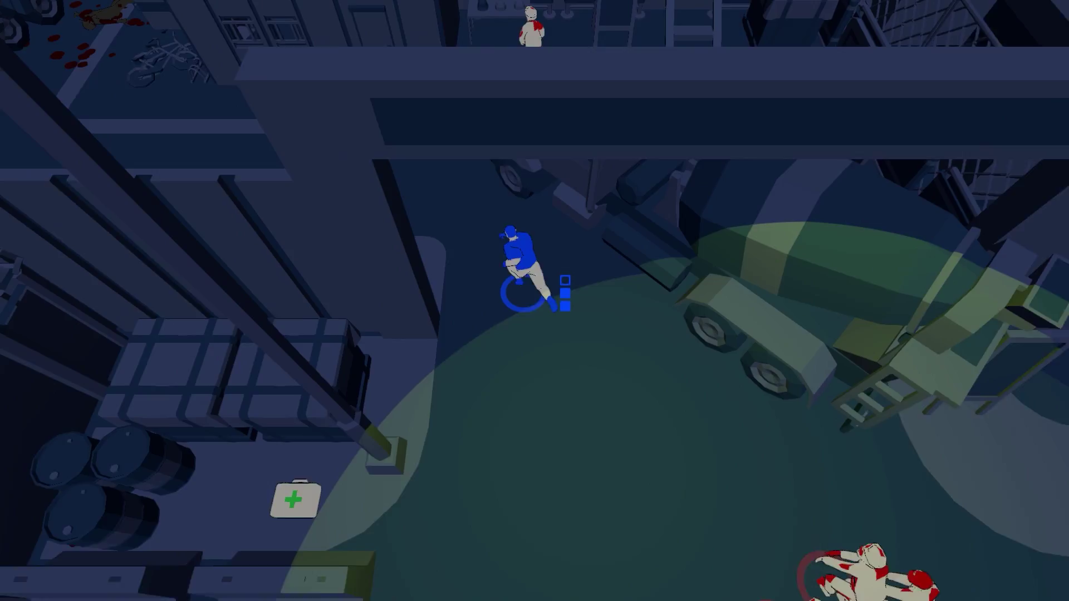
Evade the horde, climb the ladder past the truck and step onto the yellow ring.
{"action": "key", "text": "w"}
{"action": "key", "text": "d"}
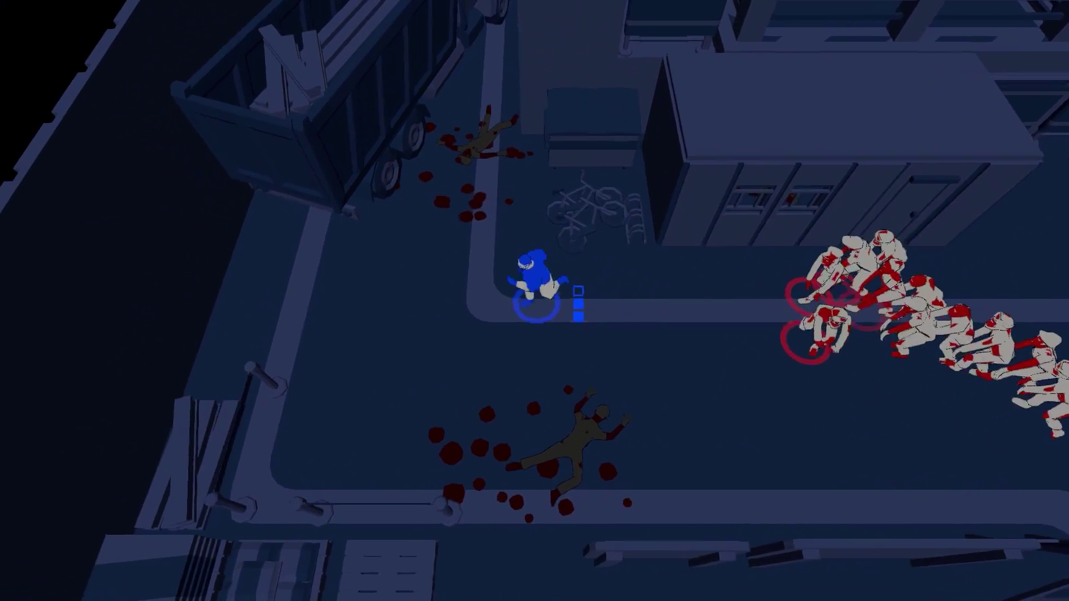
{"action": "key", "text": "s"}
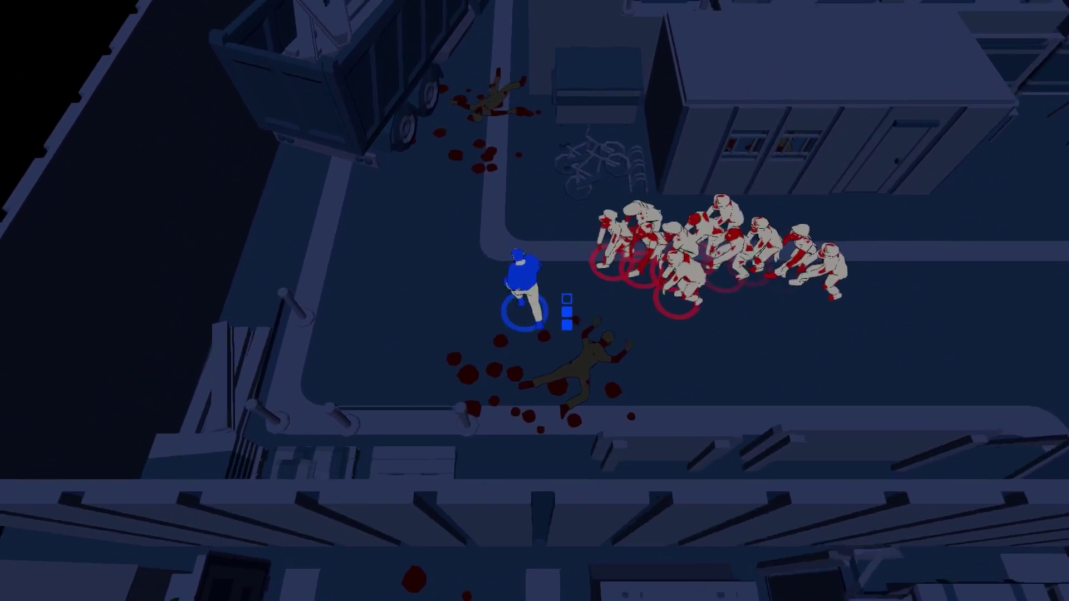
{"action": "key", "text": "w"}
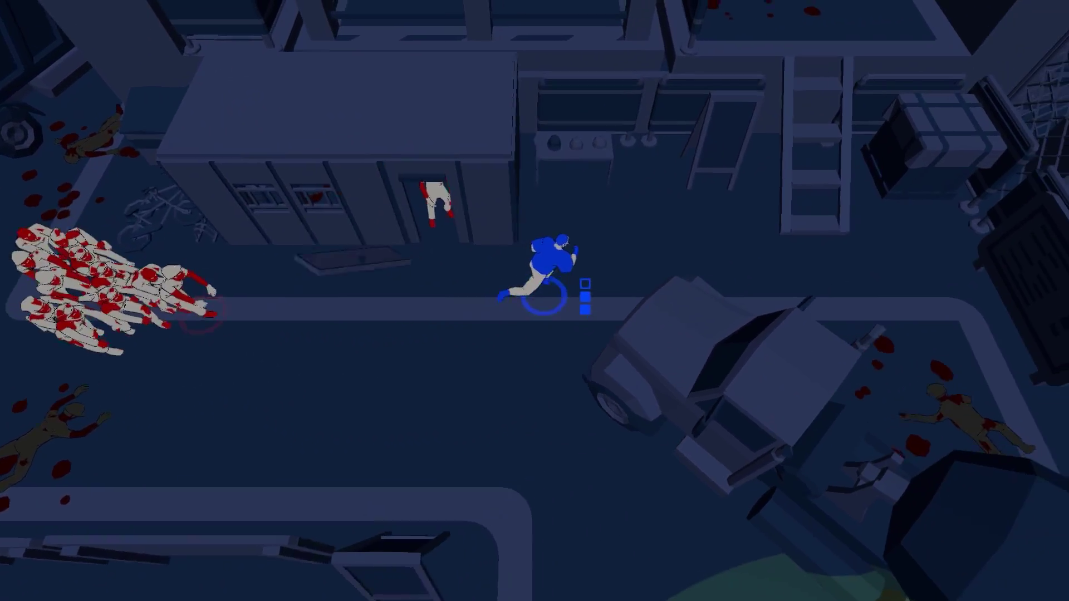
{"action": "key", "text": "d"}
{"action": "key", "text": "w"}
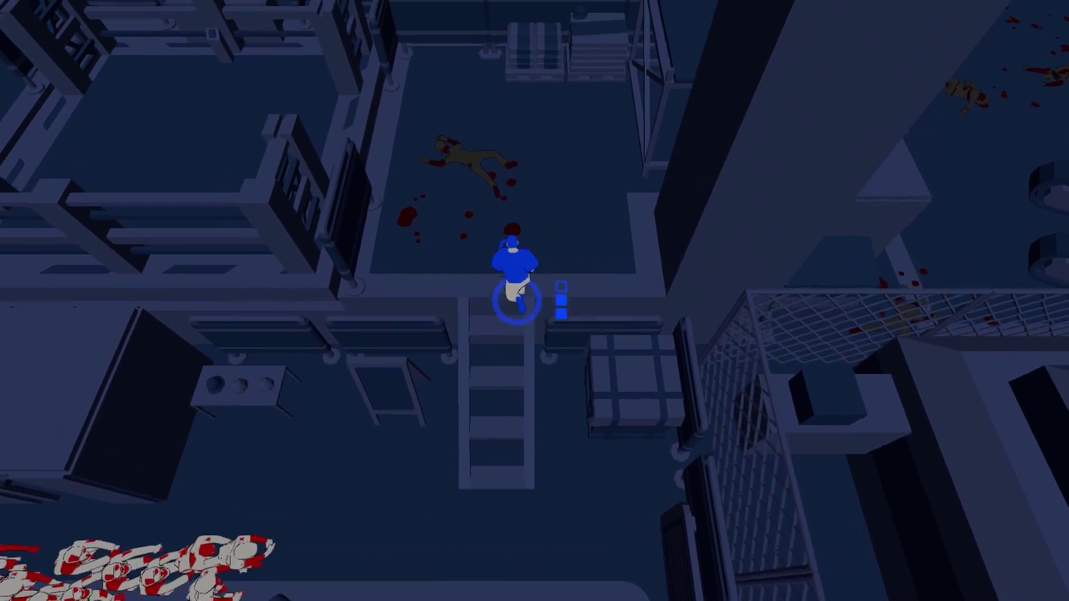
{"action": "key", "text": "w"}
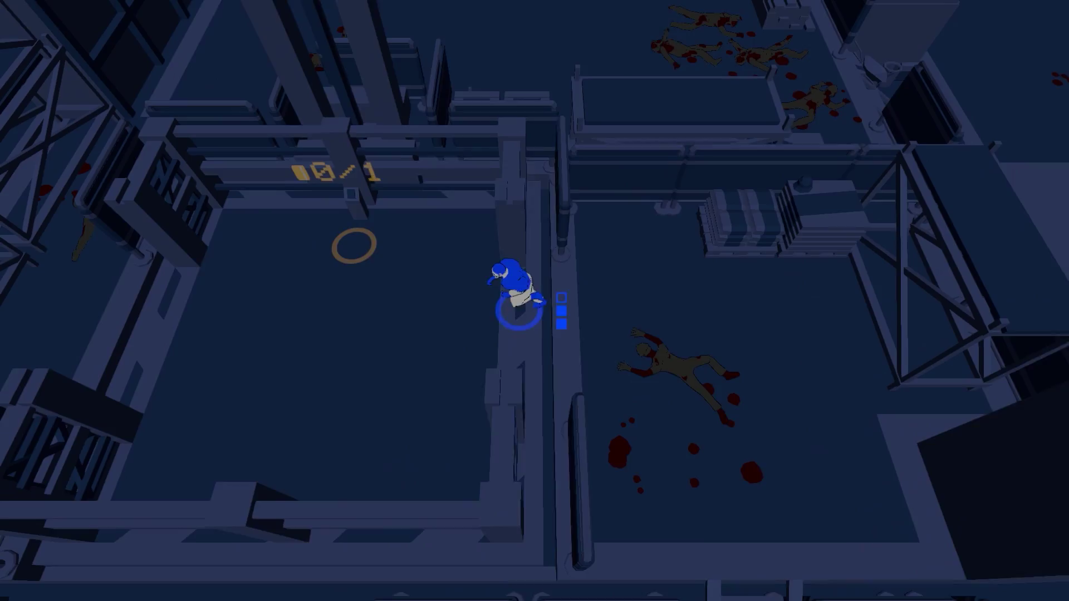
{"action": "key", "text": "a"}
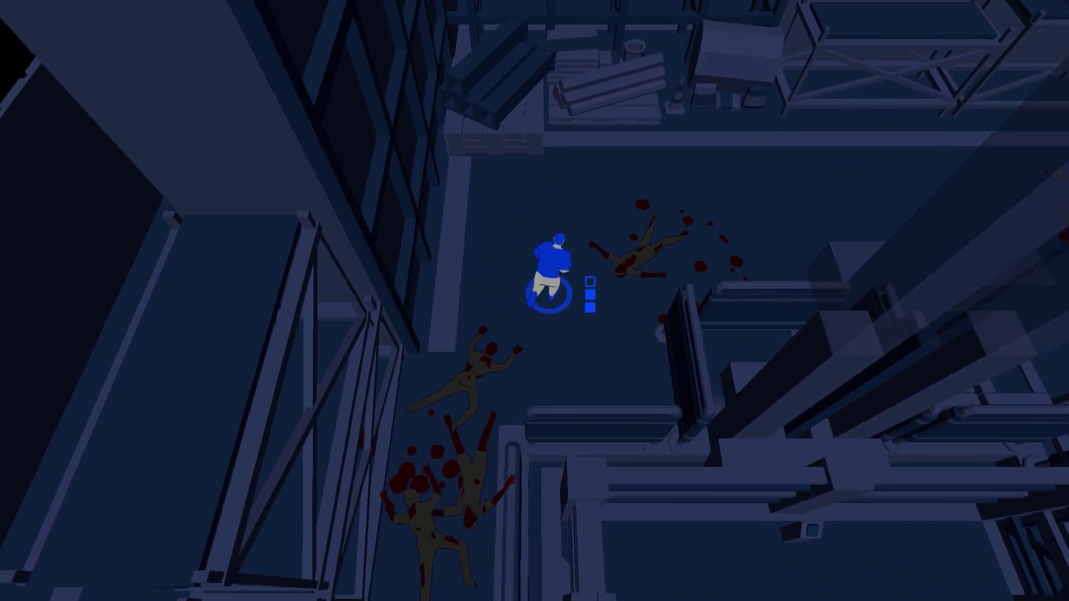
Cross the room to the right and pick up the street sign.
{"action": "key", "text": "w"}
{"action": "key", "text": "d"}
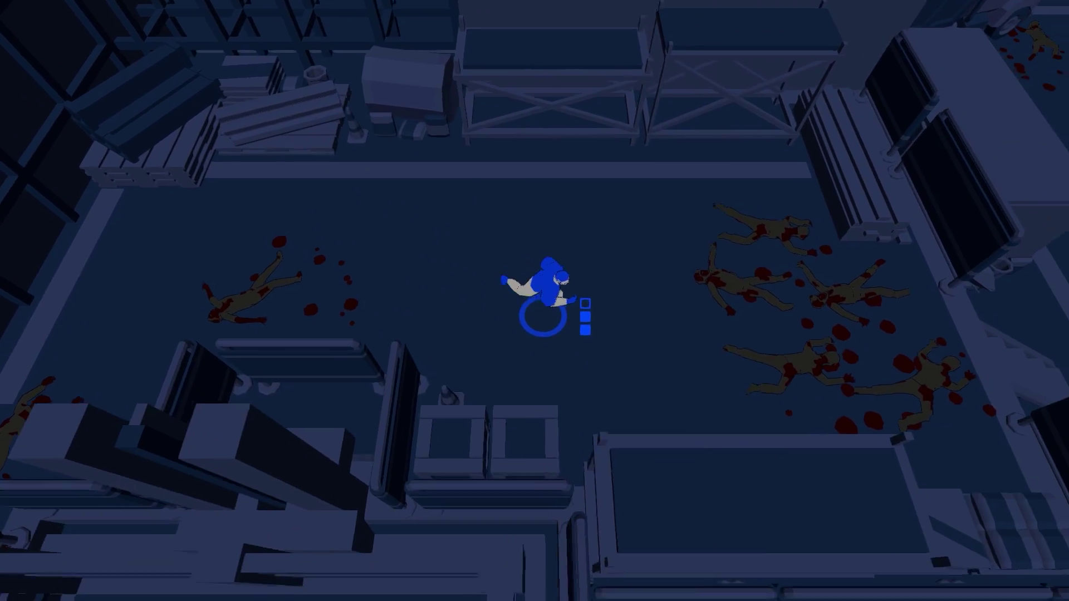
{"action": "key", "text": "d"}
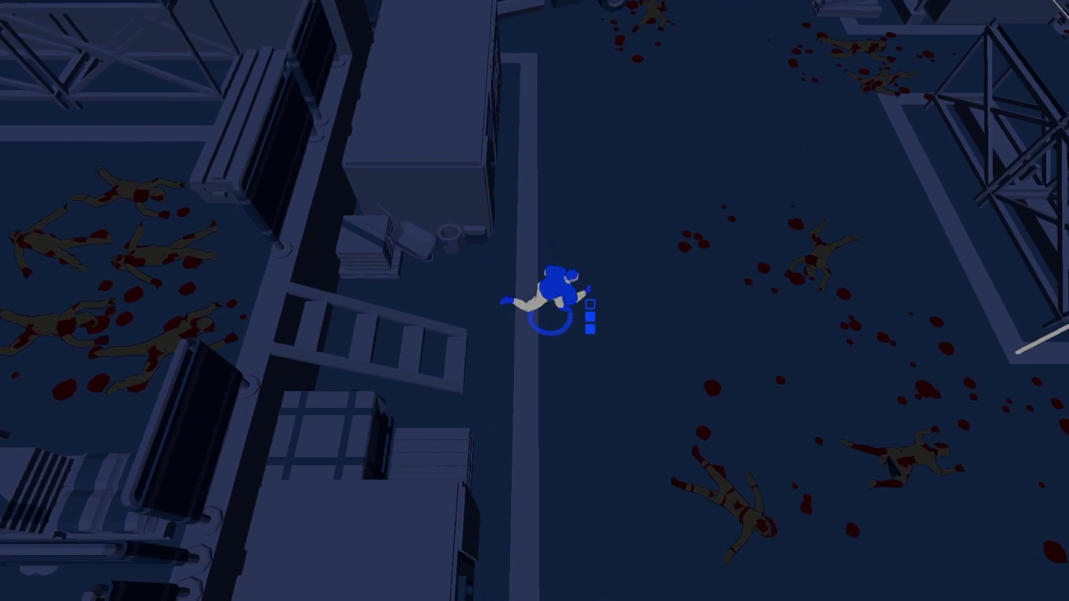
{"action": "key", "text": "d"}
{"action": "key", "text": "d"}
{"action": "key", "text": "s"}
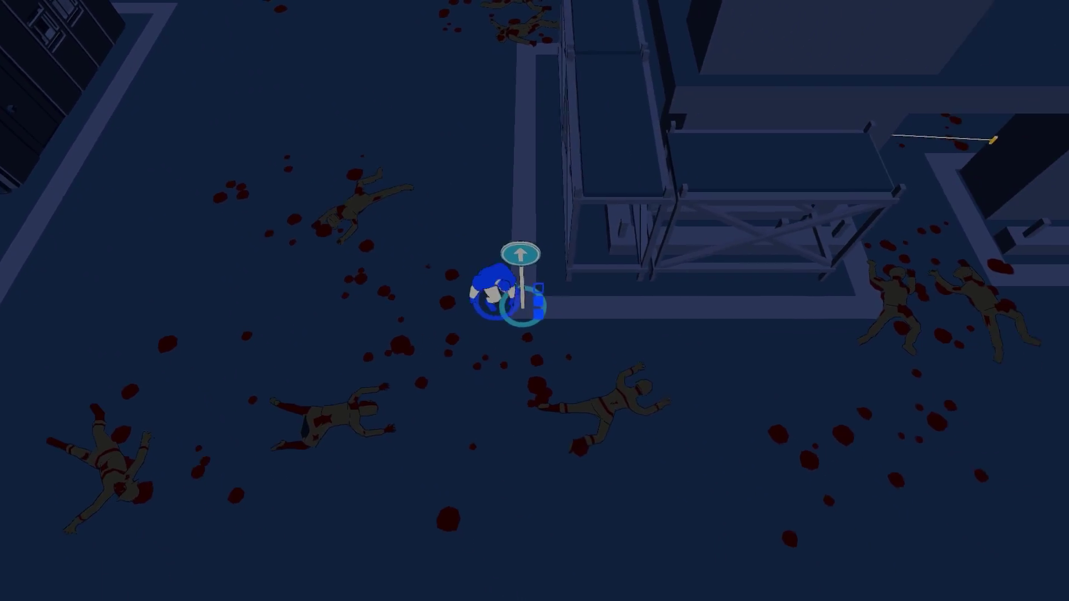
{"action": "key", "text": "e"}
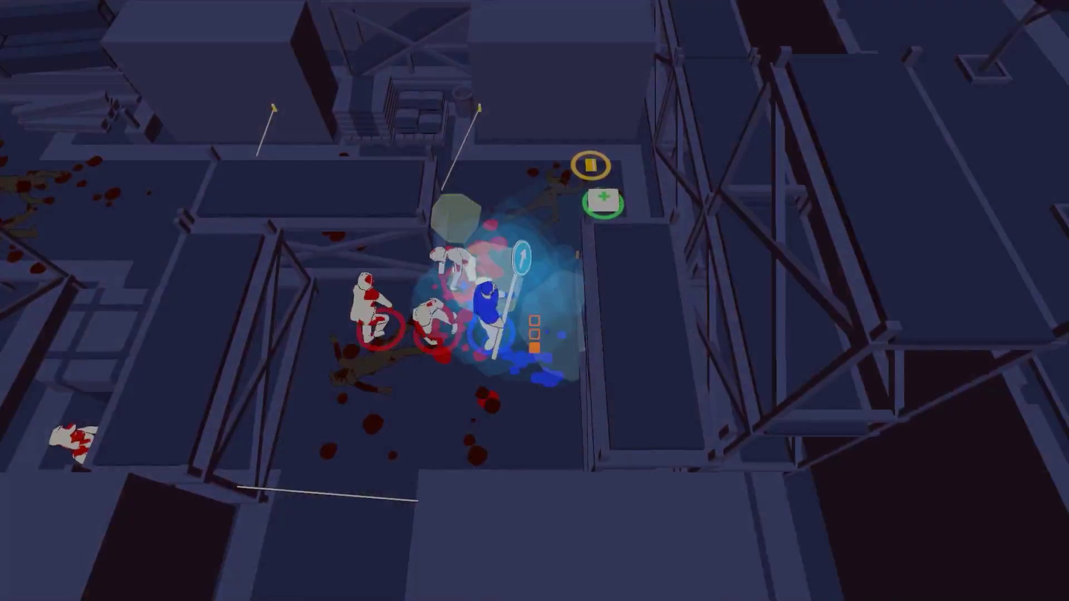
Grab the health pack, then run left, down and up-right past the scaffolding, outrunning the horde.
{"action": "key", "text": "w"}
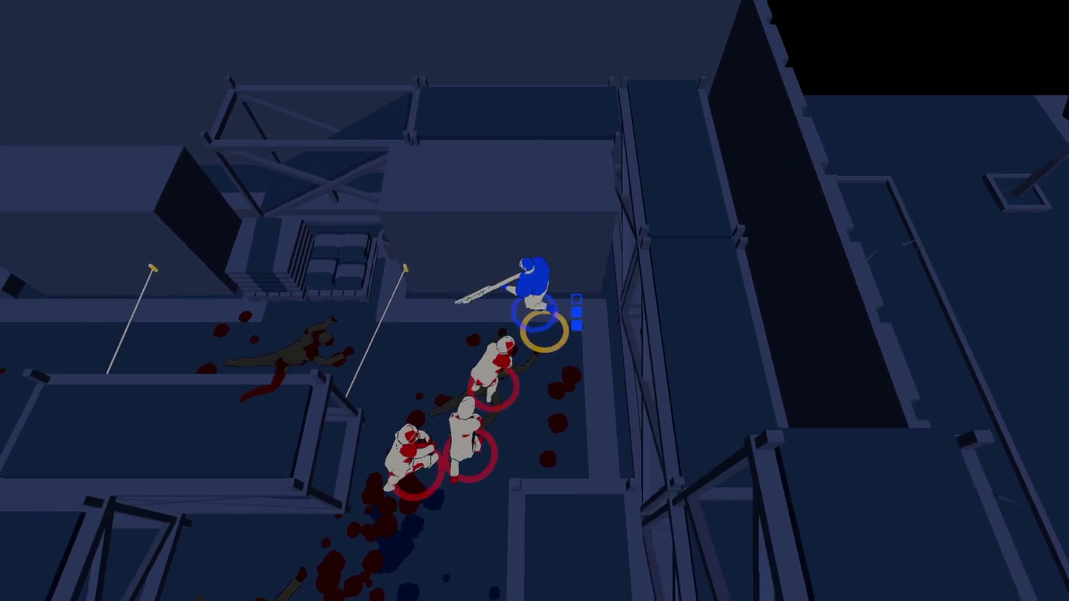
{"action": "key", "text": "a"}
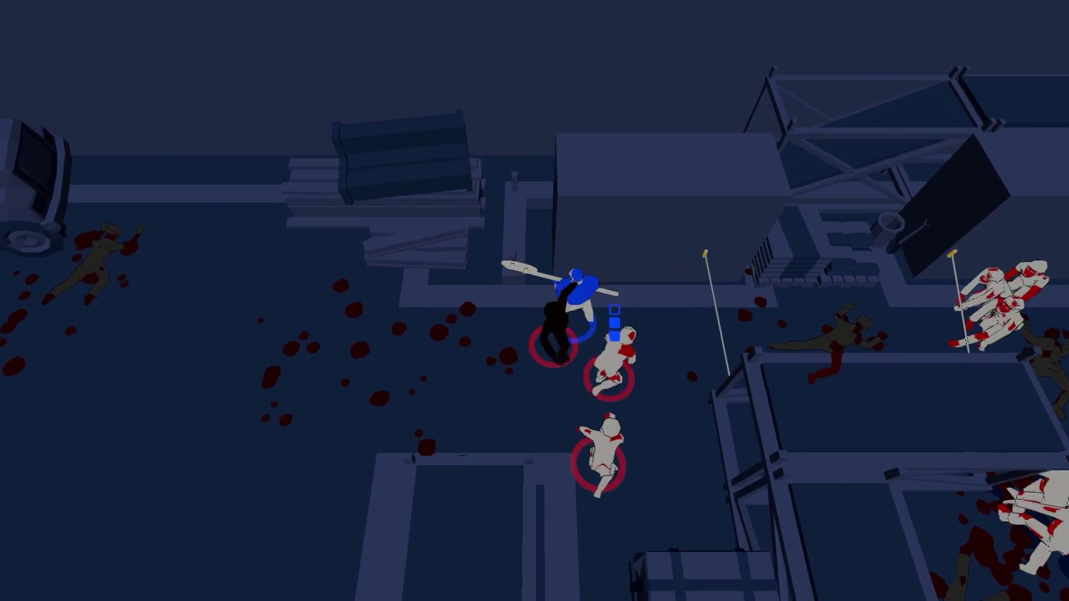
{"action": "key", "text": "a"}
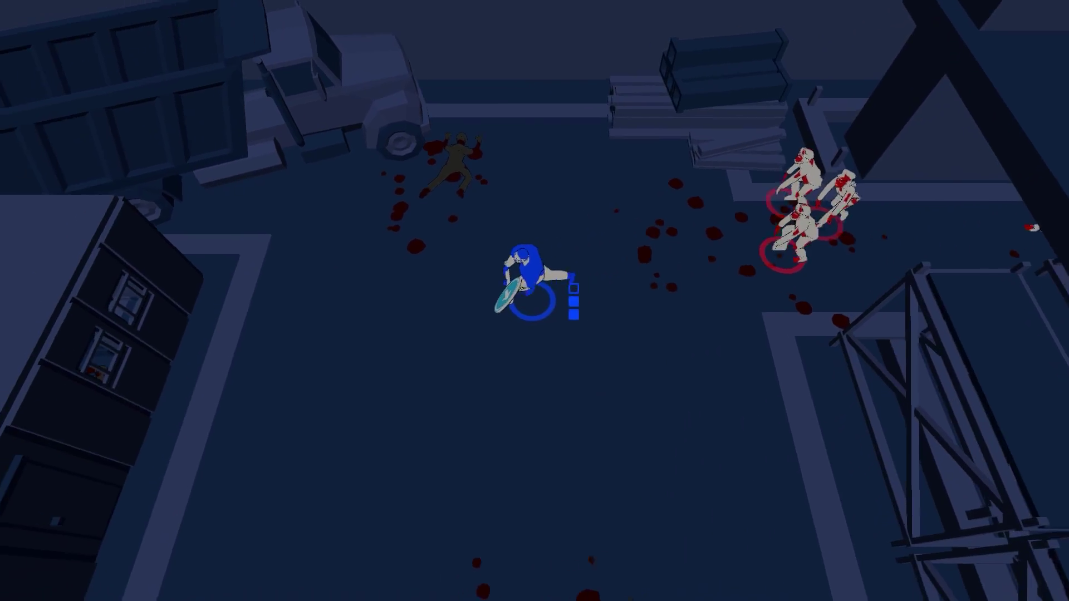
{"action": "key", "text": "s"}
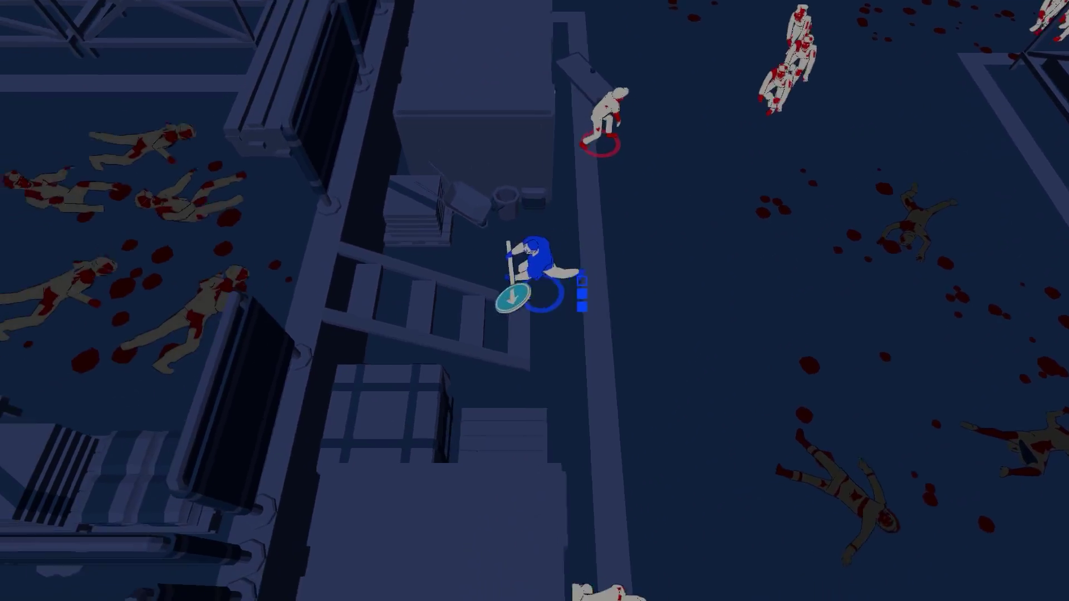
{"action": "key", "text": "d"}
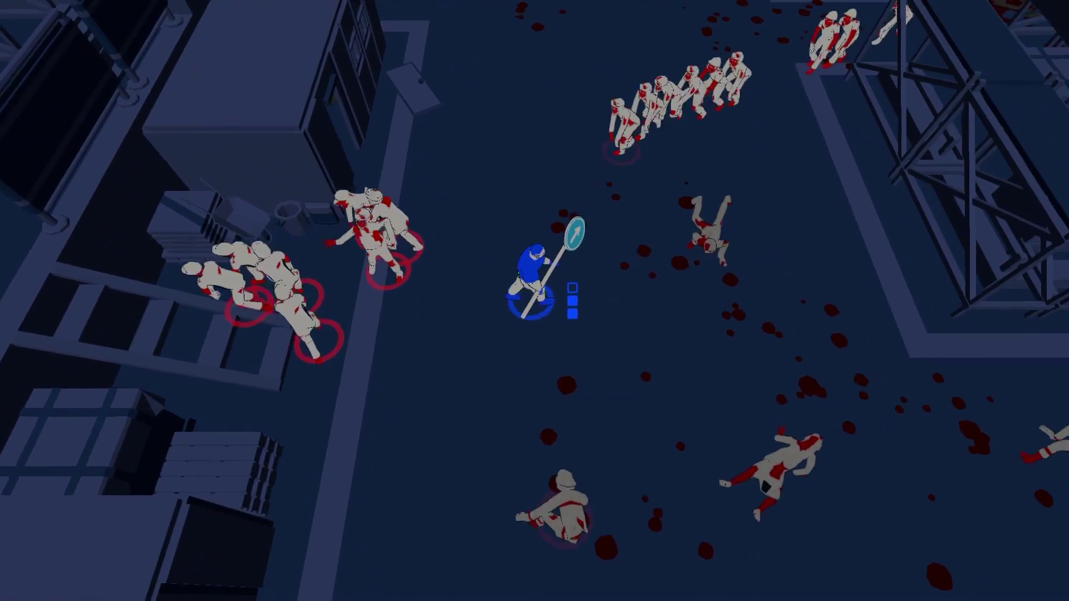
{"action": "key", "text": "s"}
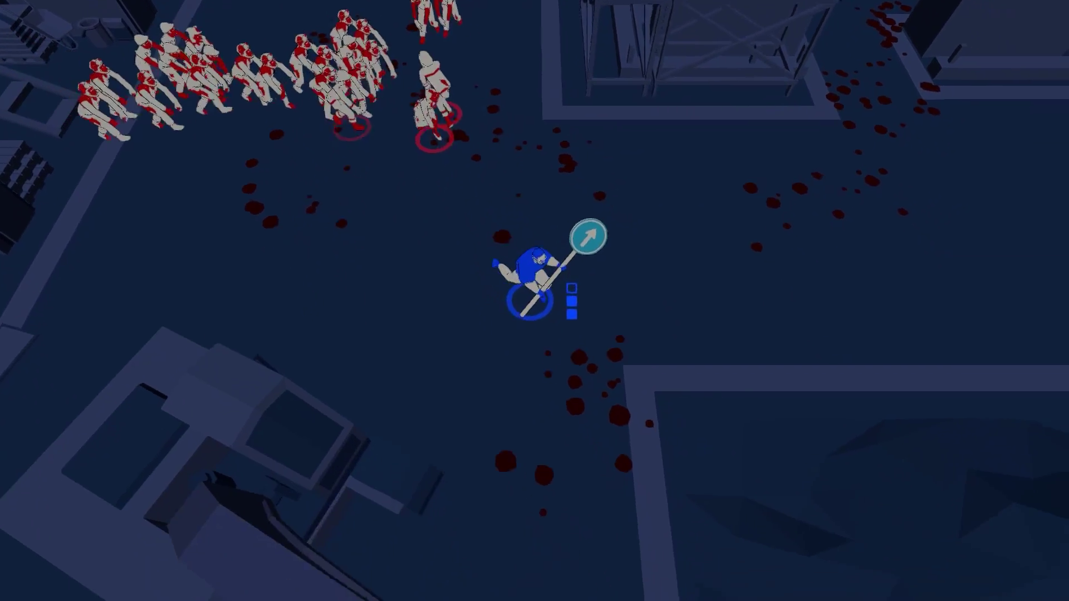
{"action": "key", "text": "d"}
{"action": "key", "text": "w"}
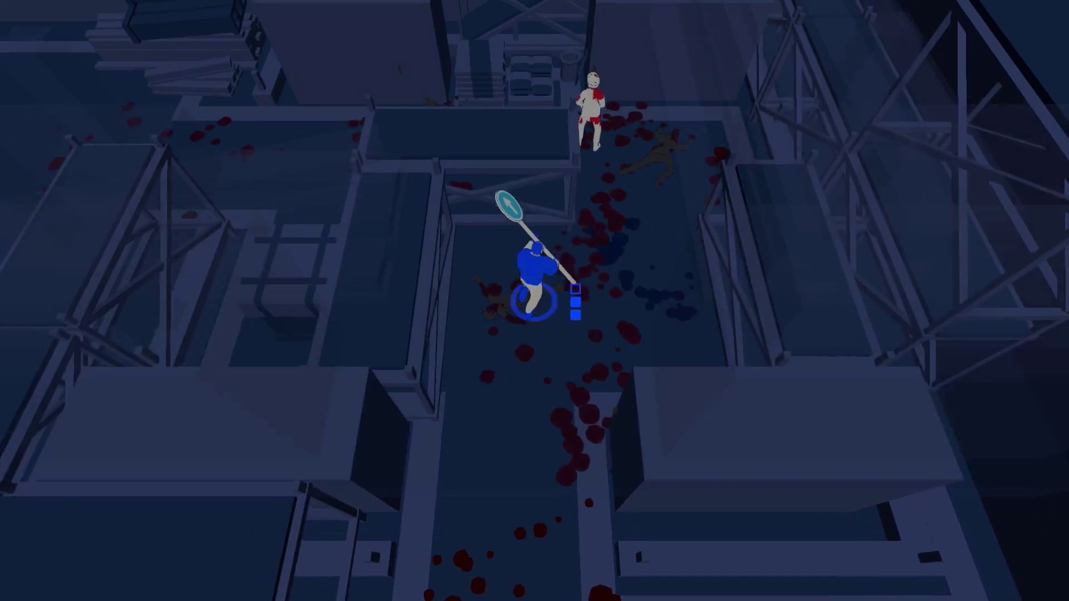
Fight up the corridor, then head left past the stacked pipes into a new area.
{"action": "key", "text": "w"}
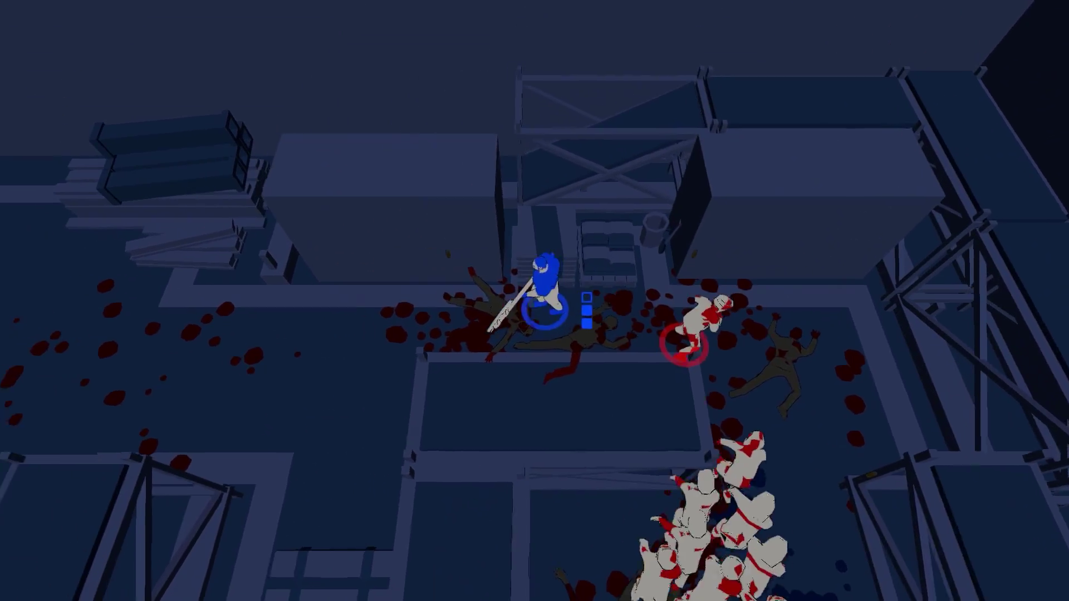
{"action": "key", "text": "a"}
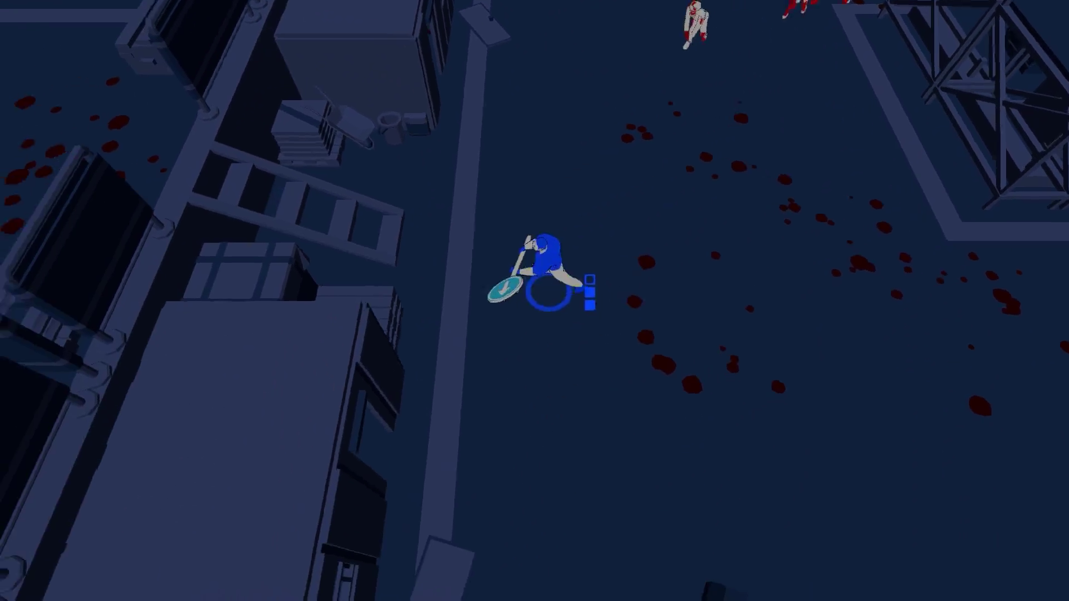
{"action": "key", "text": "a"}
{"action": "key", "text": "a"}
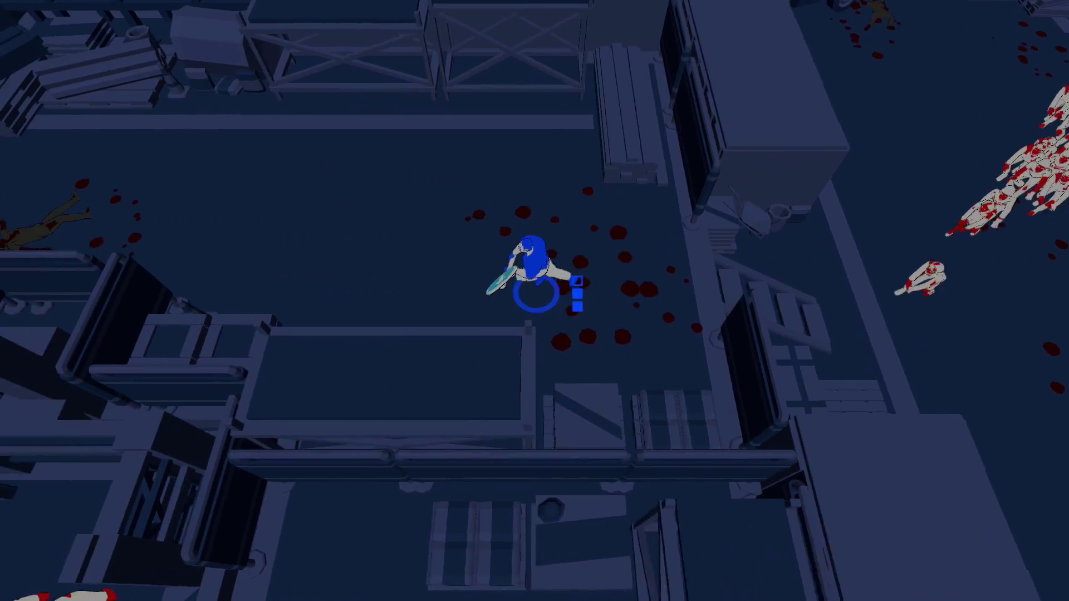
{"action": "key", "text": "a"}
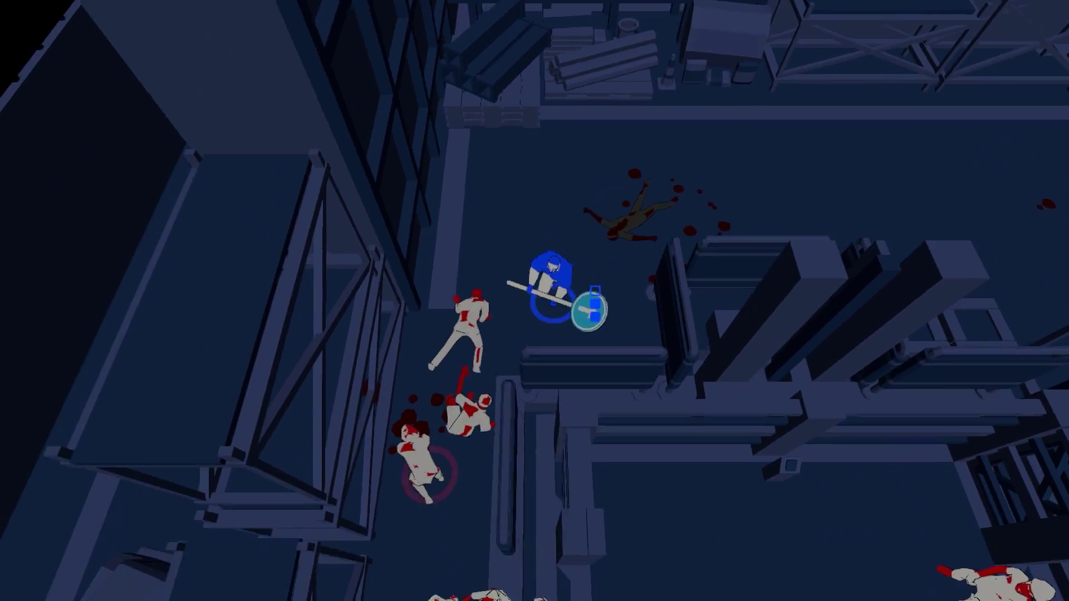
{"action": "key", "text": "d"}
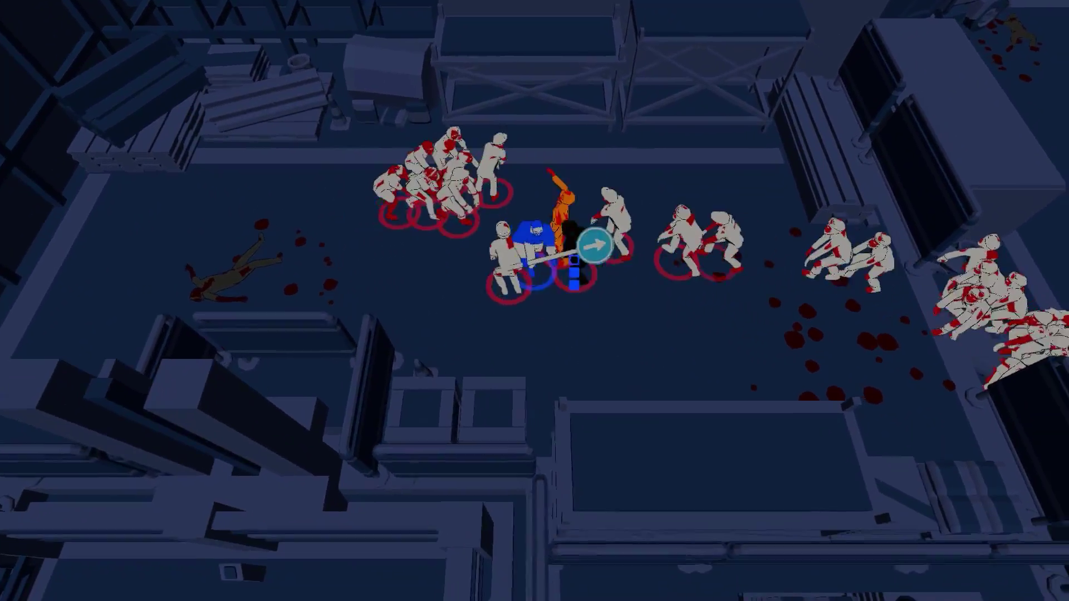
Dodge the zombie crowd by pushing in, breaking out left and retreating.
{"action": "key", "text": "s"}
{"action": "key", "text": "w"}
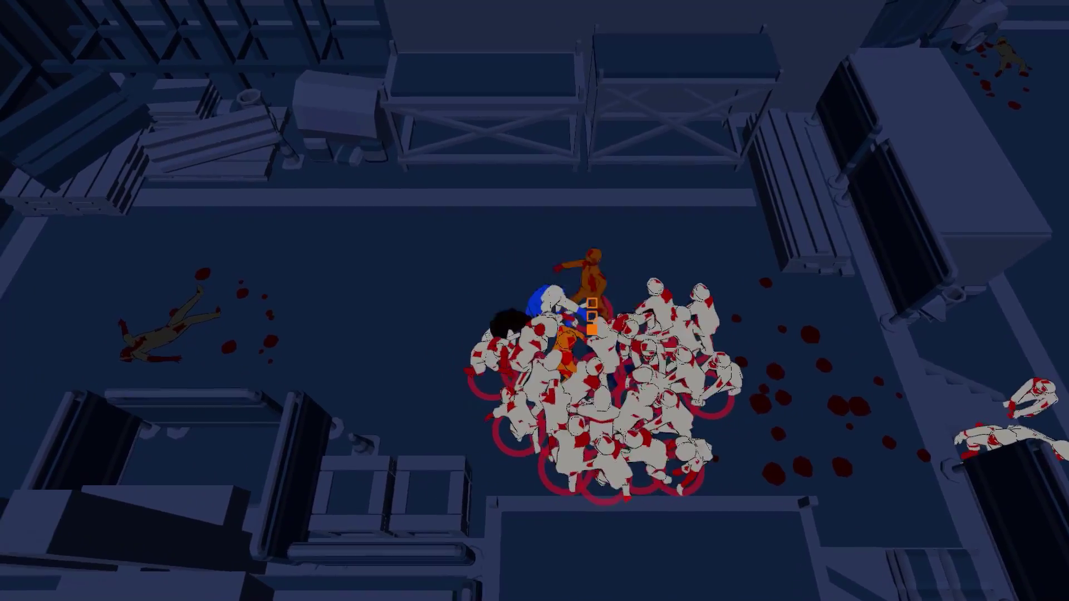
{"action": "key", "text": "a"}
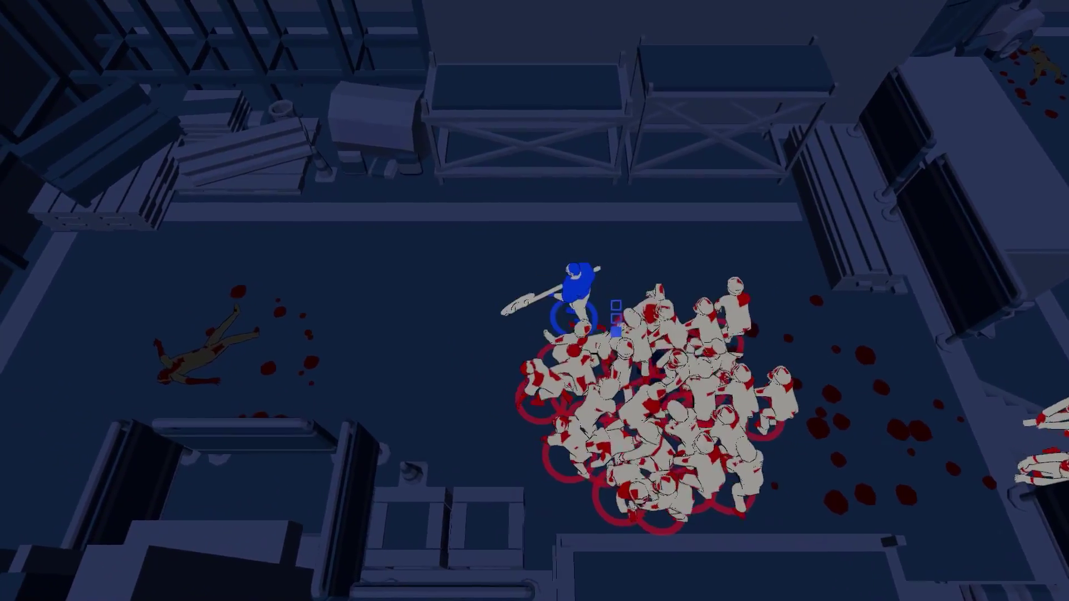
{"action": "key", "text": "s"}
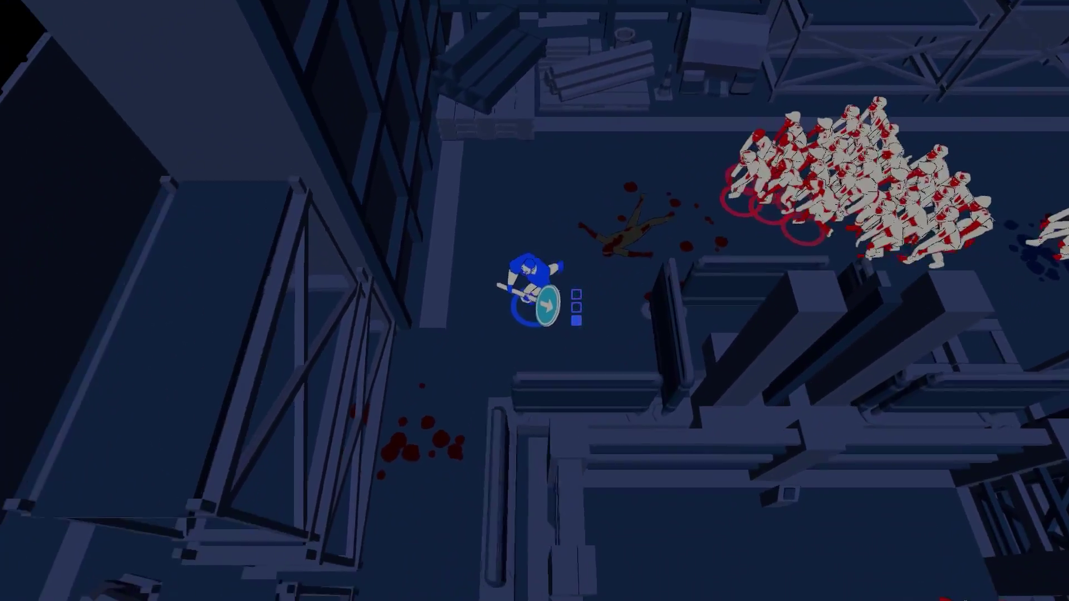
Enter the walled room and swing the sign to kill the zombie group inside.
{"action": "key", "text": "w"}
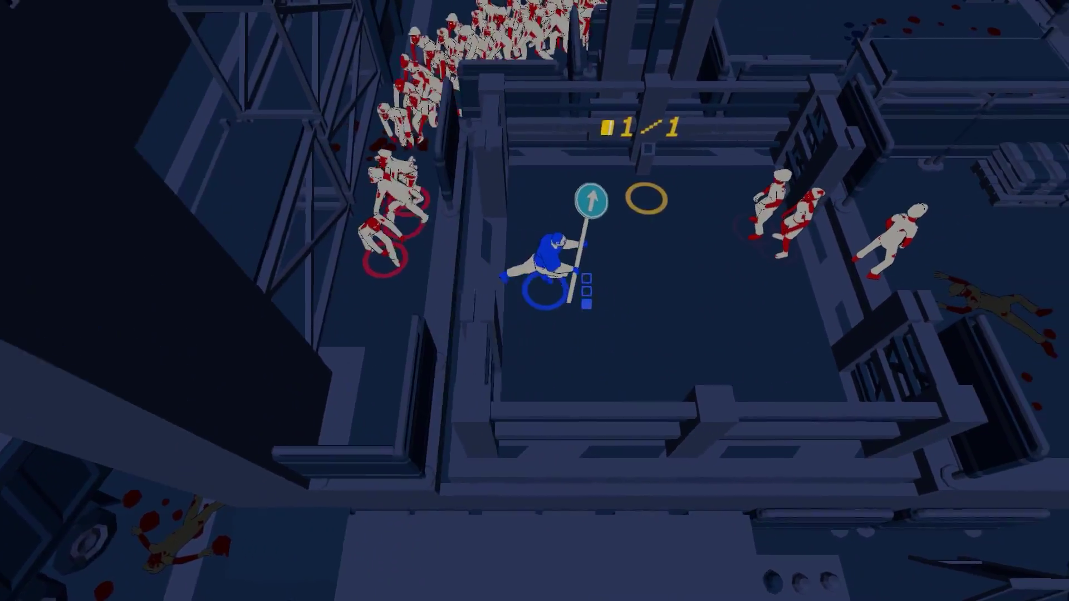
{"action": "key", "text": "s"}
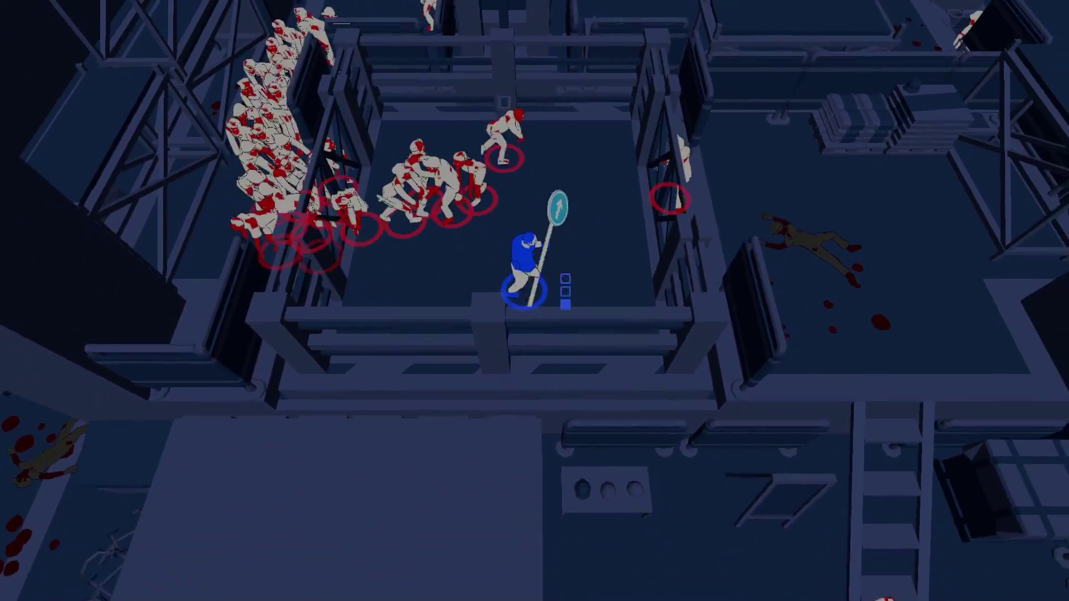
{"action": "key", "text": "w"}
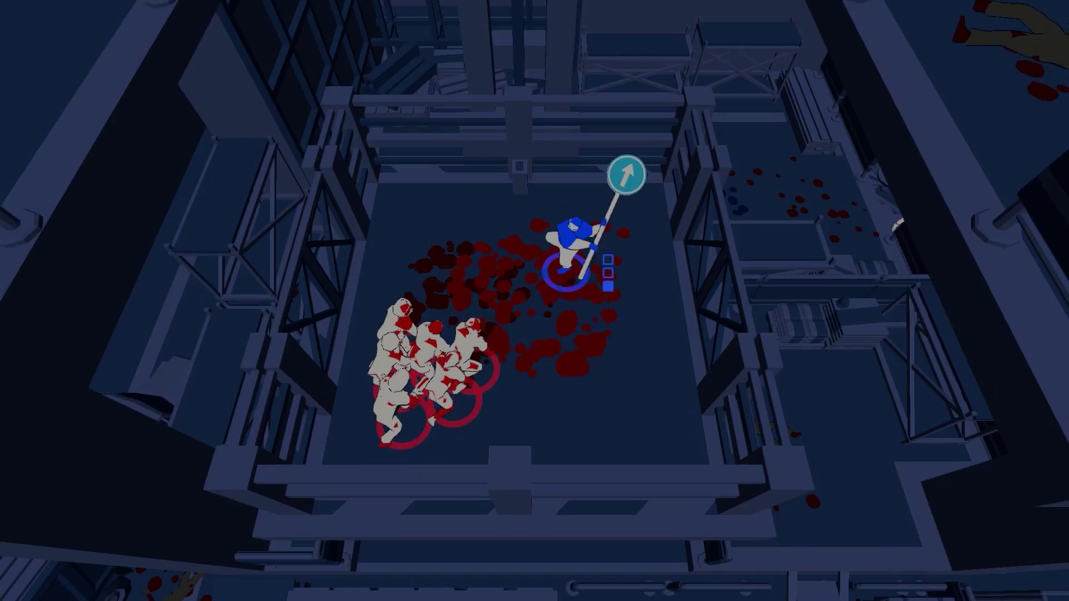
{"action": "left_click", "coordinate": [626, 179]}
{"action": "key", "text": "a"}
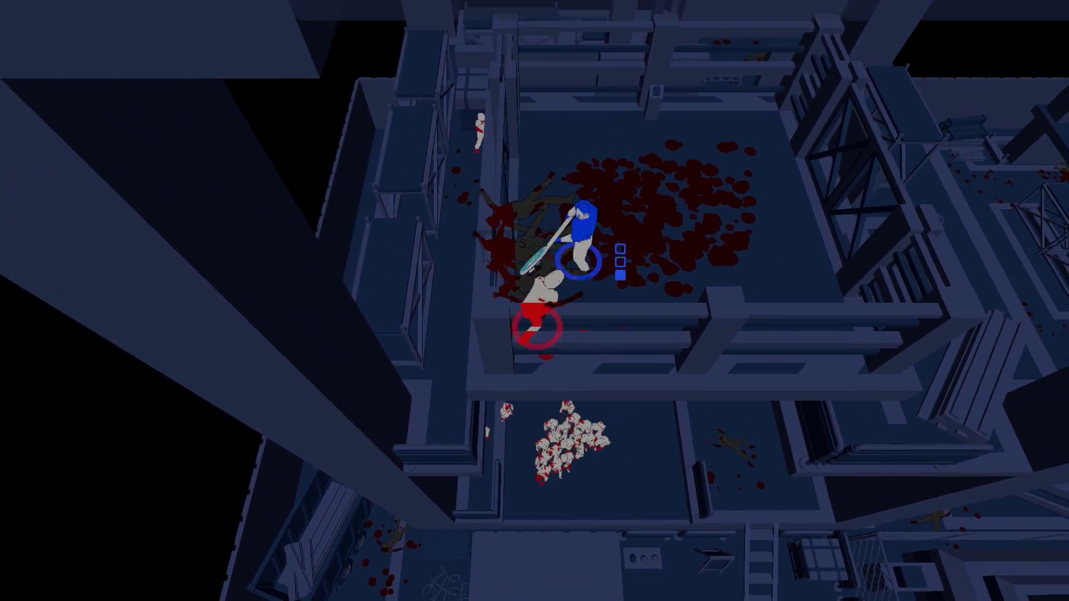
Attack the nearby zombie while crossing onto the crane's girder catwalk.
{"action": "left_click", "coordinate": [585, 346]}
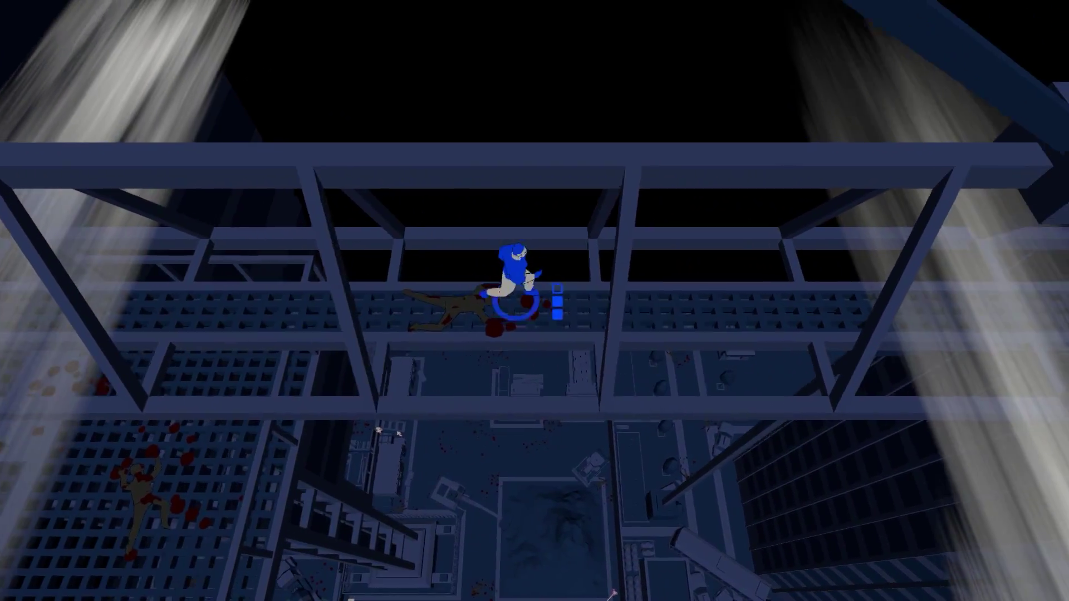
Head right along the crane catwalk, killing zombies until reaching the skyscraper end.
{"action": "key", "text": "d"}
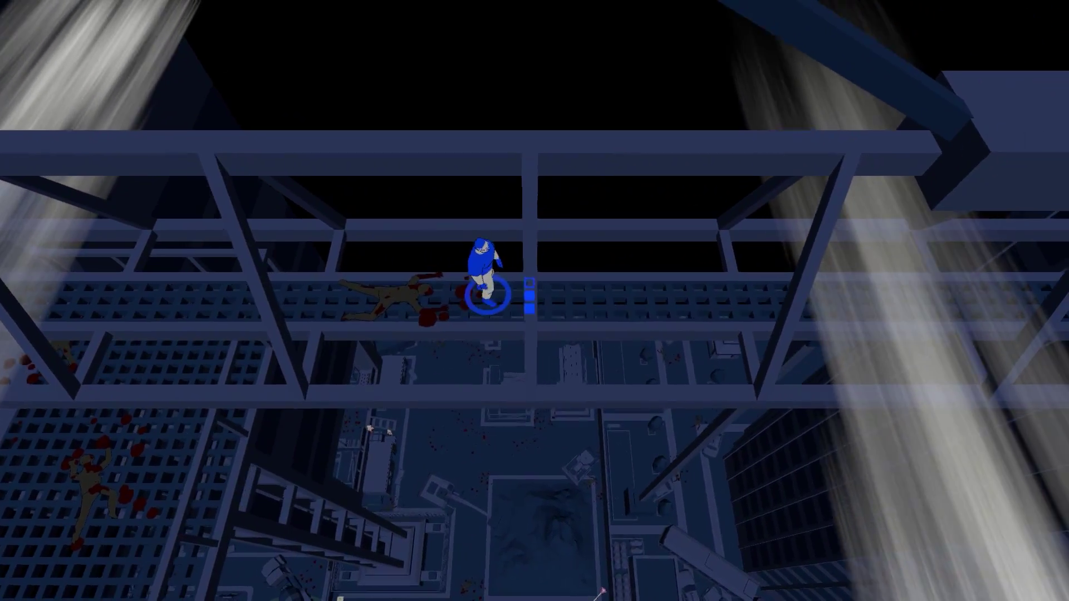
{"action": "key", "text": "a"}
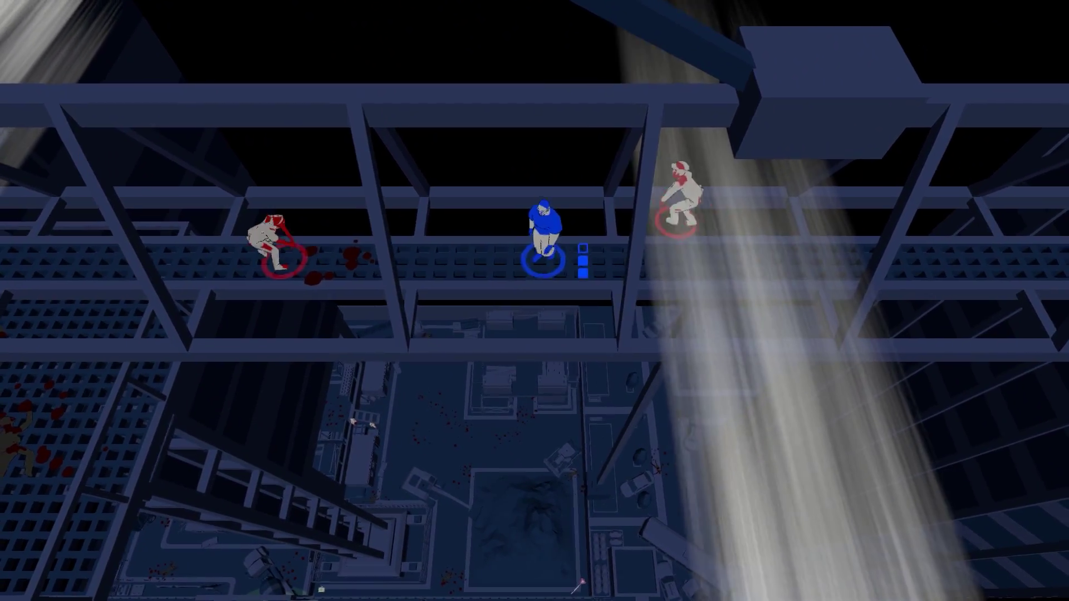
{"action": "key", "text": "d"}
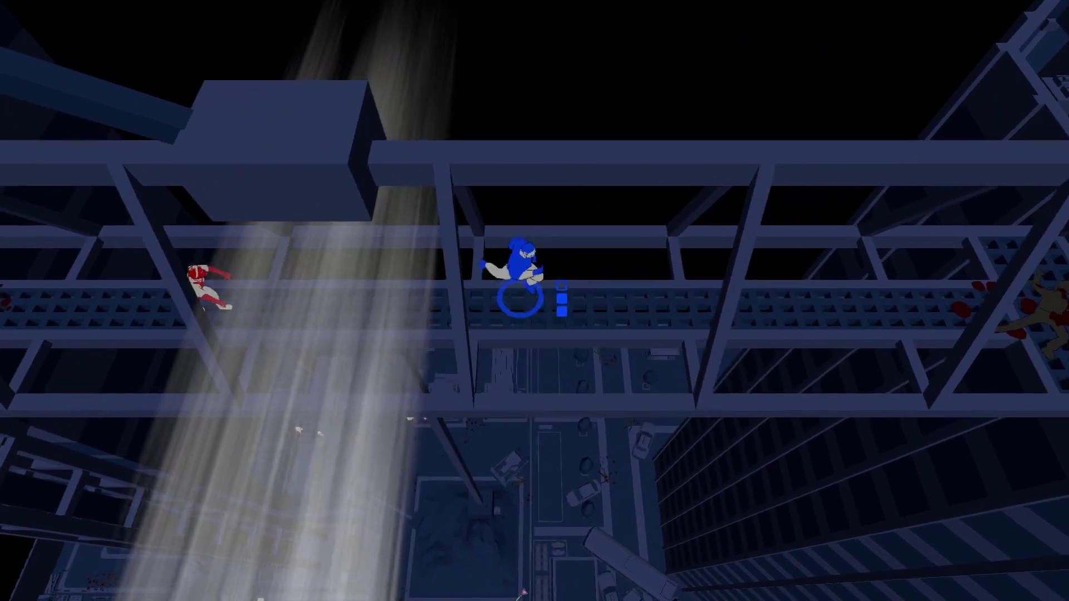
{"action": "key", "text": "d"}
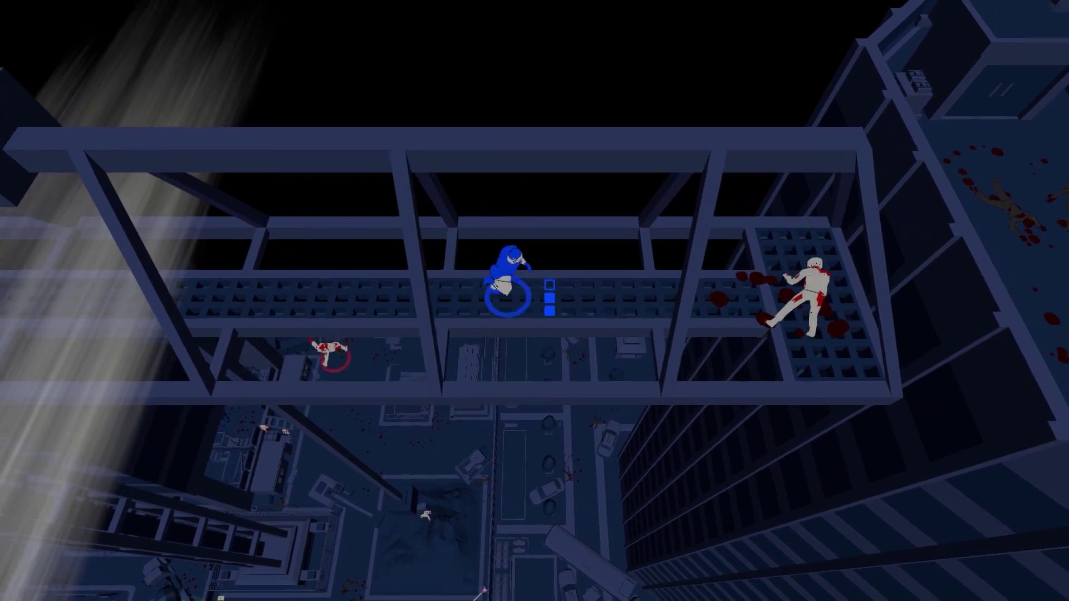
{"action": "key", "text": "d"}
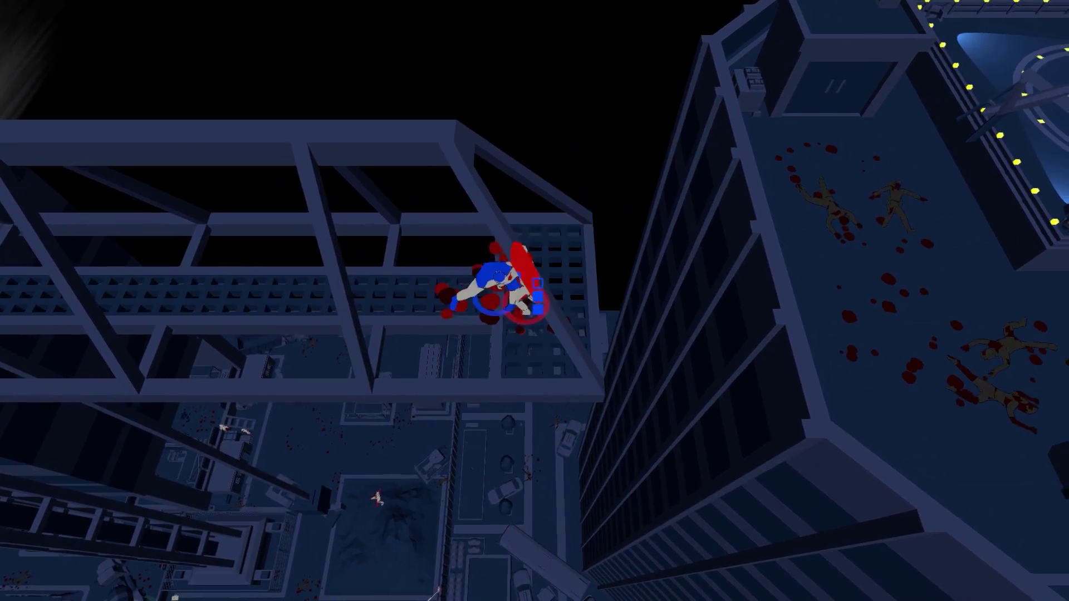